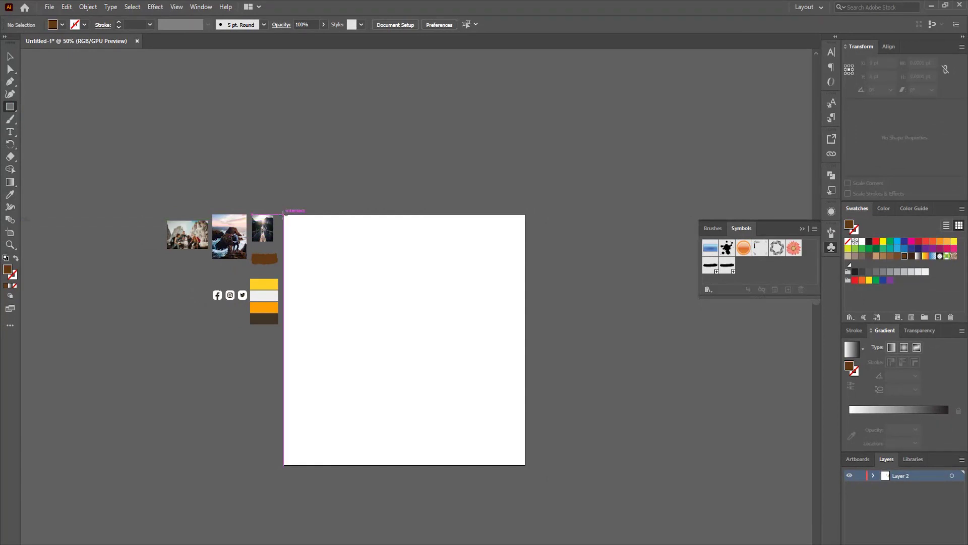
- Cover the whole artboard with a rectangle filled with the sampled yellow
left_click_drag(285, 214, 525, 463)
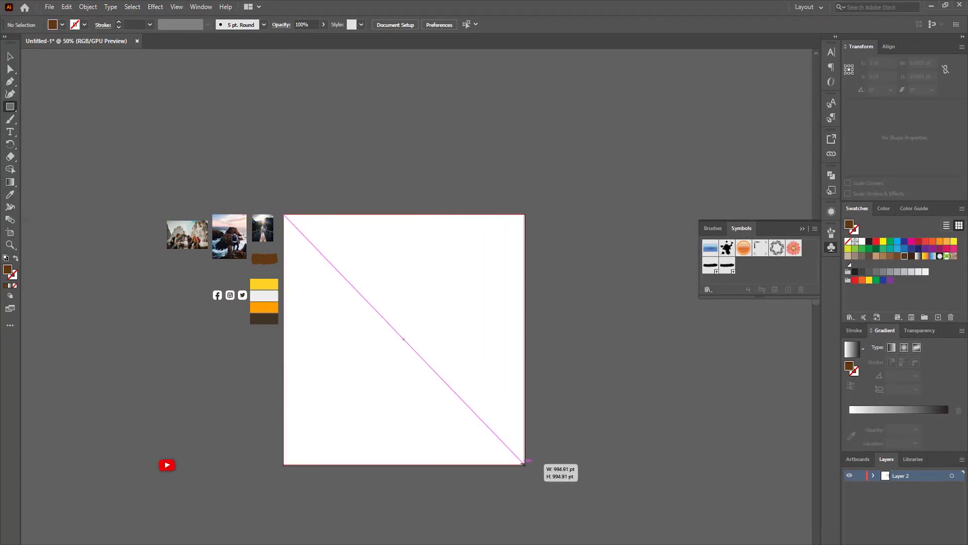
left_click_drag(524, 463, 525, 464)
key("i")
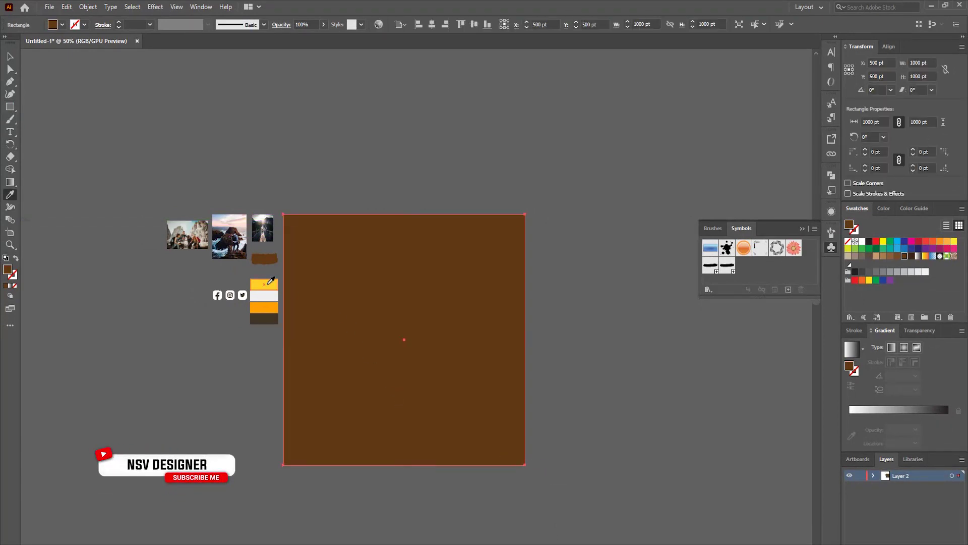
left_click(269, 283)
key("v")
key("ctrl+shift+a")
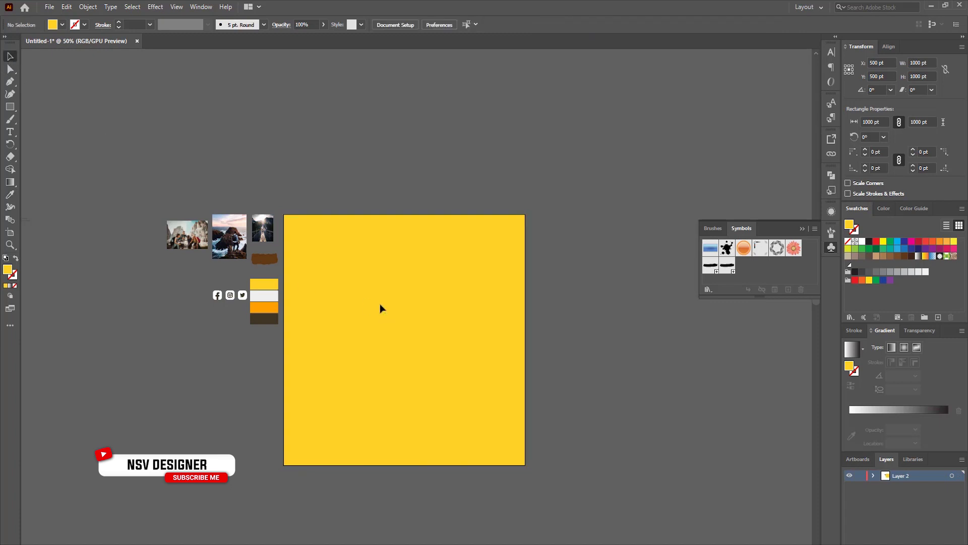
scroll(363, 303, "up", 3)
left_click_drag(145, 142, 198, 65)
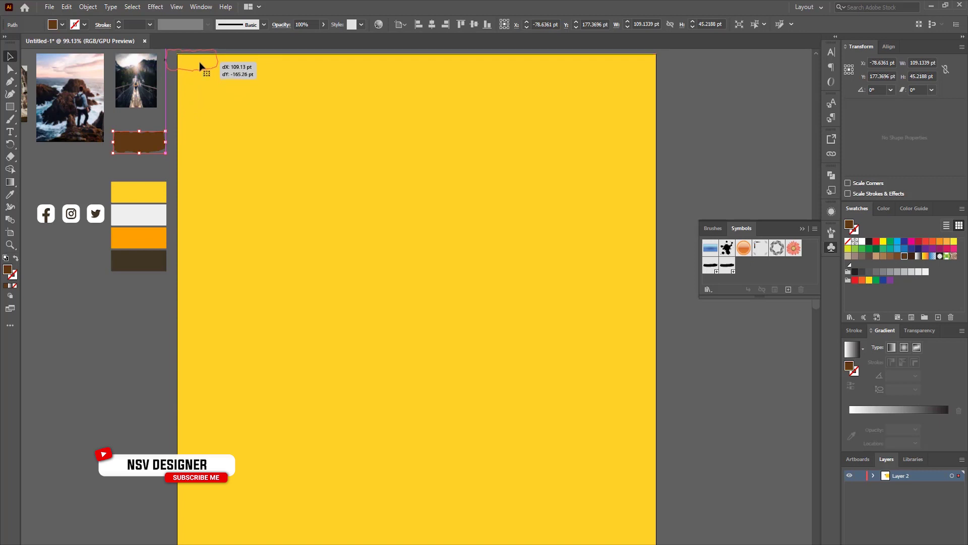
- Bring the brown torn shape in front of the yellow background and enlarge it at the artboard top
left_click_drag(199, 64, 686, 378)
right_click(512, 202)
left_click(651, 402)
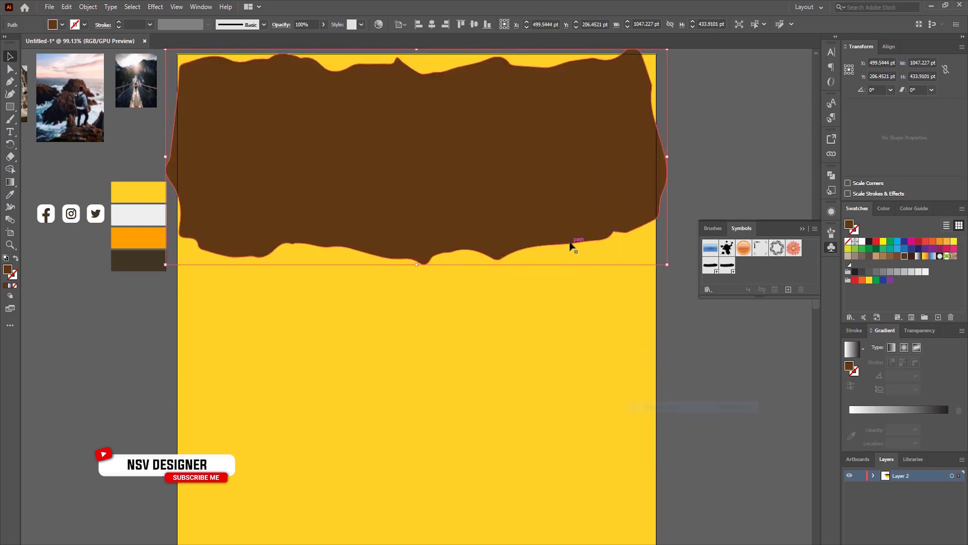
scroll(573, 244, "up", 2)
left_click_drag(666, 275, 765, 316)
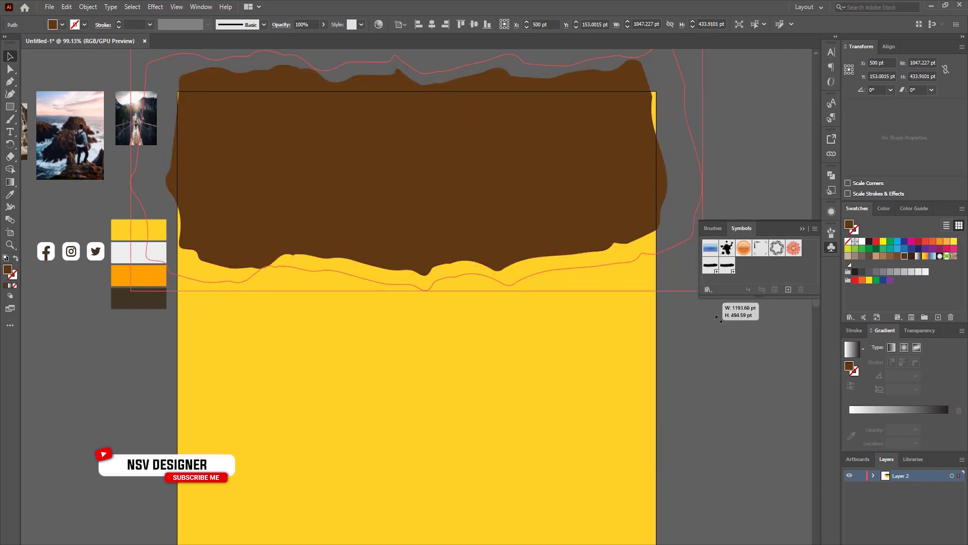
left_click_drag(599, 235, 600, 276)
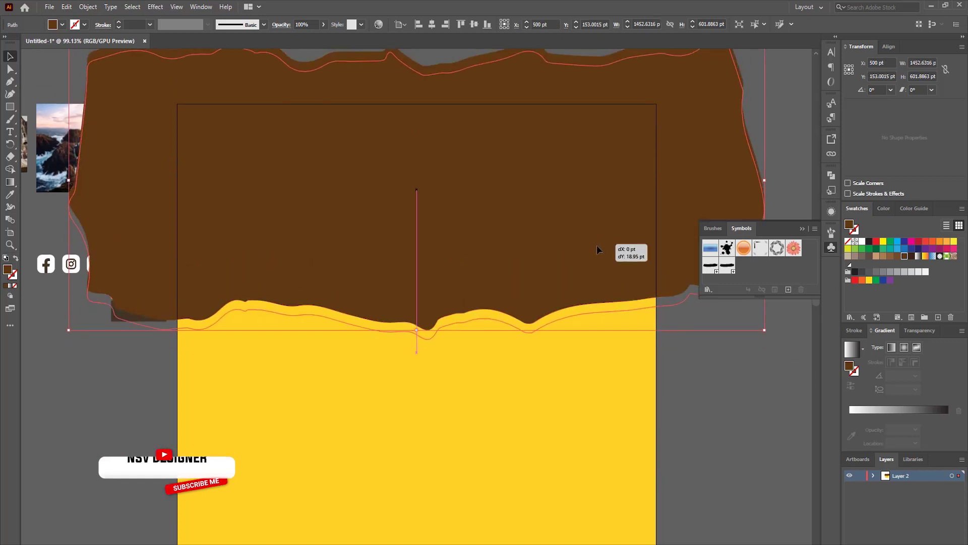
scroll(600, 276, "down", 2)
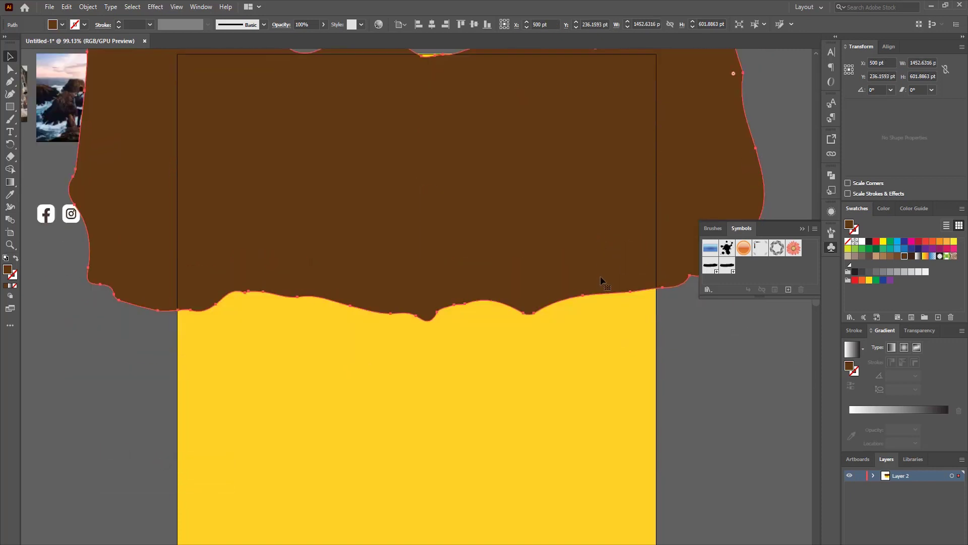
scroll(588, 264, "down", 1)
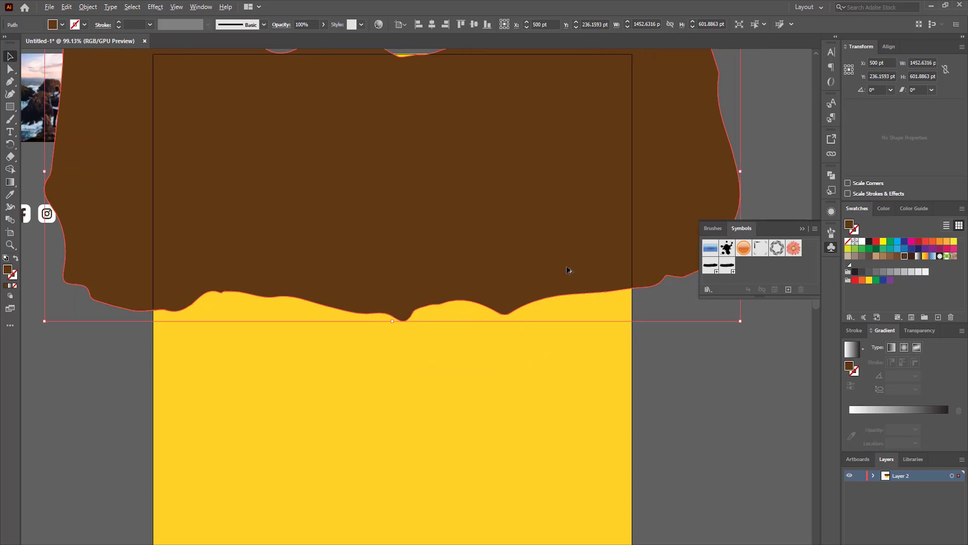
scroll(567, 265, "down", 2)
- Move the icons and colour samples aside, then rescale the torn shape across the artboard's top
left_click_drag(389, 205, 547, 210)
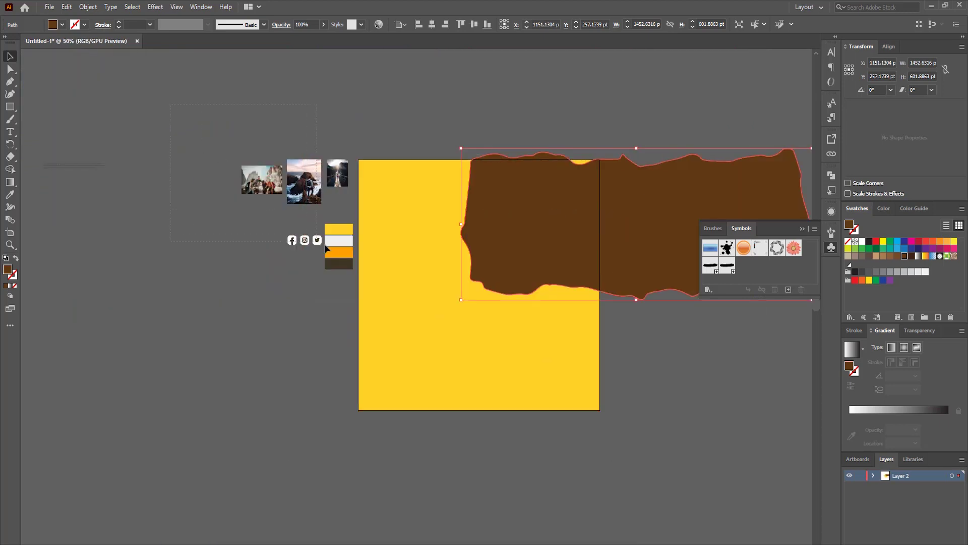
left_click_drag(323, 247, 113, 267)
left_click_drag(332, 262, 217, 247)
left_click_drag(621, 240, 452, 218)
mouse_move(533, 265)
left_mouse_down()
mouse_move(546, 279)
mouse_move(572, 281)
left_mouse_up()
left_click_drag(491, 222, 500, 244)
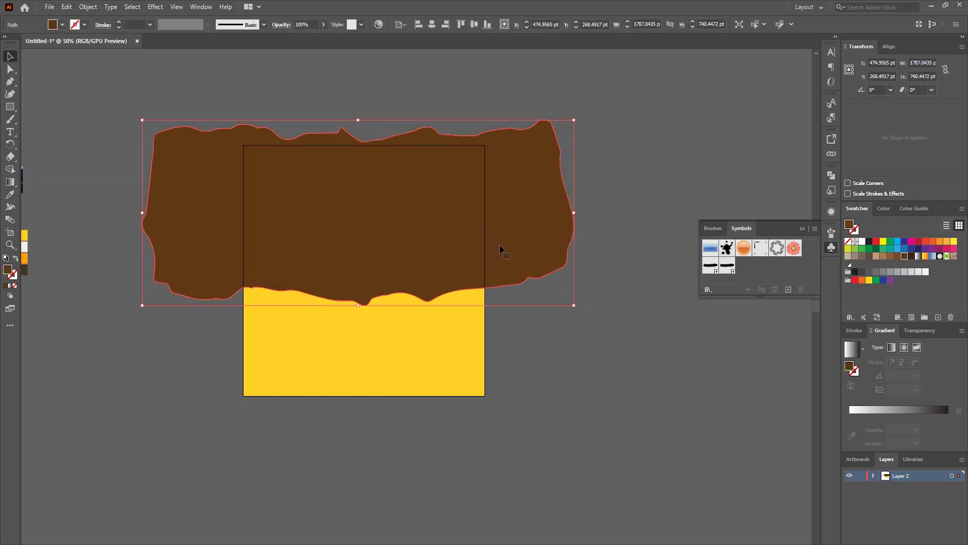
left_click(579, 197)
left_click_drag(49, 201, 143, 199)
- Place the hikers photo behind the torn shape and clip it inside with a clipping mask
mouse_move(35, 189)
left_mouse_down()
mouse_move(358, 157)
mouse_move(578, 310)
left_mouse_up()
right_click(528, 269)
left_click(597, 198)
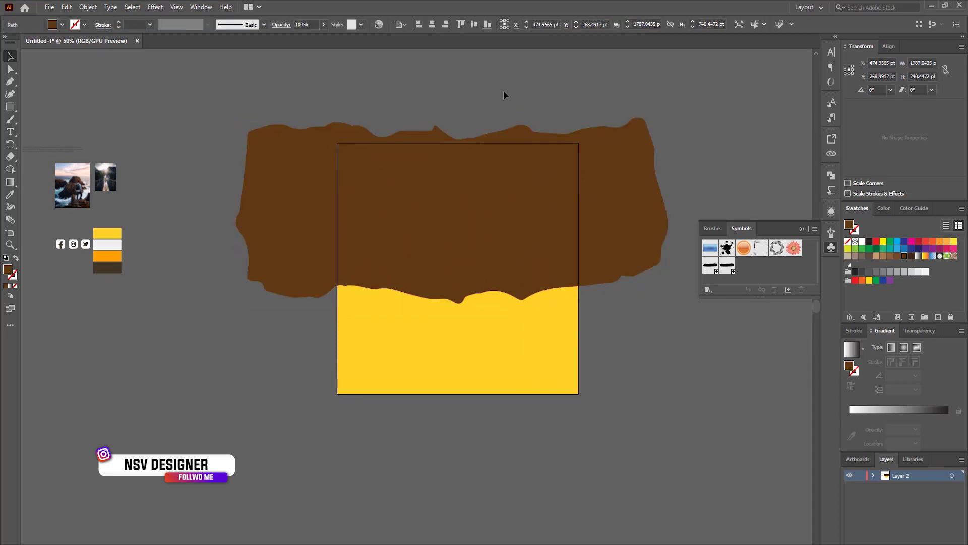
left_click_drag(503, 94, 541, 208)
right_click(541, 208)
left_click(585, 318)
left_click(548, 305)
scroll(547, 305, "up", 3)
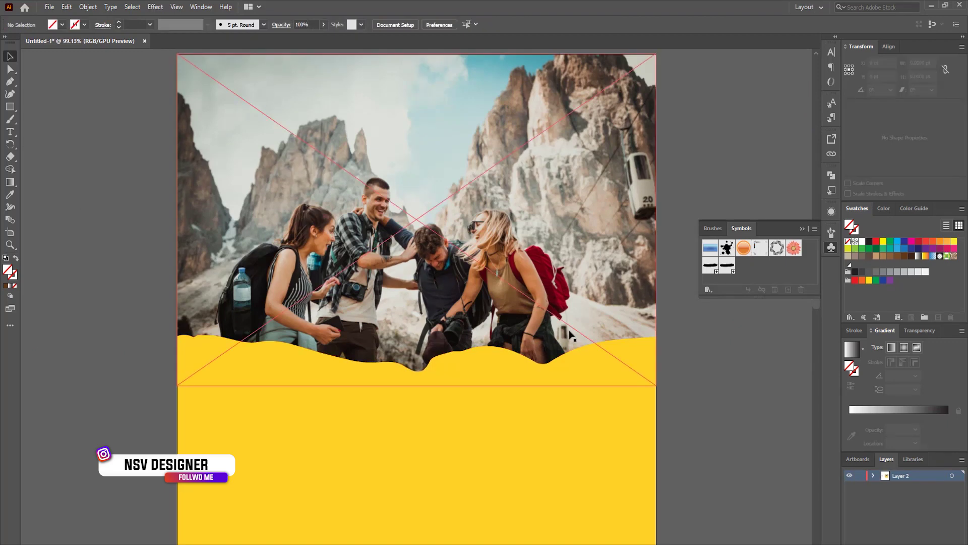
scroll(418, 287, "down", 2)
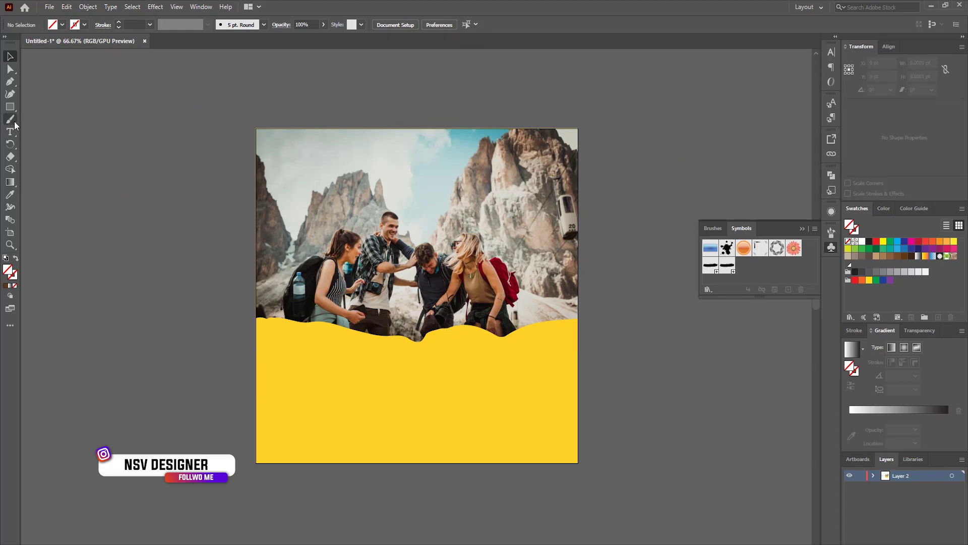
- Draw a white square beside the artboard and offset its path 10 pt outward
left_click_drag(131, 223, 181, 275)
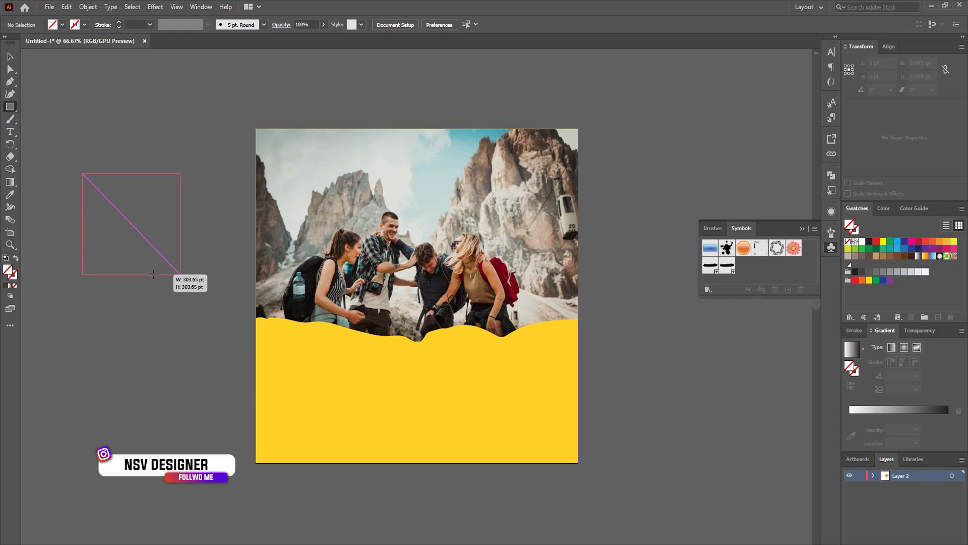
left_click(10, 57)
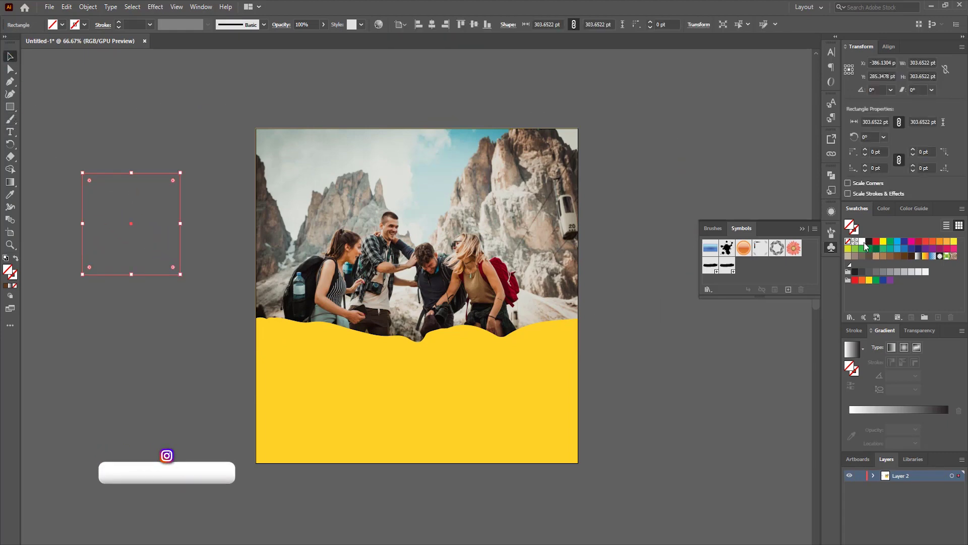
left_click(862, 241)
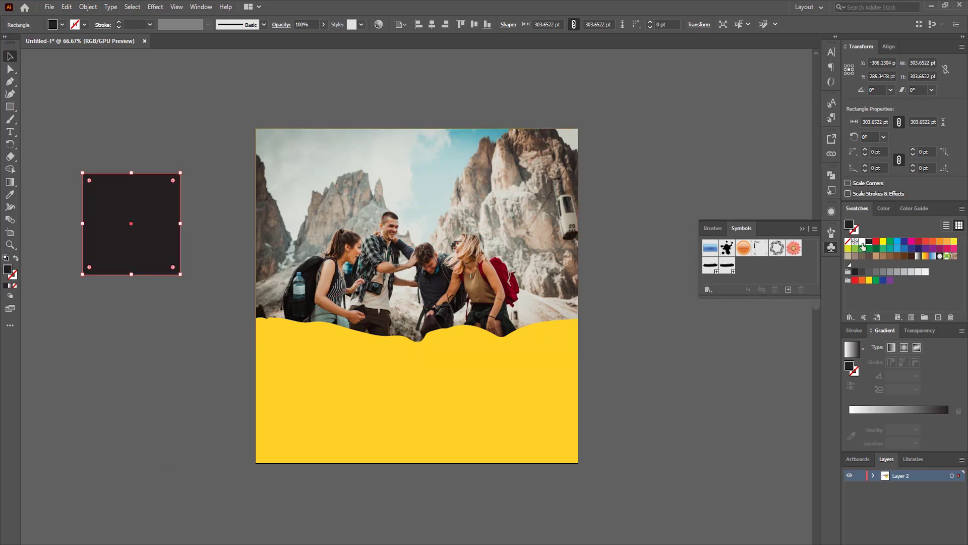
left_click(863, 243)
left_click(87, 7)
mouse_move(99, 256)
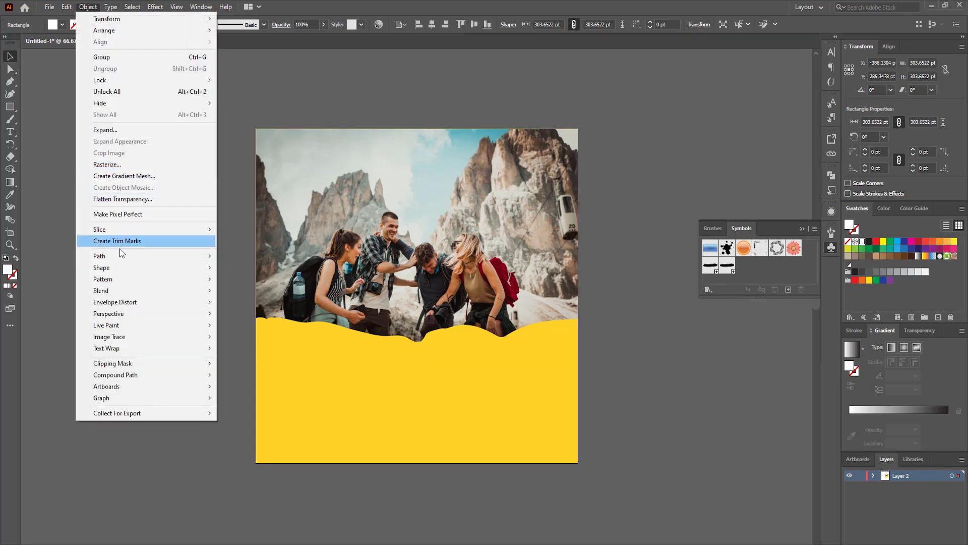
left_click(263, 294)
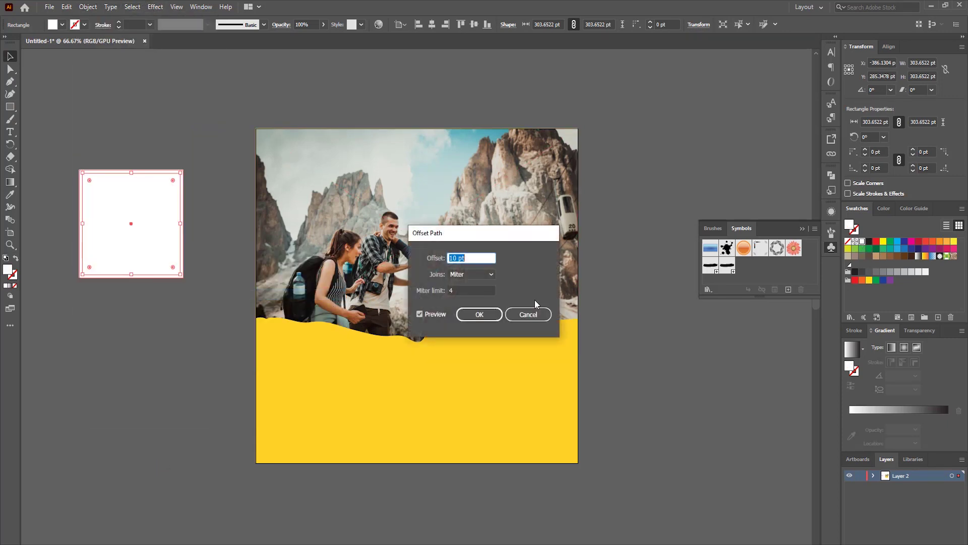
left_click(487, 313)
- Fill the inner square brown, shrink it to 288 pt, and drag the sea-rocks photo onto it
left_click(883, 258)
left_click_drag(136, 219, 352, 243)
left_click(275, 205)
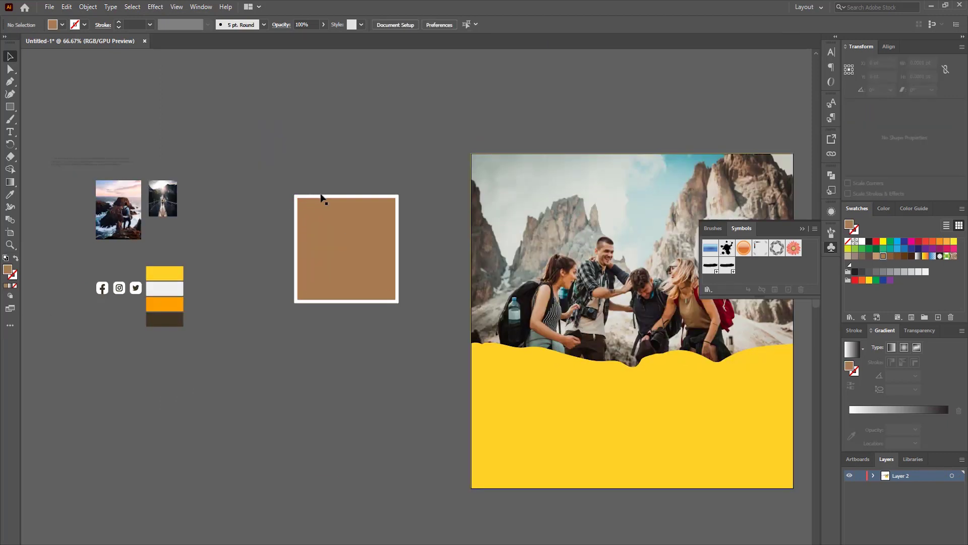
left_click(323, 199)
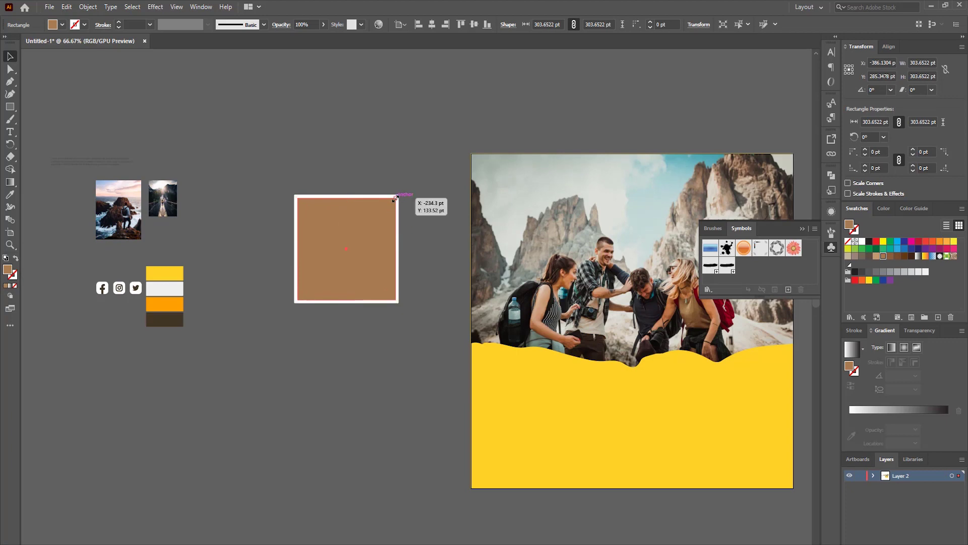
left_click_drag(394, 202, 393, 201)
left_click(383, 169)
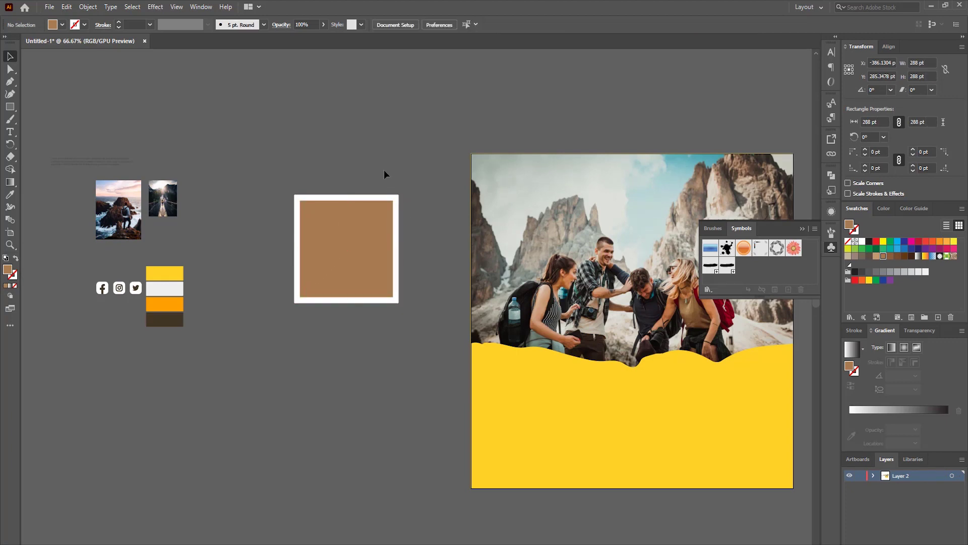
left_click_drag(135, 228, 352, 260)
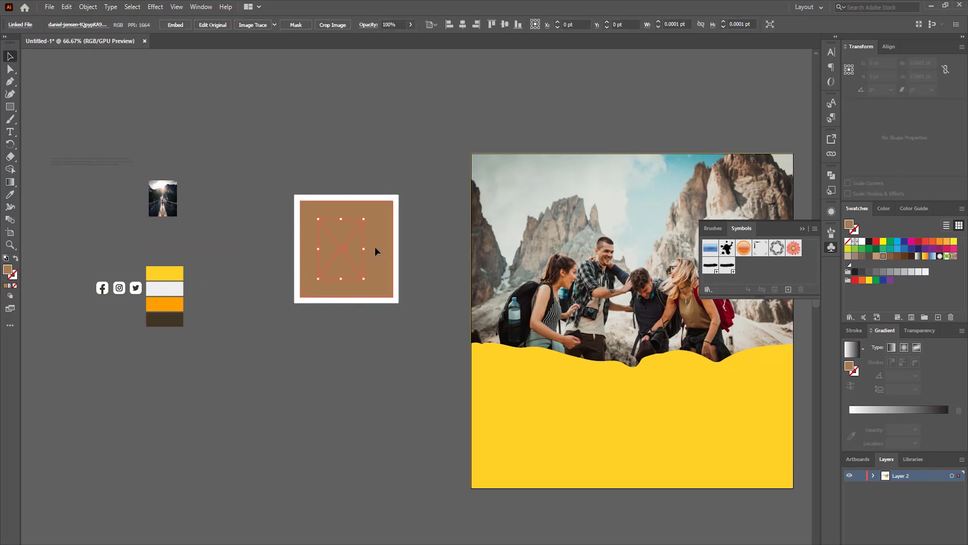
- Clip the sea-rocks hiker photo inside the brown square and enlarge it to fill the frame
left_click(374, 246, "shift")
right_click(333, 248)
left_click(369, 338)
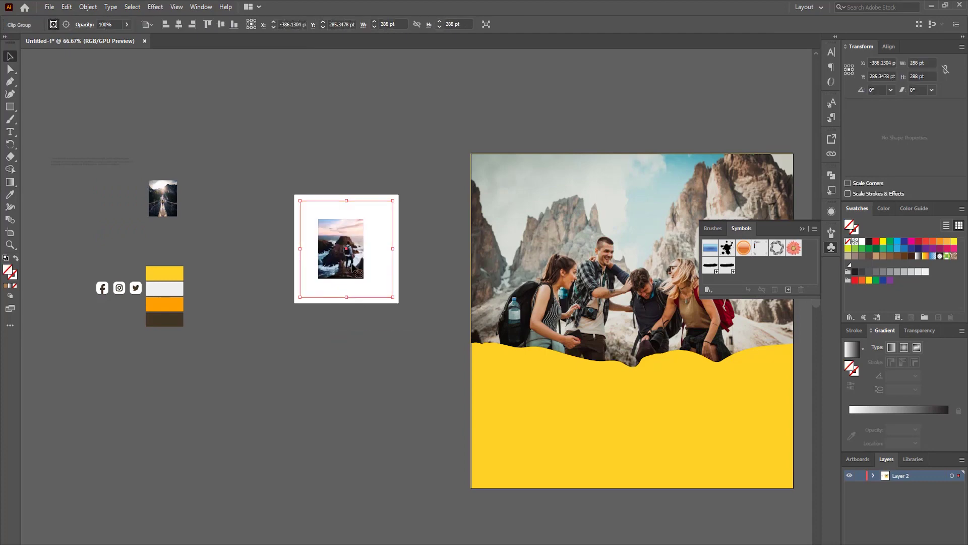
double_click(354, 269)
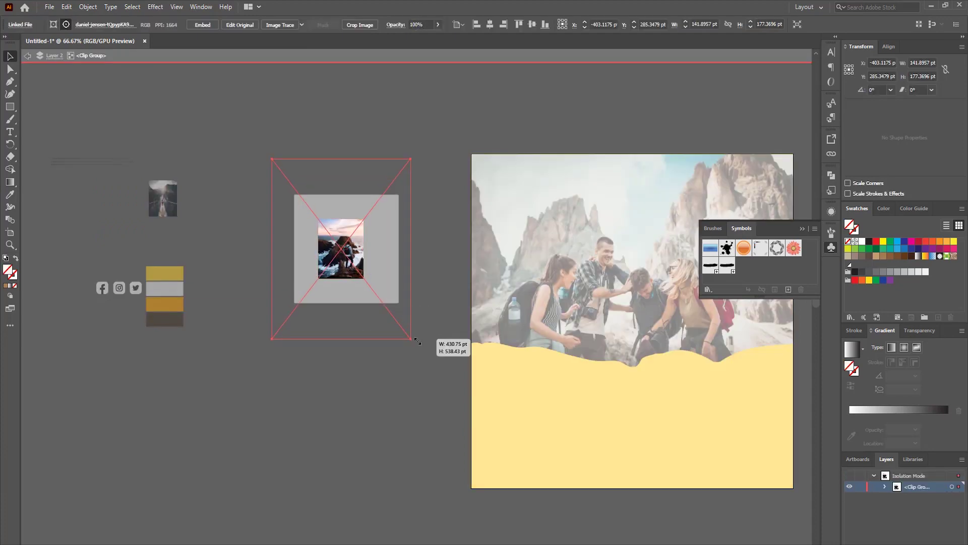
left_click_drag(366, 278, 396, 336)
left_click(438, 239)
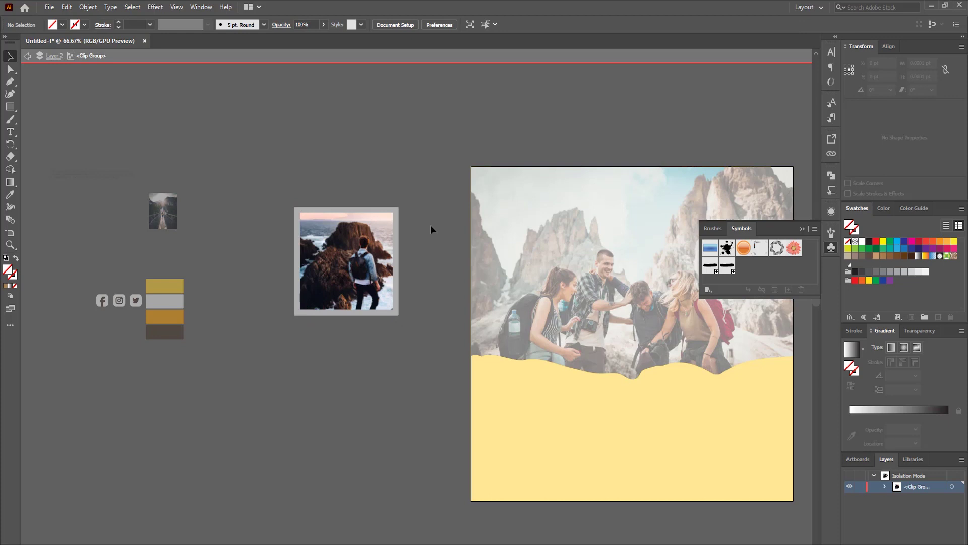
double_click(430, 225)
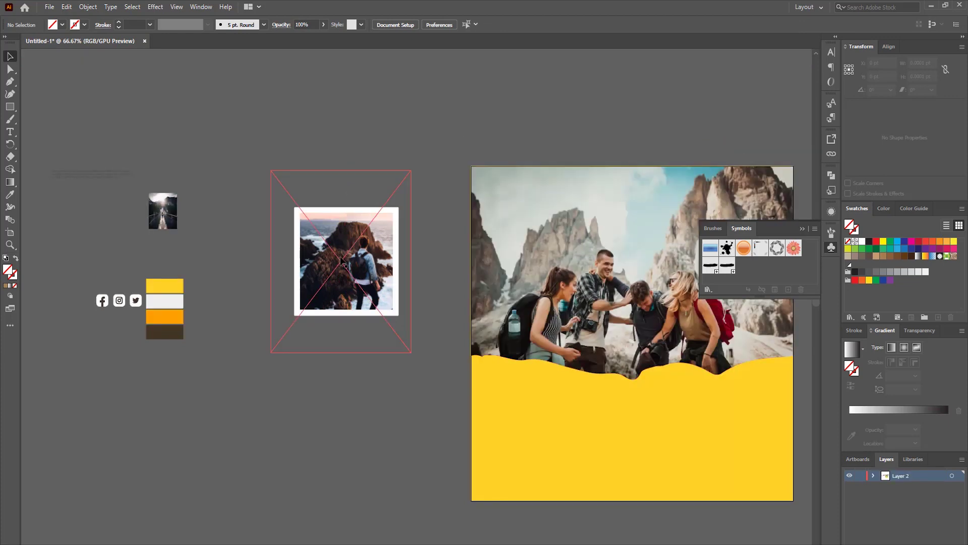
left_click_drag(409, 170, 270, 322)
- Duplicate the coastal polaroid above it, release its mask, delete the photo, and fill the square tan
scroll(303, 242, "right", 3)
left_click_drag(299, 276, 298, 127)
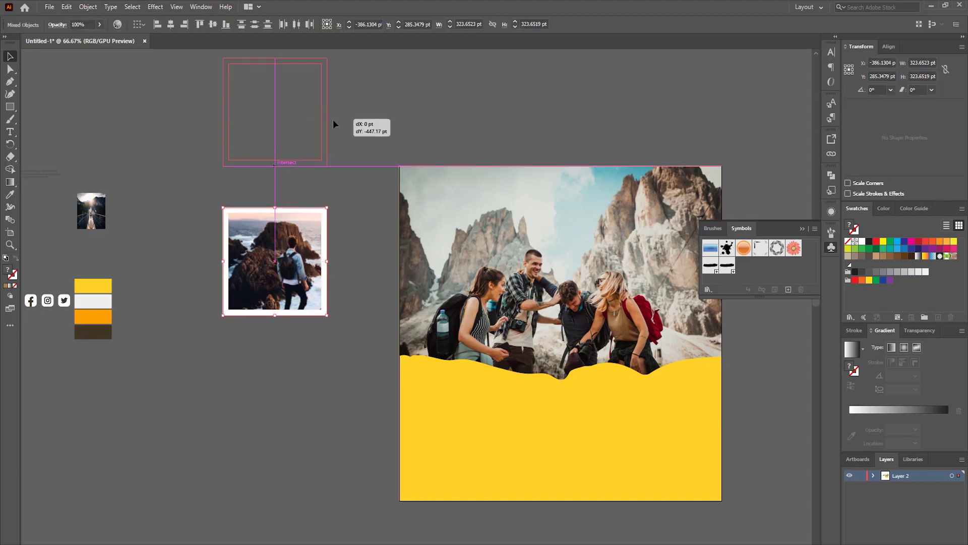
right_click(312, 120)
left_click(353, 212)
key("Return")
right_click(303, 135)
left_click(336, 231)
right_click(298, 147)
left_click(353, 233)
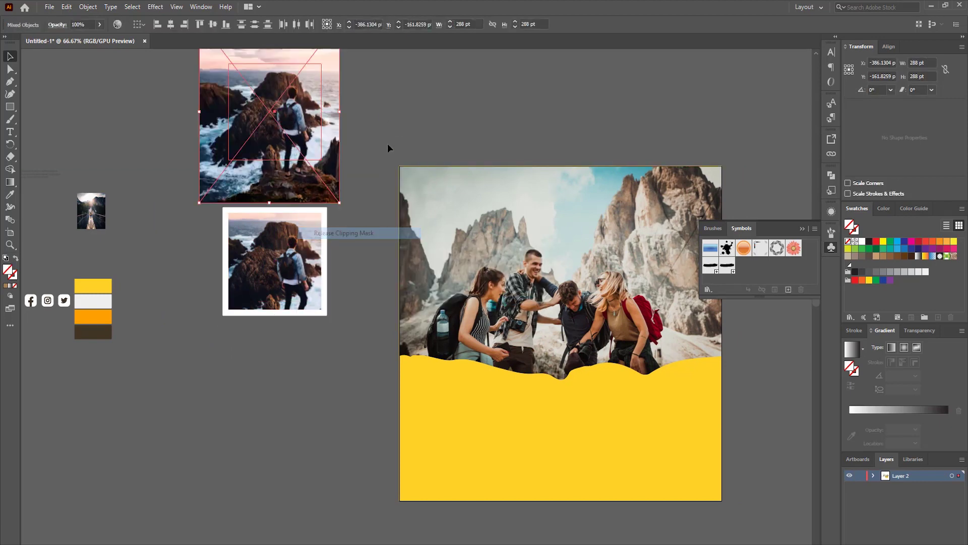
left_click(337, 135)
key("Delete")
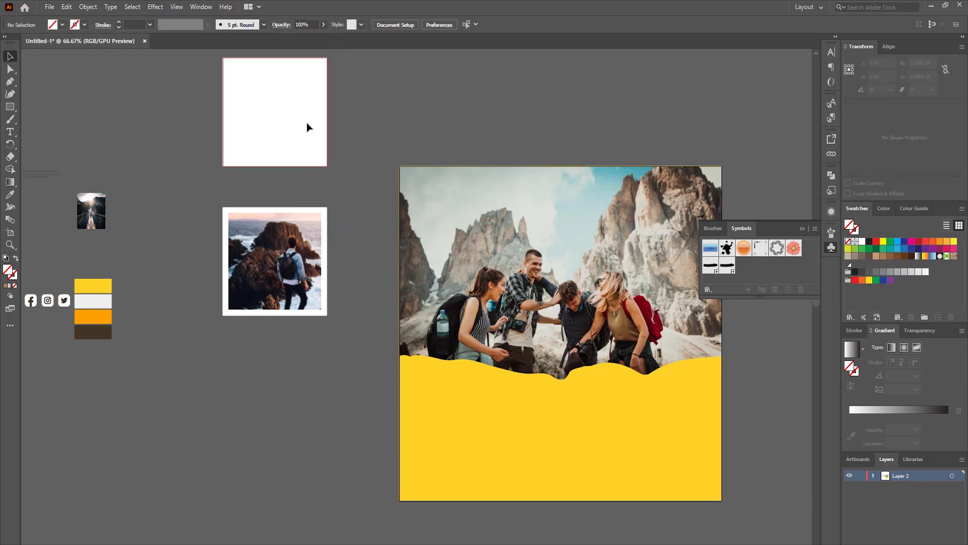
left_click(322, 123)
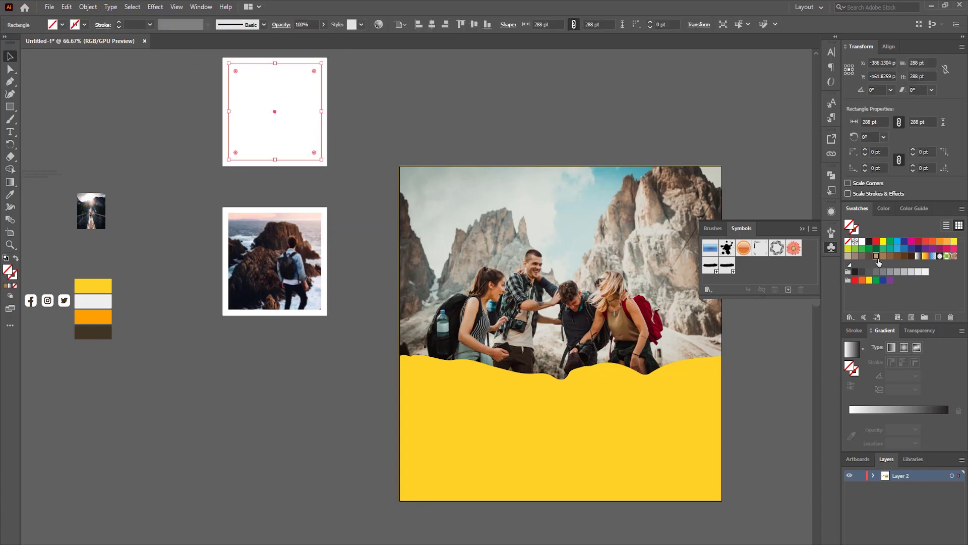
left_click(877, 257)
- Clip the suspension-bridge photo into the tan square and enlarge it to fill the frame
left_click_drag(281, 132, 281, 133)
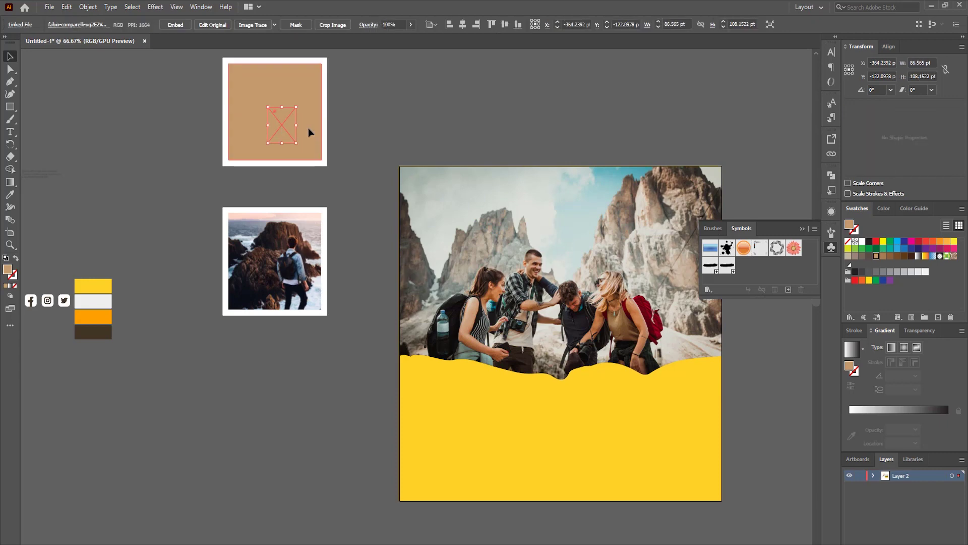
right_click(286, 128)
left_click(312, 219)
double_click(285, 138)
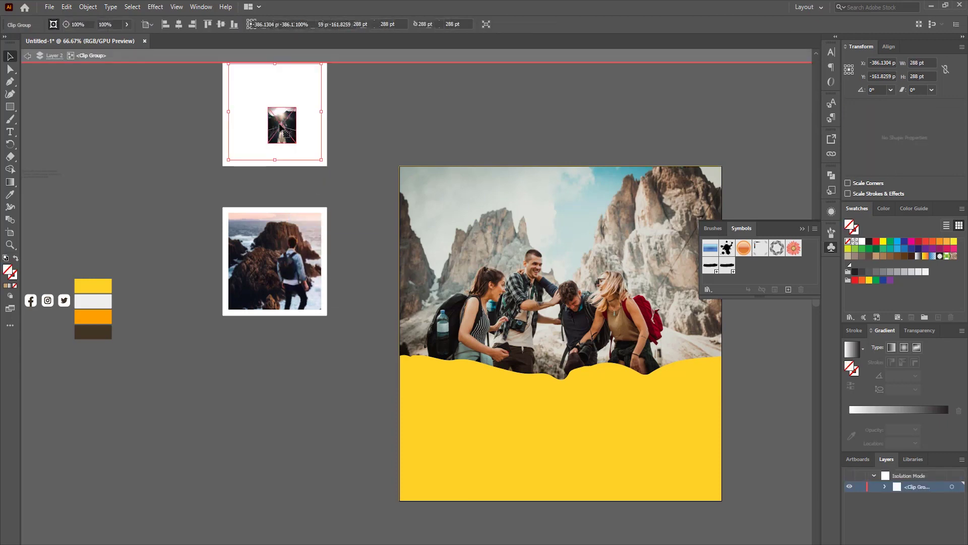
left_click_drag(299, 147, 340, 179)
left_click(393, 148)
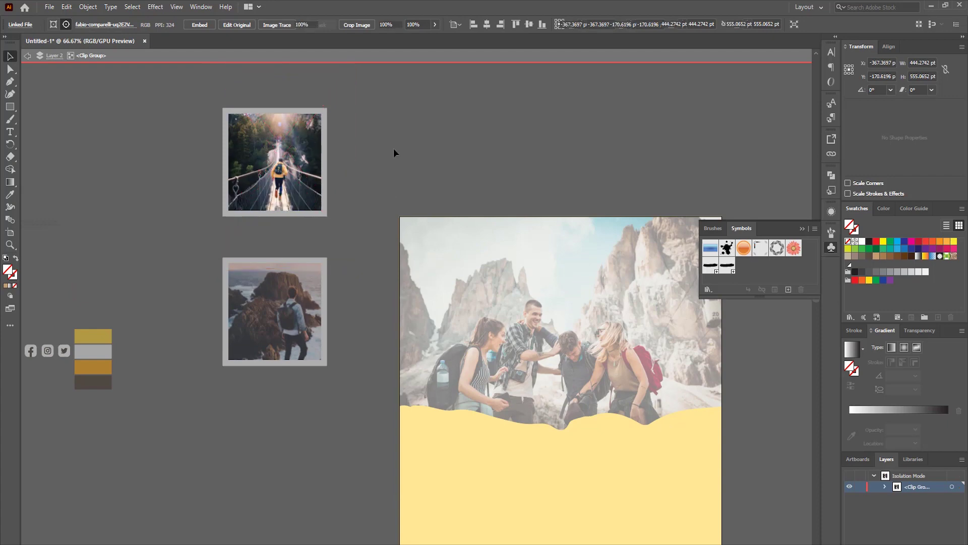
double_click(397, 149)
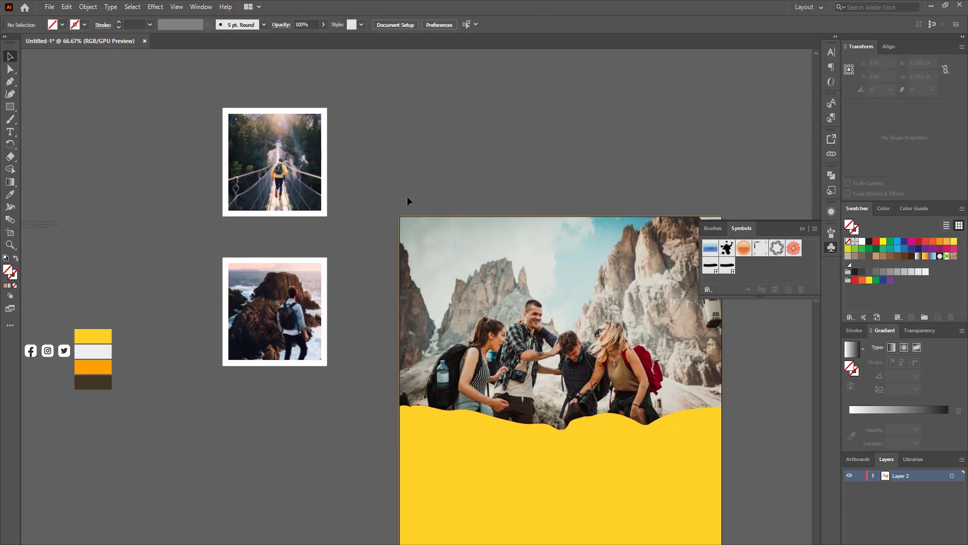
left_click(504, 296)
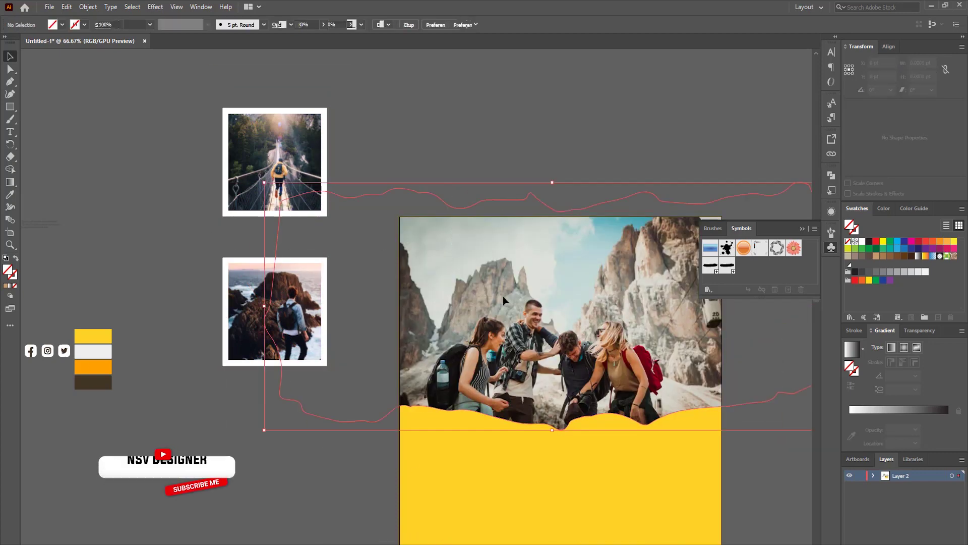
- Move both polaroids onto the yellow area and tilt the coastal one about 11 degrees clockwise
left_click(504, 296)
left_click_drag(284, 357, 529, 491)
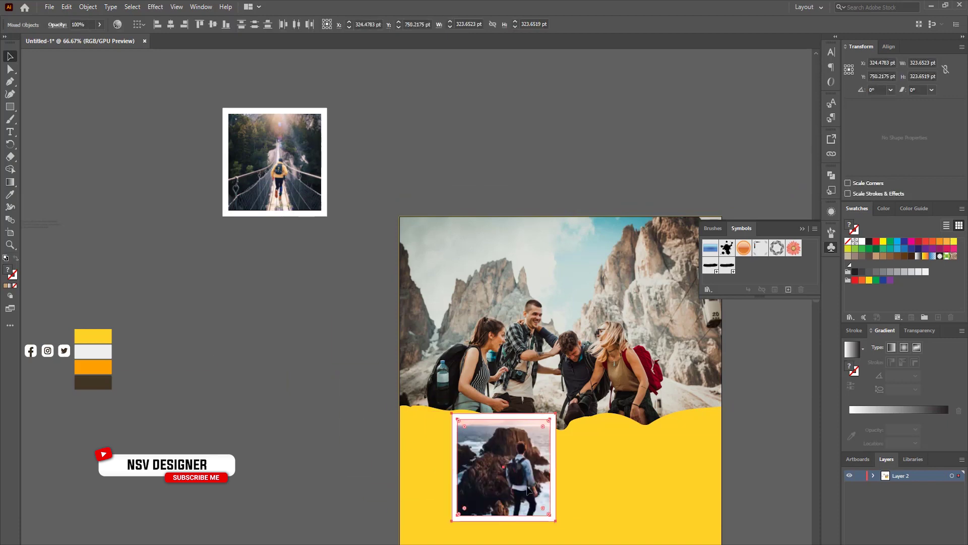
scroll(529, 490, "up", 2)
left_click_drag(246, 386, 318, 453)
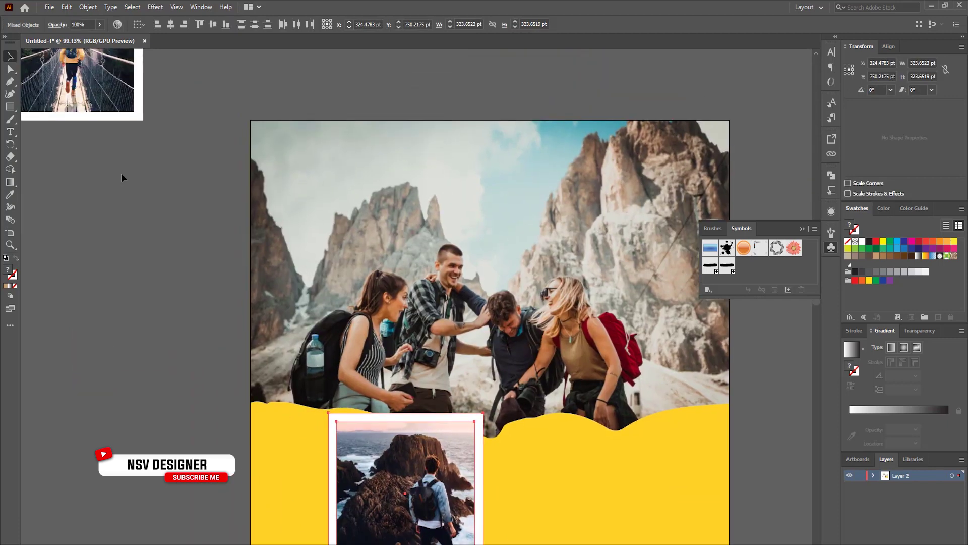
left_click_drag(114, 97, 291, 449)
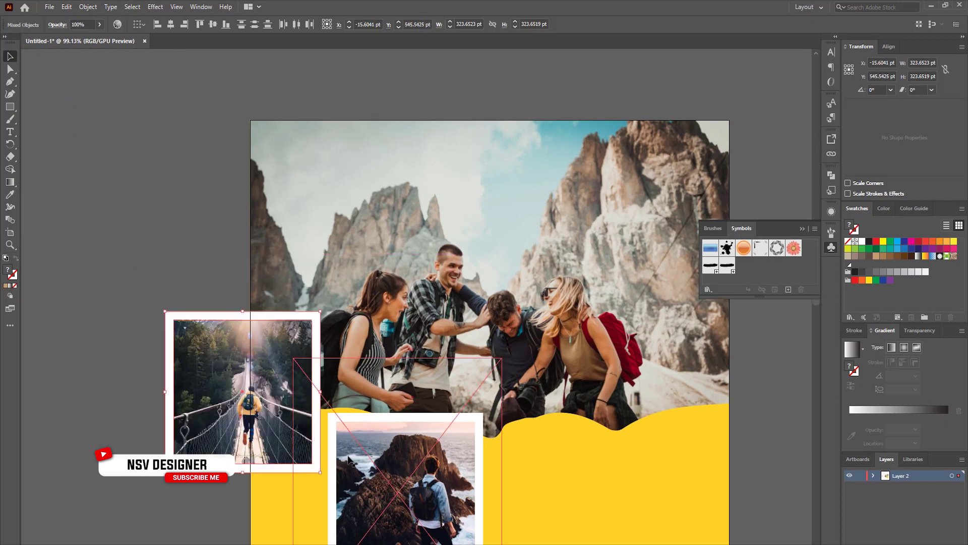
left_click(431, 515)
scroll(431, 514, "down", 3)
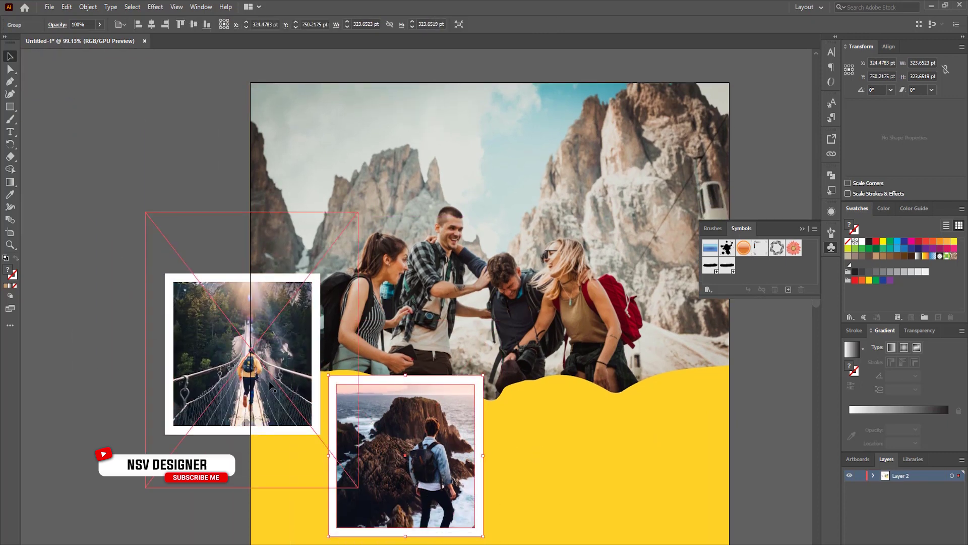
scroll(498, 368, "down", 3)
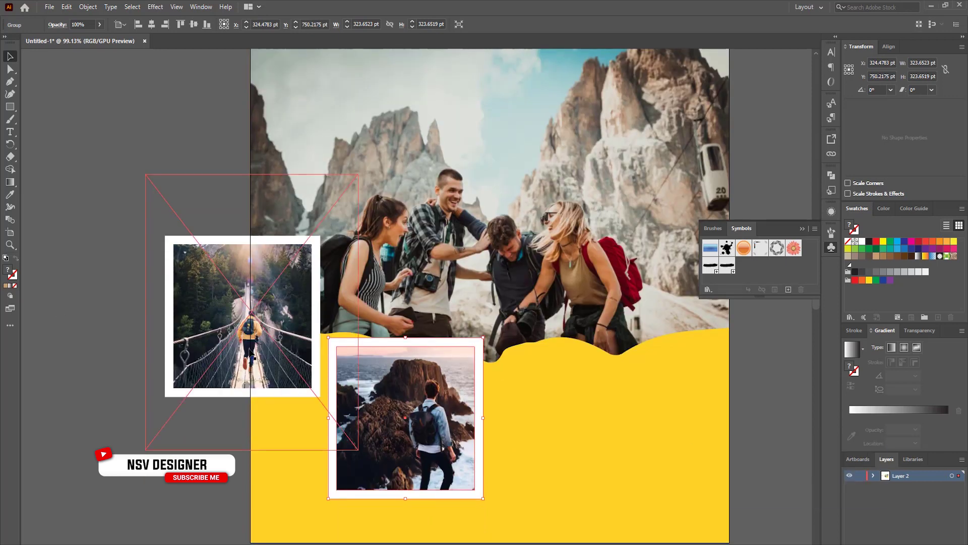
left_click_drag(488, 339, 499, 354)
left_click_drag(428, 414, 482, 416)
- Tilt the bridge polaroid counter-clockwise and shrink both polaroids together
mouse_move(233, 351)
left_mouse_down()
mouse_move(301, 400)
mouse_move(325, 446)
left_mouse_up()
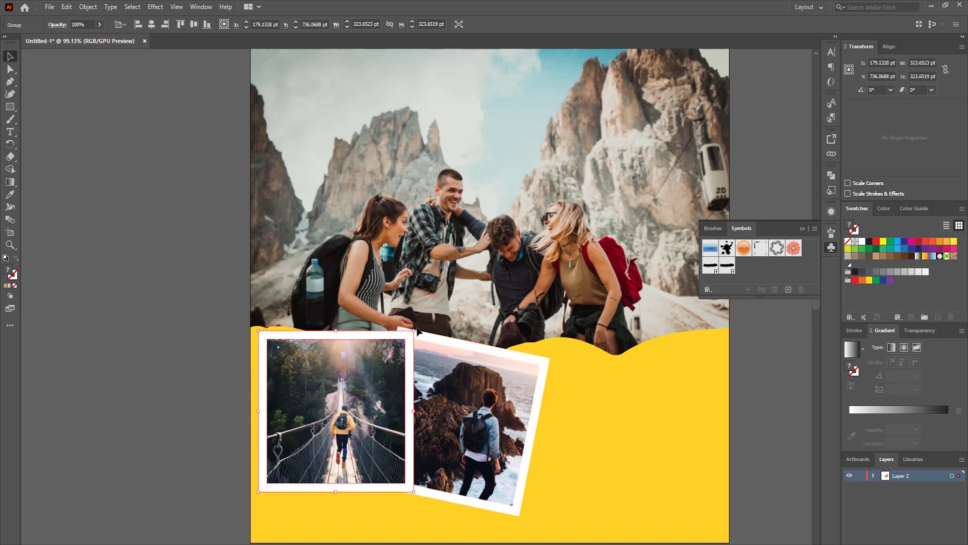
left_click_drag(416, 327, 388, 308)
mouse_move(242, 539)
left_mouse_down()
mouse_move(540, 312)
mouse_move(524, 329)
left_mouse_up()
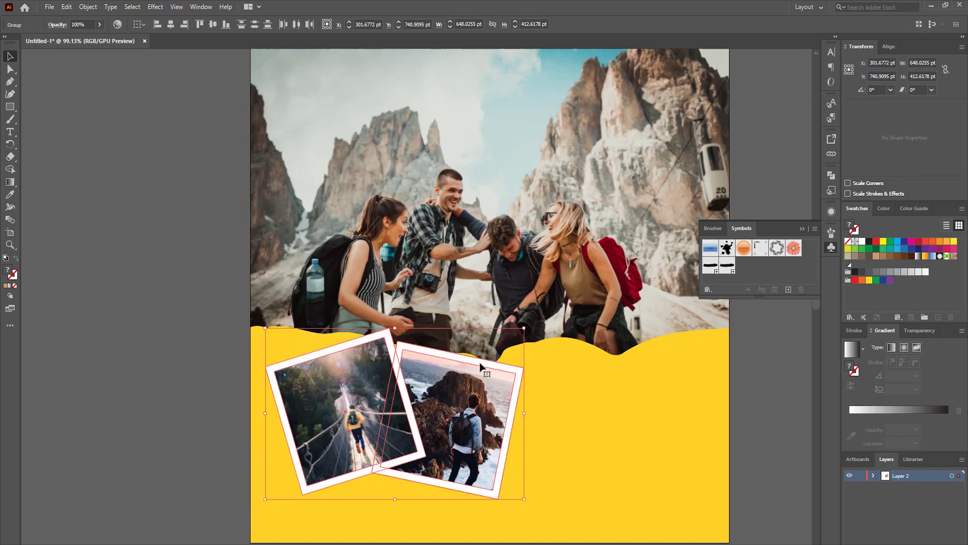
left_click_drag(554, 362, 481, 367)
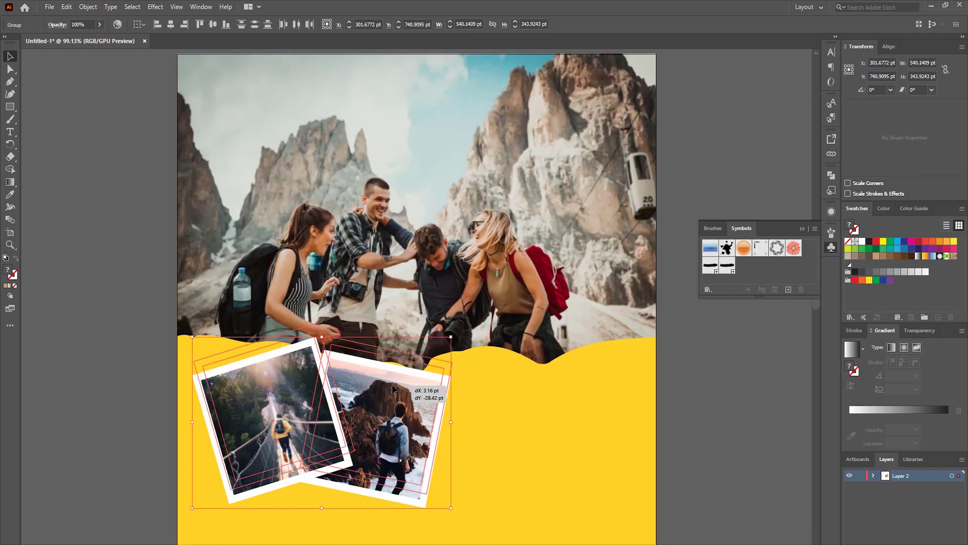
left_click_drag(392, 403, 395, 382)
left_click(371, 514)
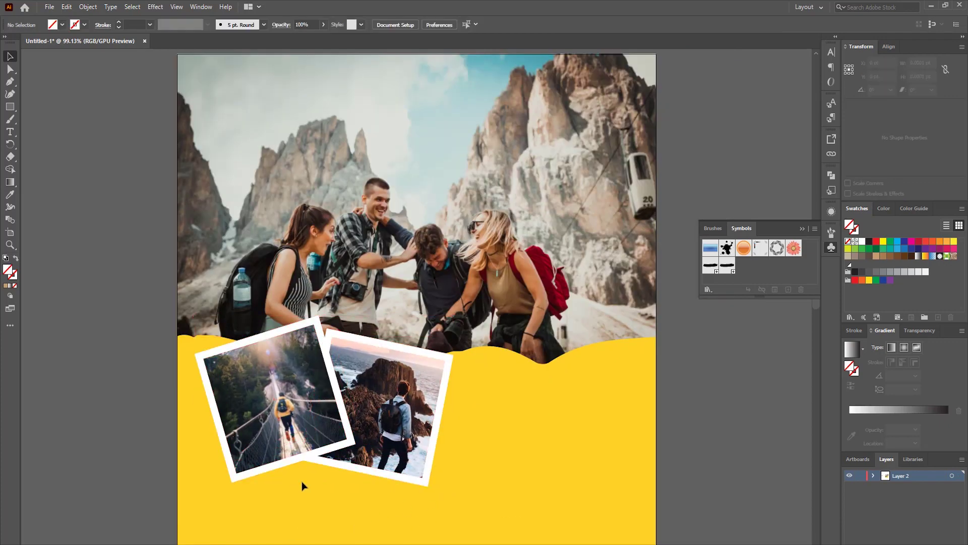
- Rotate the bridge polaroid nearly upright, lower the ocean polaroid, and collapse the Symbols panel
left_click(298, 443)
left_click_drag(325, 314, 353, 337)
left_click(439, 363)
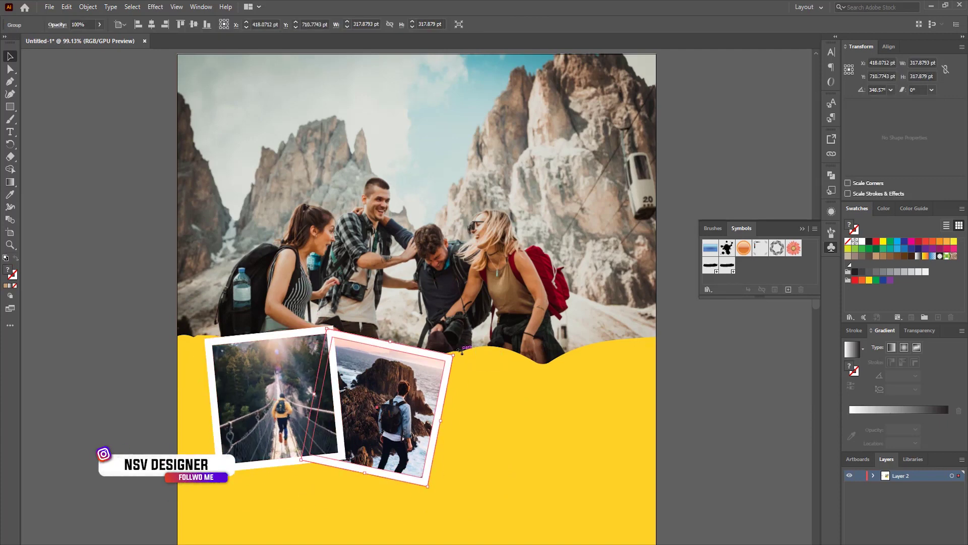
left_click_drag(462, 351, 432, 437)
left_click(454, 428)
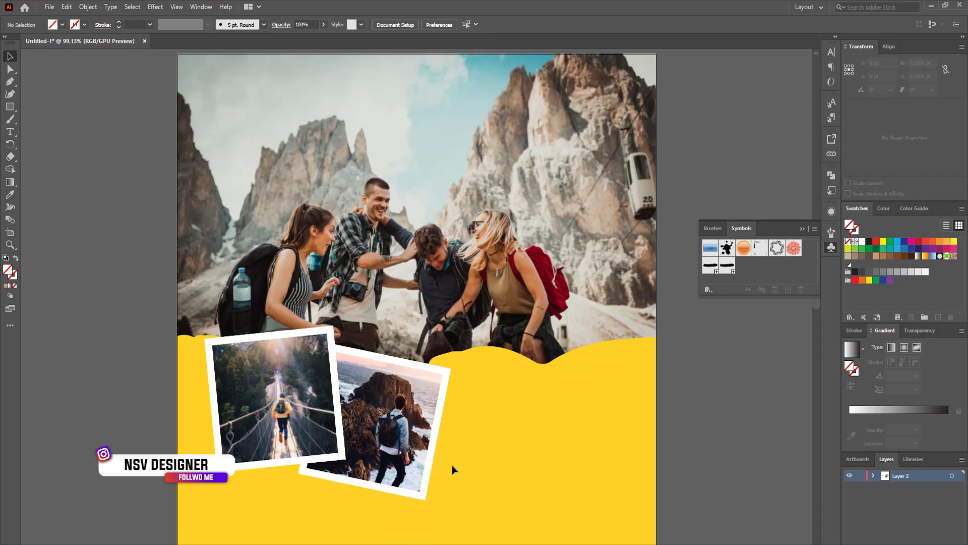
left_click(716, 198)
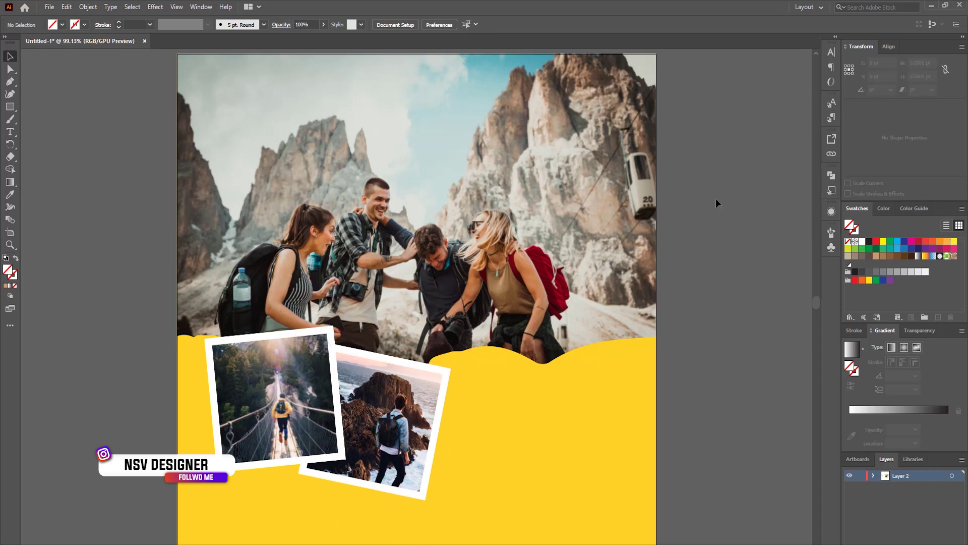
scroll(519, 195, "up", 3)
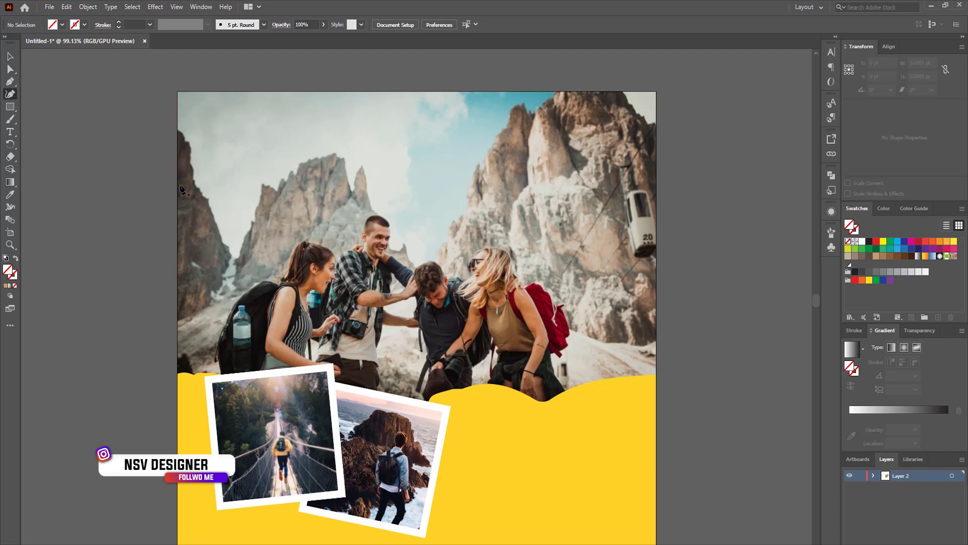
- Pen-draw a curved blob over the photo's top-left corner and fill it with the orange palette colour
left_click(177, 216)
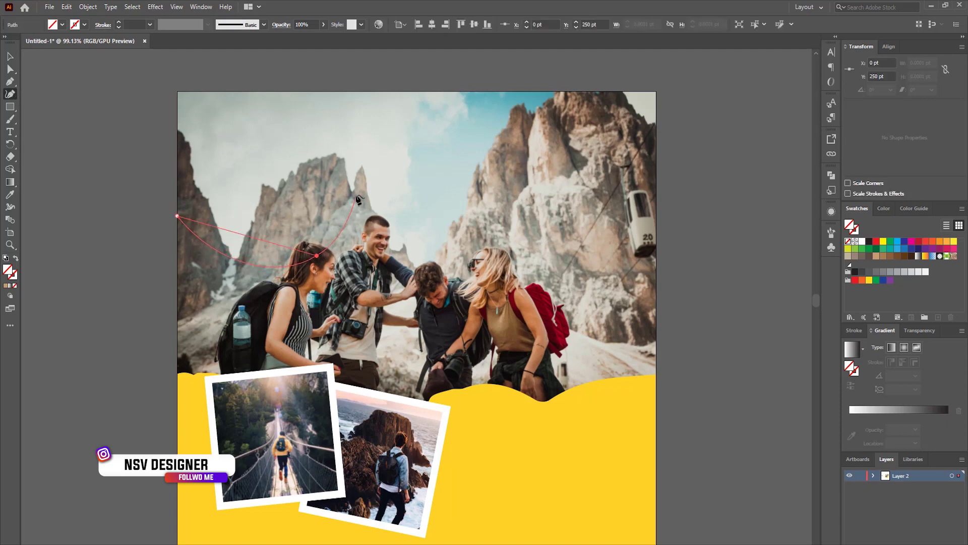
left_click_drag(357, 199, 355, 194)
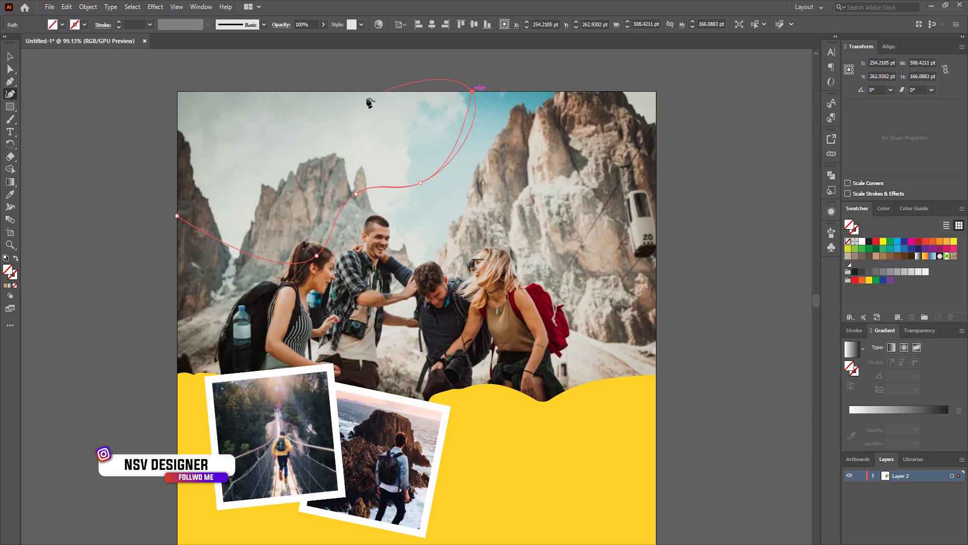
left_click_drag(172, 85, 141, 145)
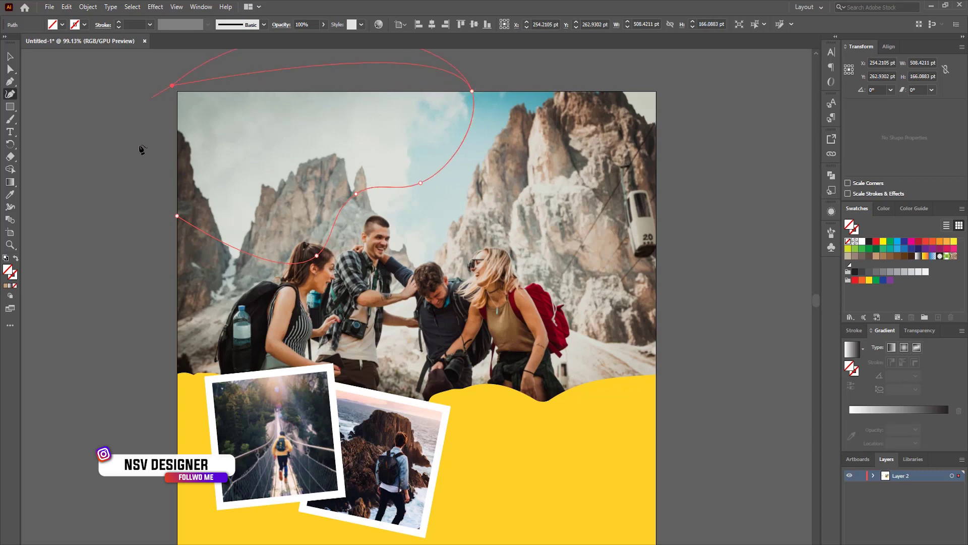
scroll(176, 216, "down", 2)
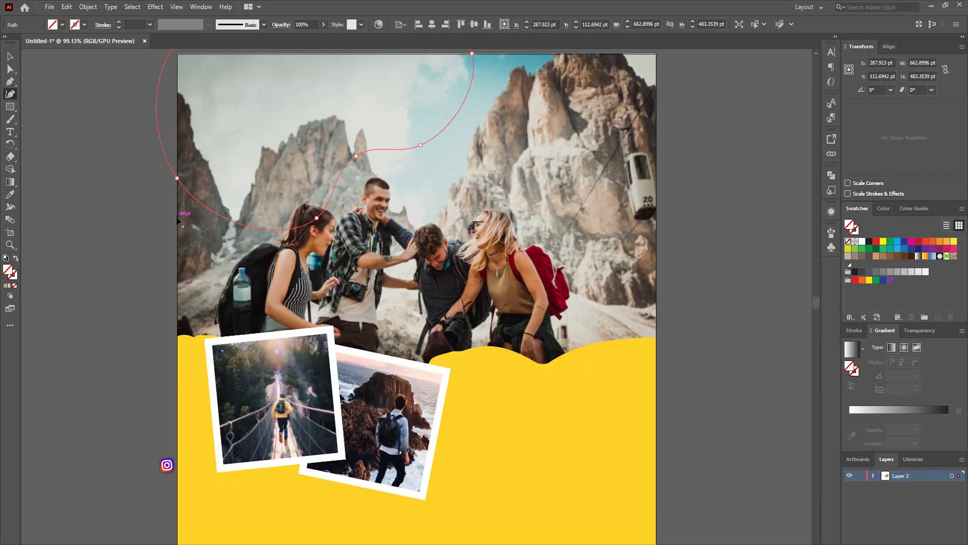
key("i")
left_click_drag(98, 273, 310, 341)
scroll(309, 342, "up", 3)
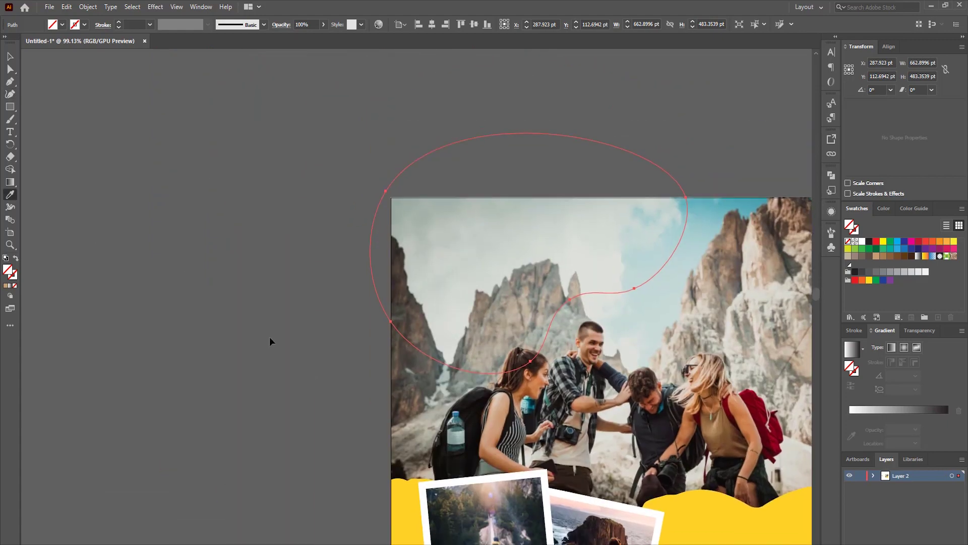
scroll(242, 318, "right", 2)
scroll(210, 302, "right", 1)
scroll(210, 303, "down", 3)
scroll(203, 295, "down", 3)
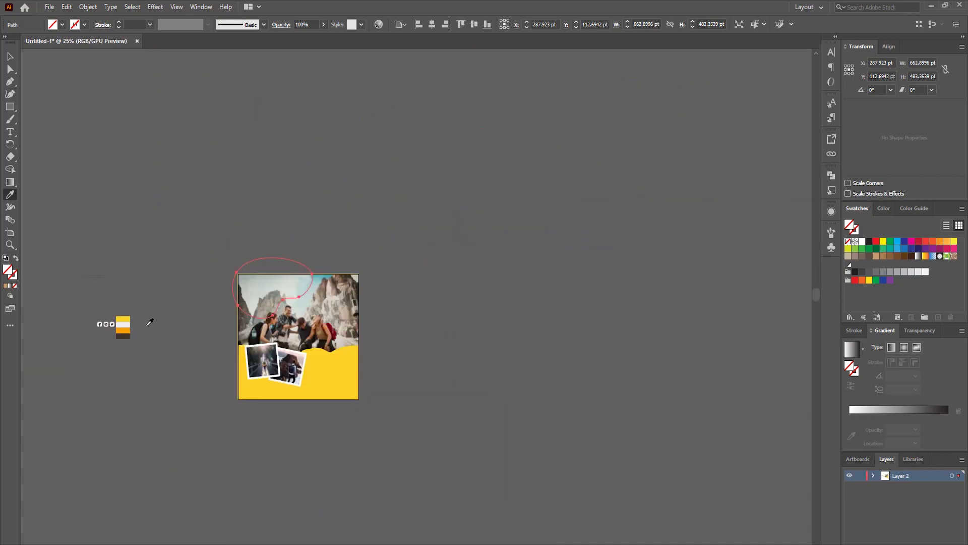
left_click(132, 329)
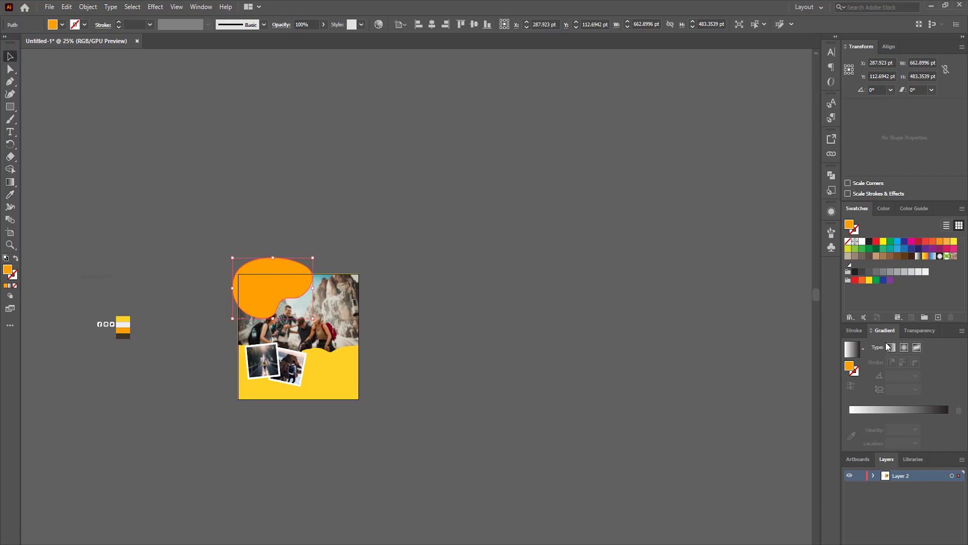
- Give the corner blob the poster's sampled yellow fill with Multiply blending
left_click(906, 333)
left_click(870, 347)
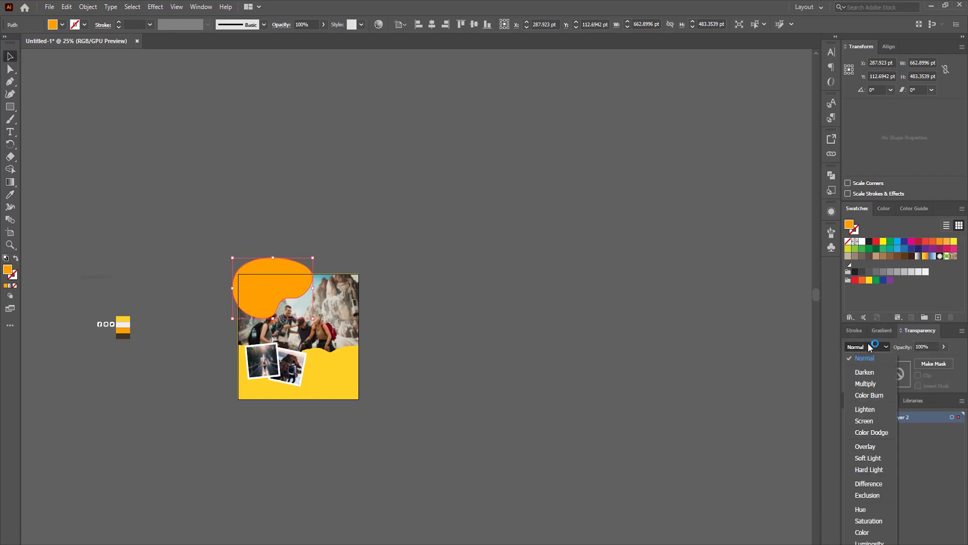
left_click(866, 384)
scroll(339, 319, "up", 2)
scroll(340, 313, "up", 1)
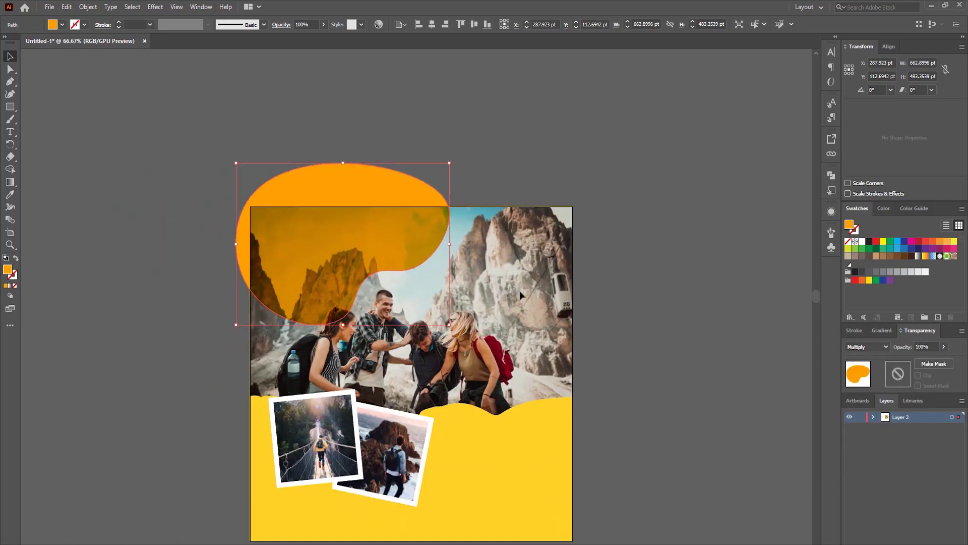
left_click(508, 464)
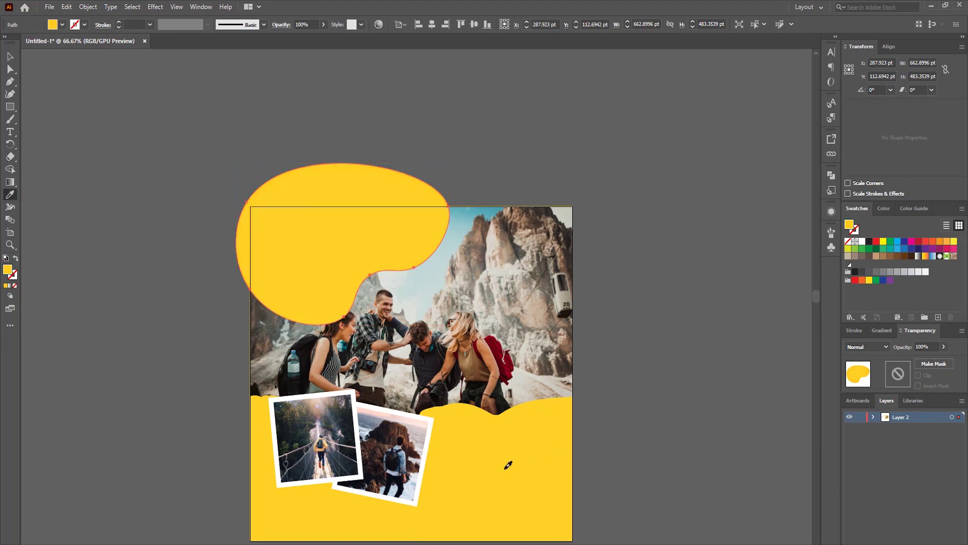
left_click(883, 347)
left_click(878, 383)
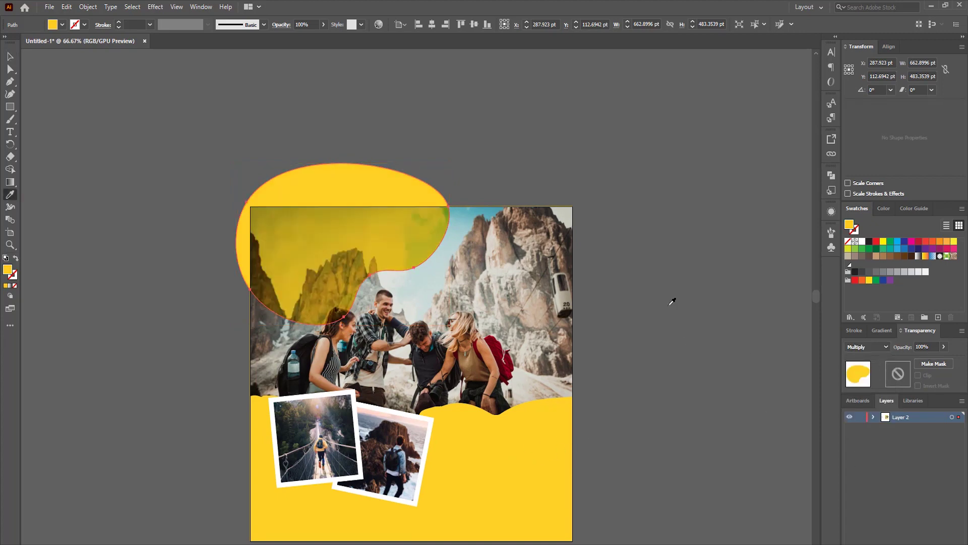
left_click(676, 273)
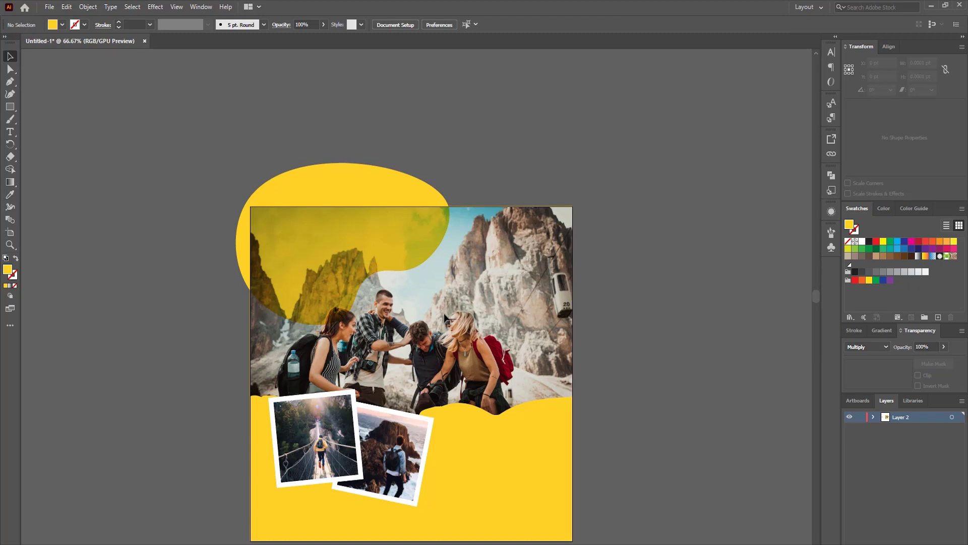
- Duplicate the yellow blob, then rotate and shrink the copy onto the photo's right edge
left_click_drag(387, 277, 638, 300)
mouse_move(708, 192)
left_mouse_down()
mouse_move(681, 395)
mouse_move(571, 397)
left_mouse_up()
mouse_move(718, 219)
left_mouse_down()
mouse_move(666, 238)
mouse_move(595, 320)
left_mouse_up()
mouse_move(643, 296)
left_mouse_down()
mouse_move(684, 335)
mouse_move(692, 291)
left_mouse_up()
left_click(693, 290)
- Shift the polaroid pair slightly up and to the left
scroll(693, 290, "up", 3)
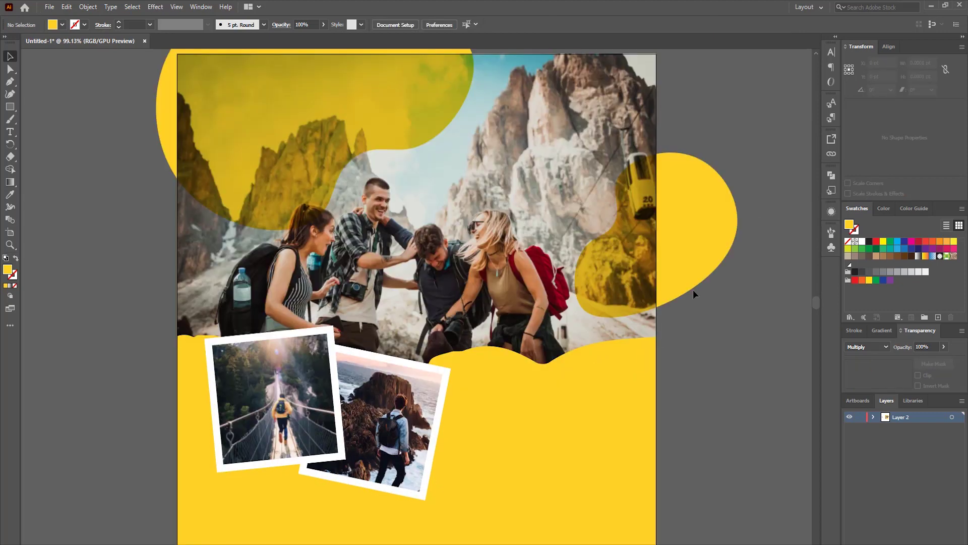
left_click_drag(397, 432, 378, 414)
left_click(467, 414)
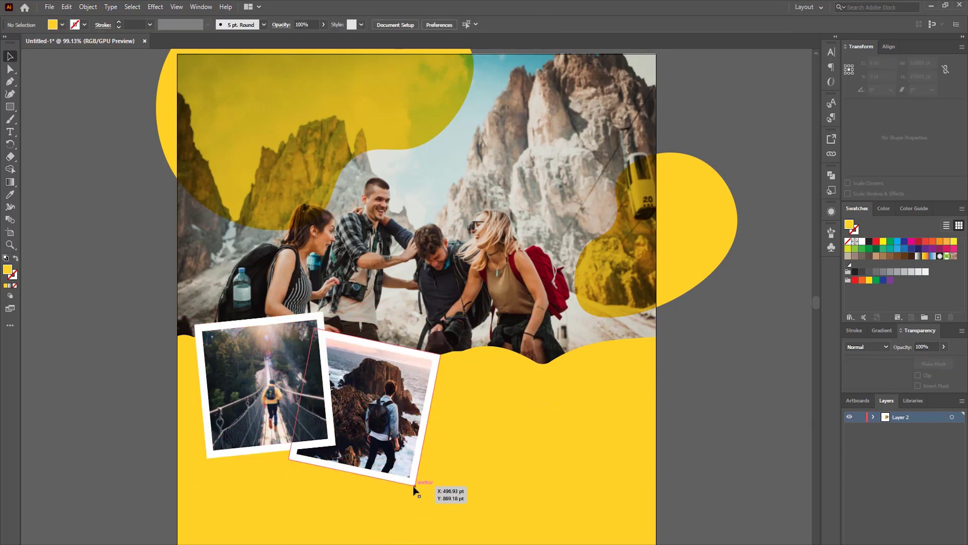
left_click(415, 487)
- Add a Drop Shadow to the right polaroid with 5 pt X/Y offsets and reduced blur and opacity
left_click(156, 6)
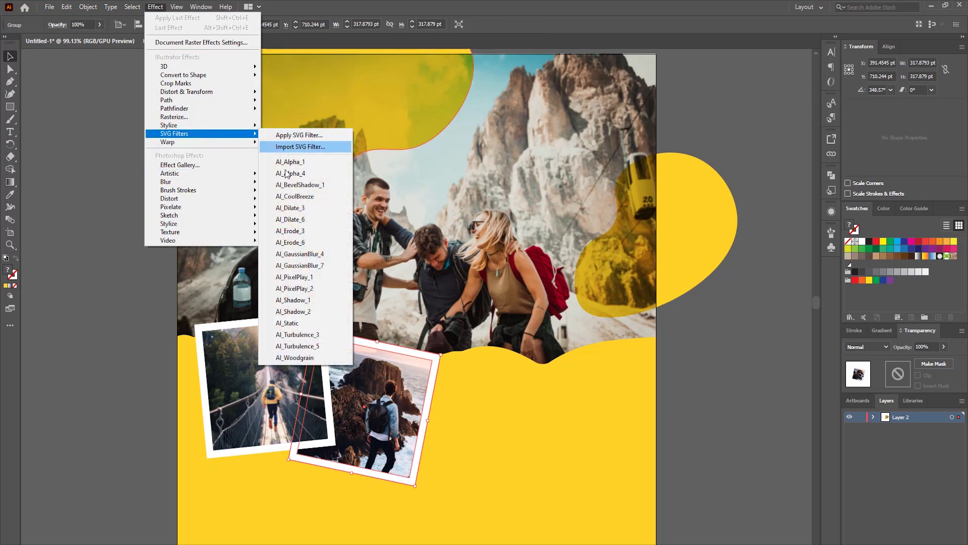
mouse_move(170, 125)
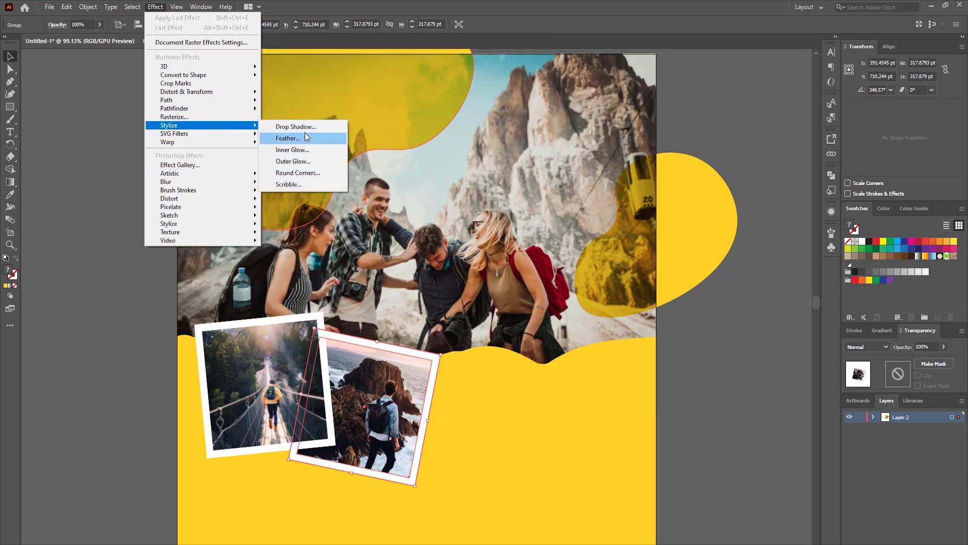
left_click(302, 127)
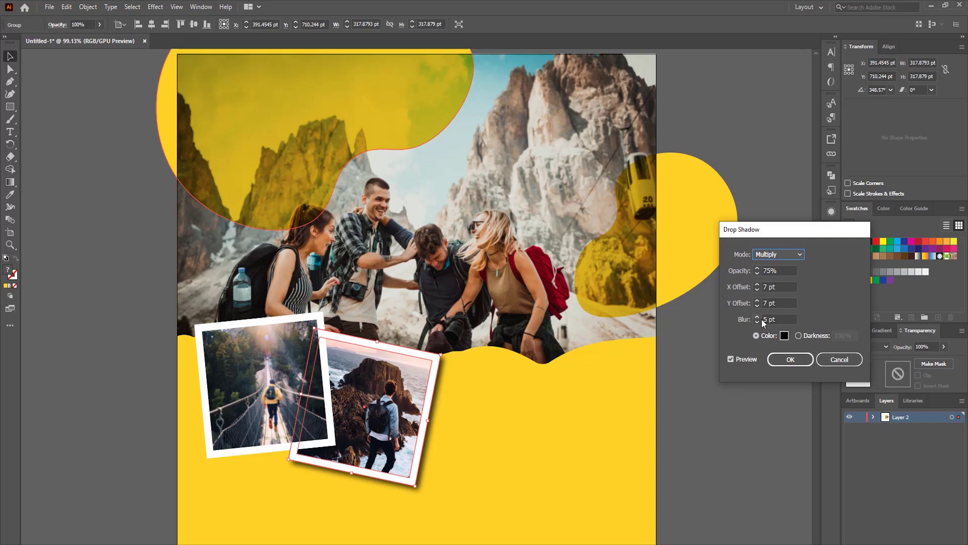
left_click(758, 305)
left_click(757, 305)
left_click(757, 289)
left_click(757, 289)
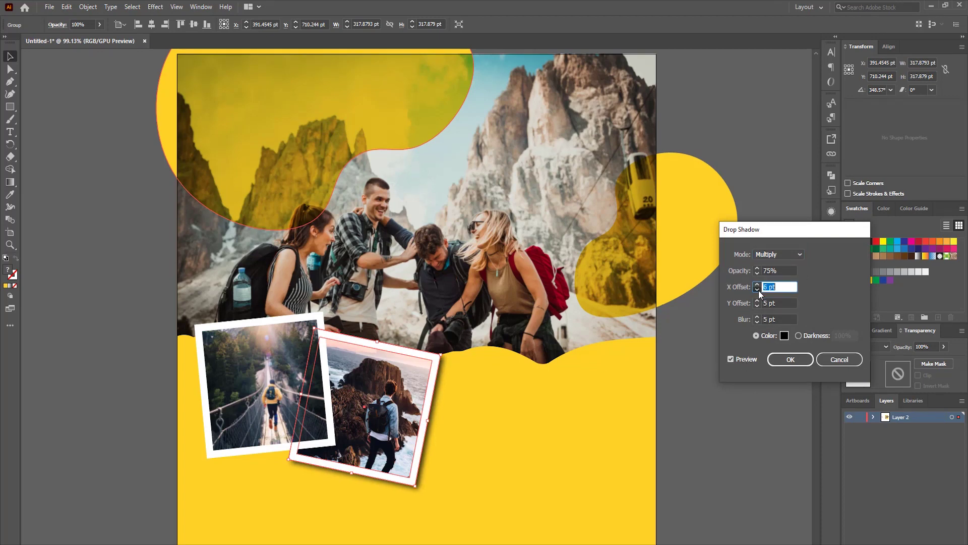
left_click(757, 322)
left_click(757, 322)
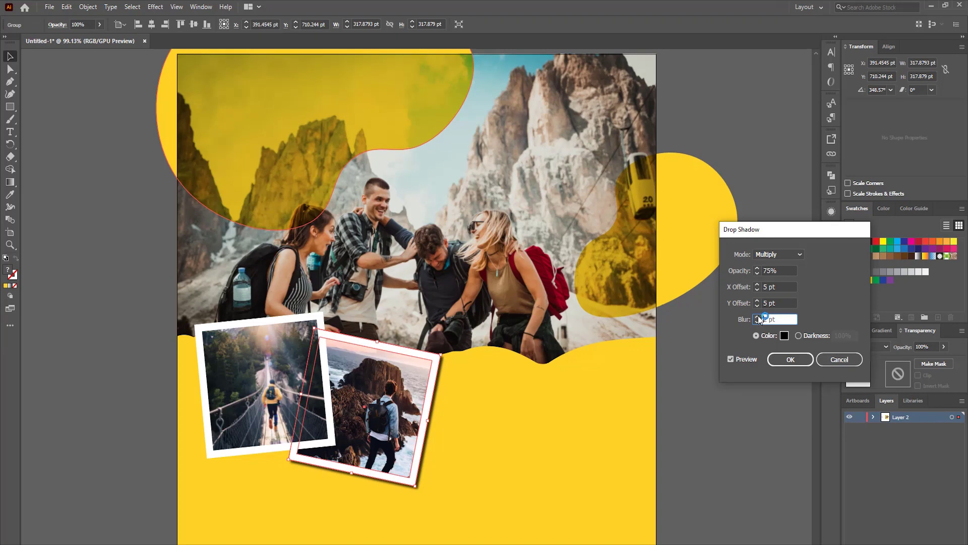
left_click(758, 274)
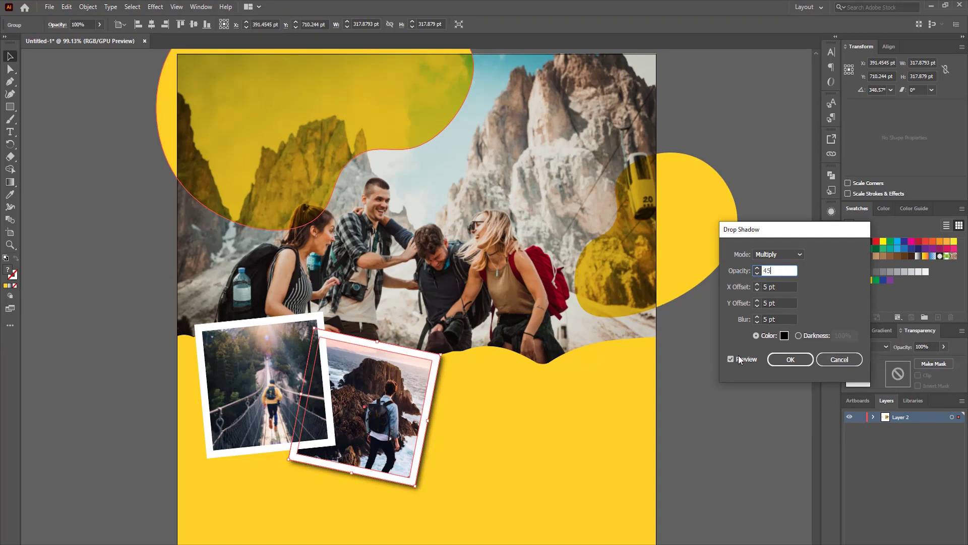
left_click(791, 359)
left_click(269, 433)
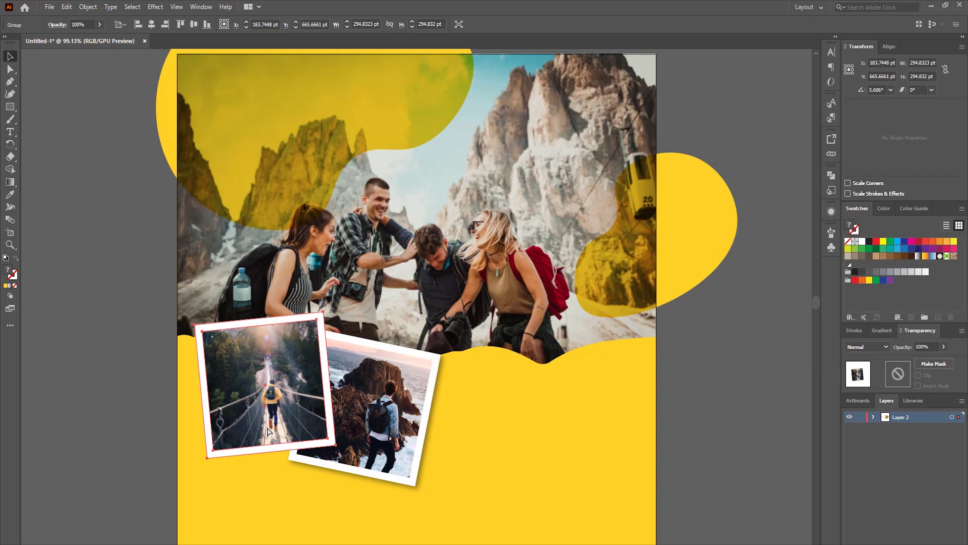
left_click(573, 410)
key("ctrl+minus")
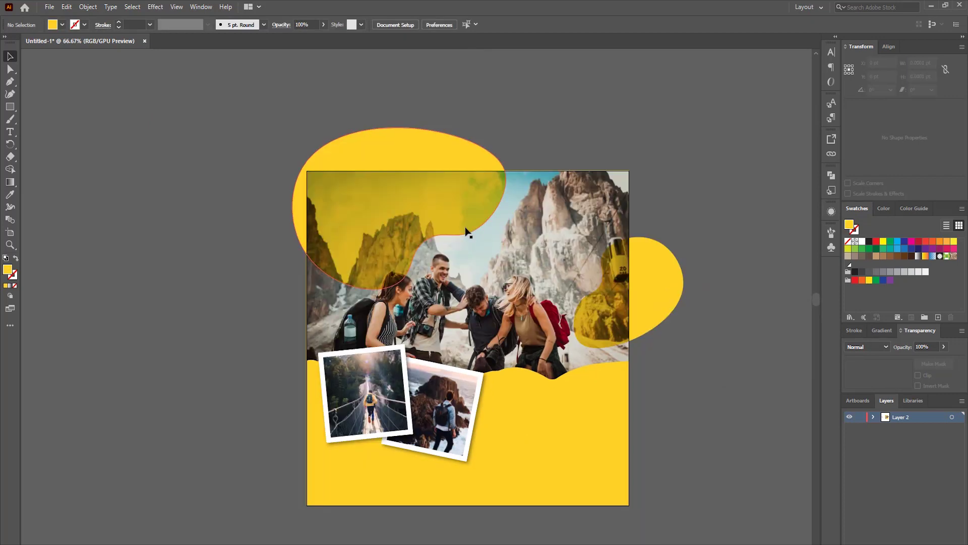
- Type EXPLORE on the canvas and enlarge it to about 63 pt
left_click(10, 132)
left_click(173, 132)
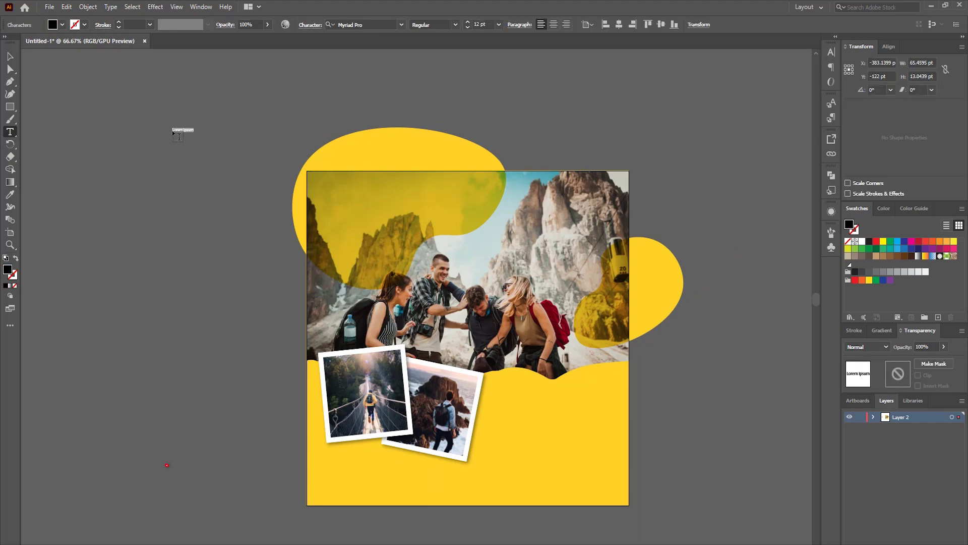
type("EXPLORE")
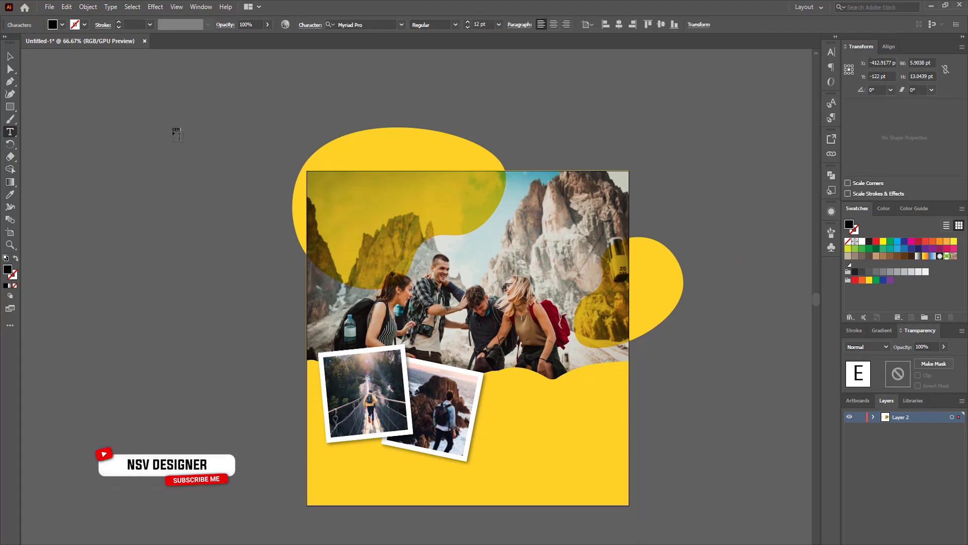
left_click(9, 56)
left_click_drag(180, 129, 178, 136)
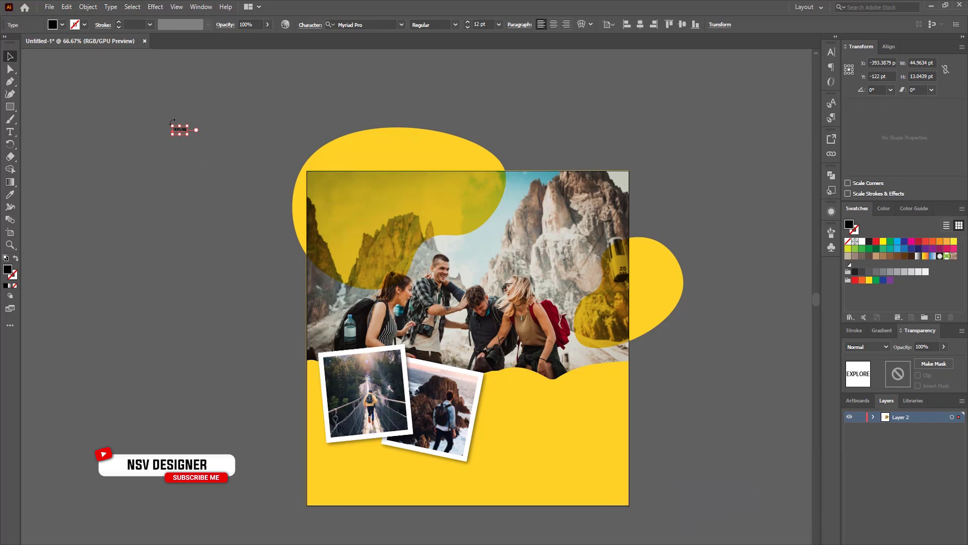
left_click_drag(190, 135, 248, 150)
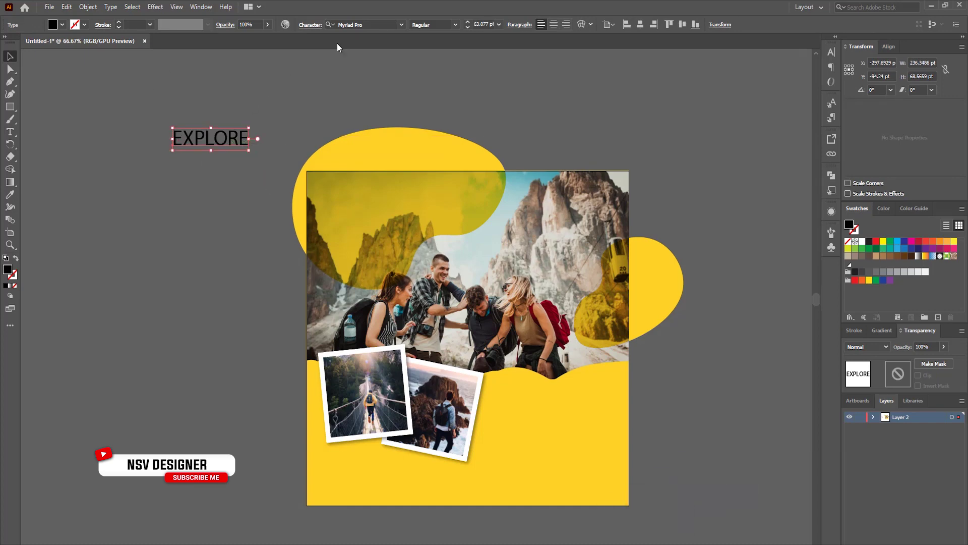
- Set EXPLORE in Evogria with a white fill over the photo's top-left
left_click(369, 25)
type("Evo")
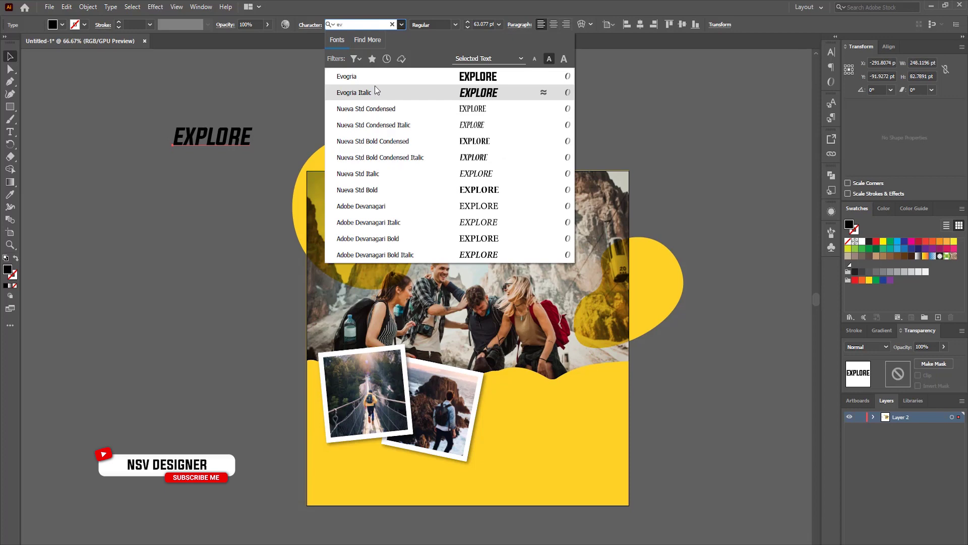
left_click(377, 77)
left_click_drag(241, 147, 395, 207)
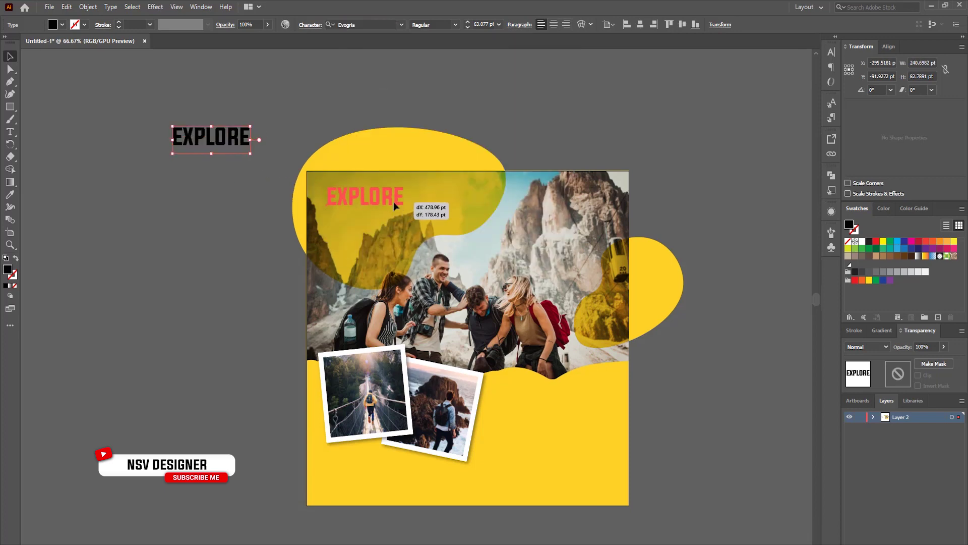
left_click(57, 25)
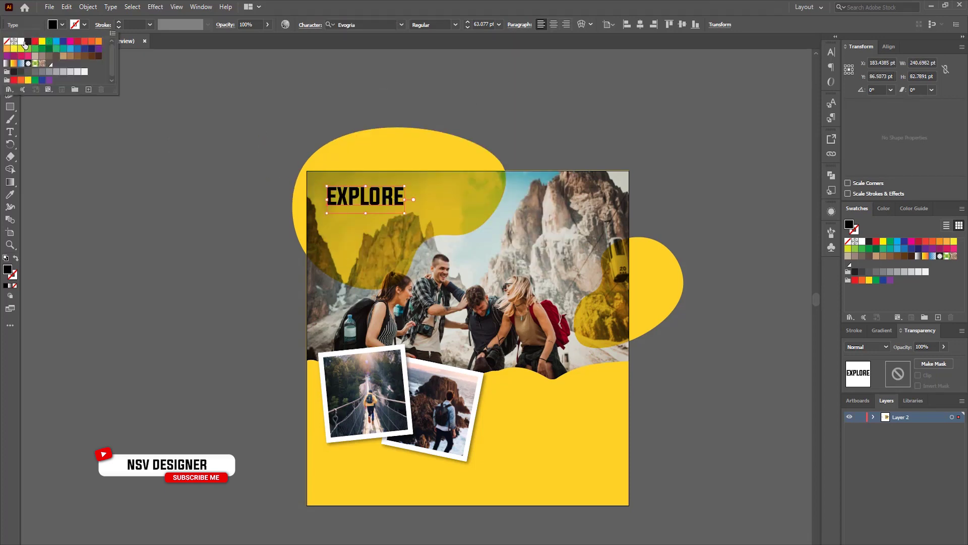
left_click(22, 41)
left_click_drag(397, 209, 402, 209)
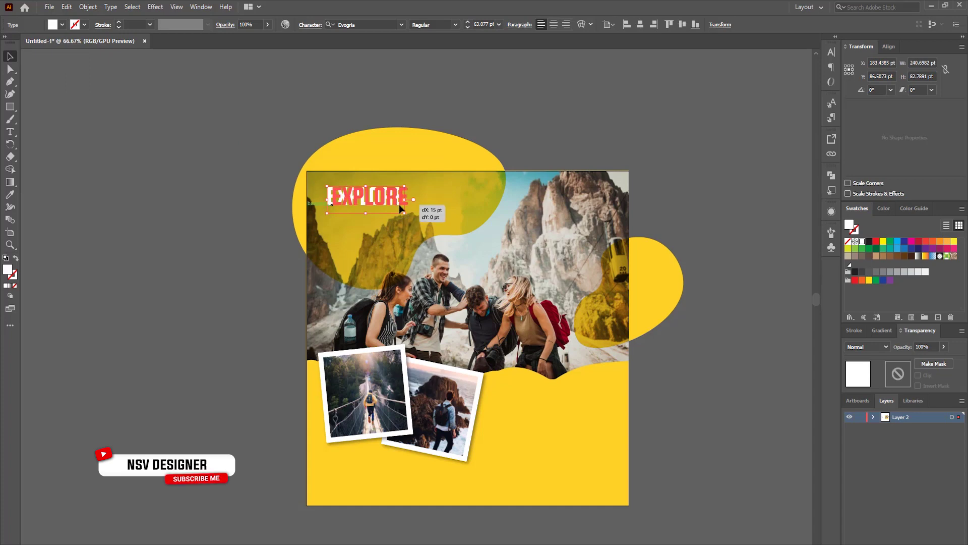
- Select the top-left yellow blob to change its blend mode
scroll(402, 208, "up", 2)
left_click(494, 223)
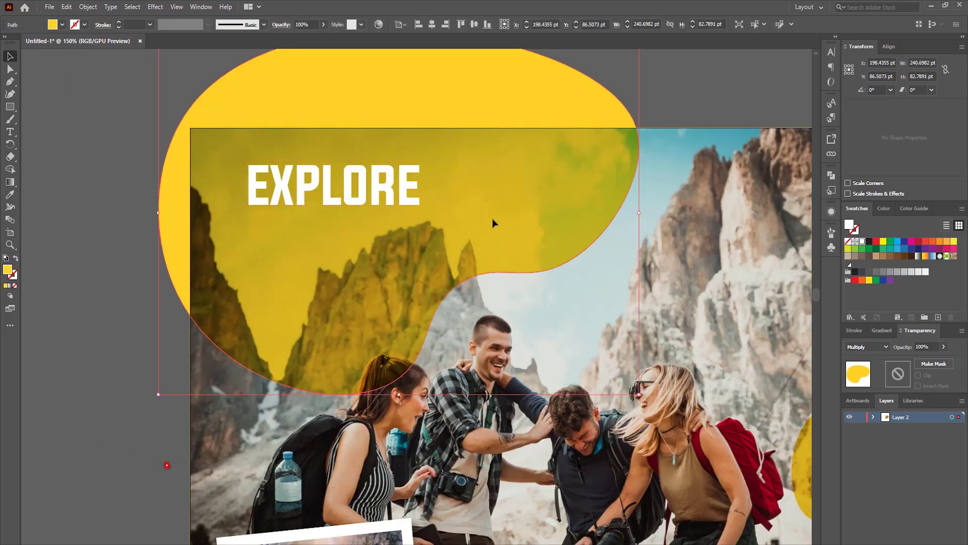
left_click(887, 347)
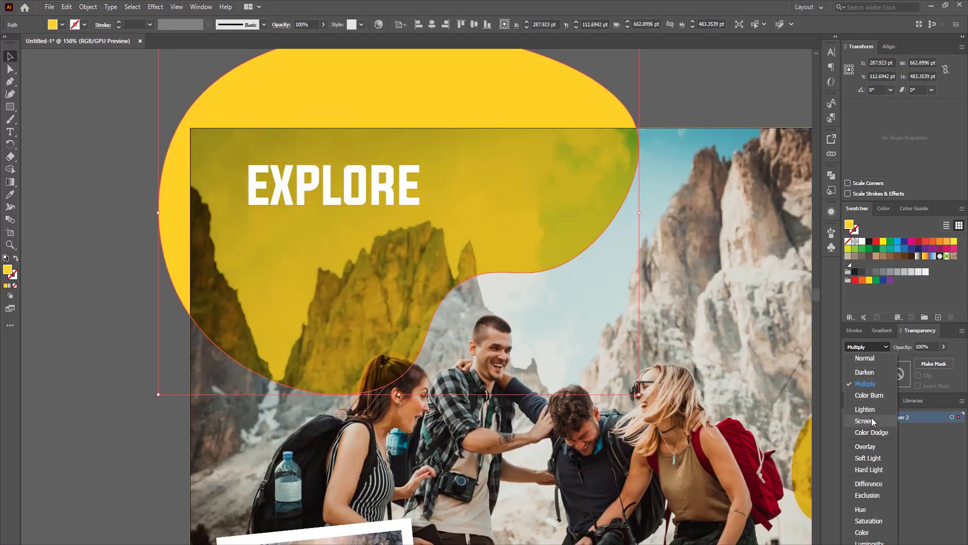
- Try Screen and Soft Light blending on the yellow blob, then return to Multiply
left_click(857, 421)
left_click(882, 348)
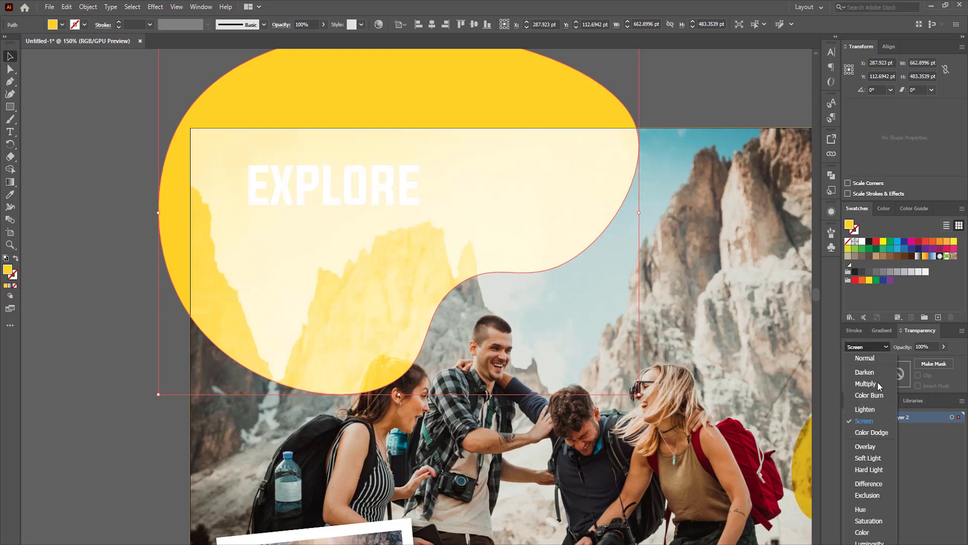
left_click(880, 457)
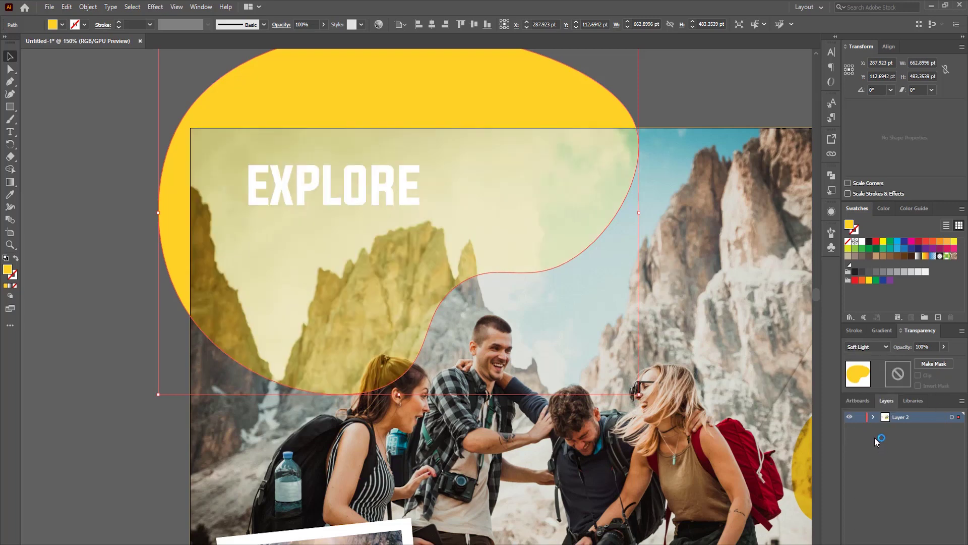
left_click(858, 348)
left_click(864, 386)
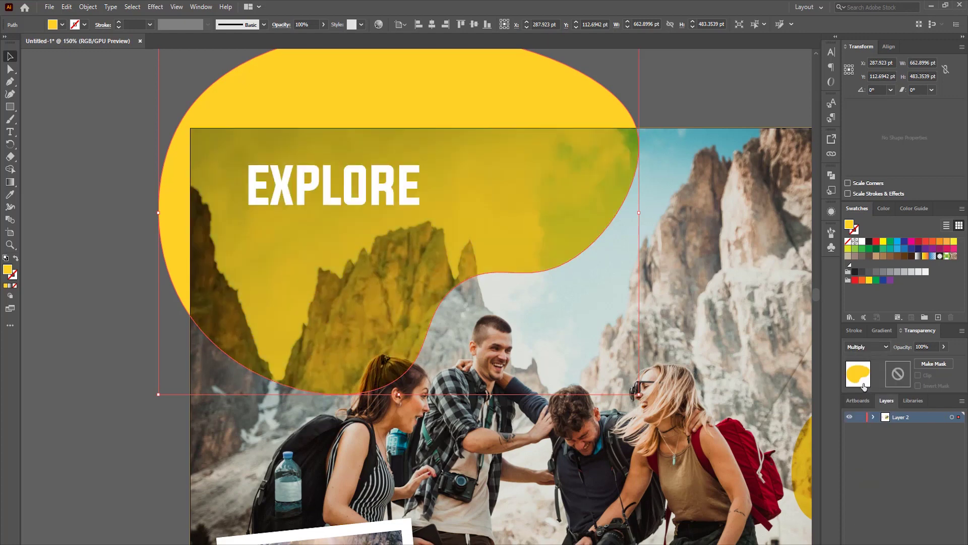
- Adjust the blob's opacity, deselect it, and fit the artboard in the window
left_click(944, 346)
mouse_move(937, 359)
left_mouse_down()
mouse_move(923, 361)
mouse_move(949, 360)
left_mouse_up()
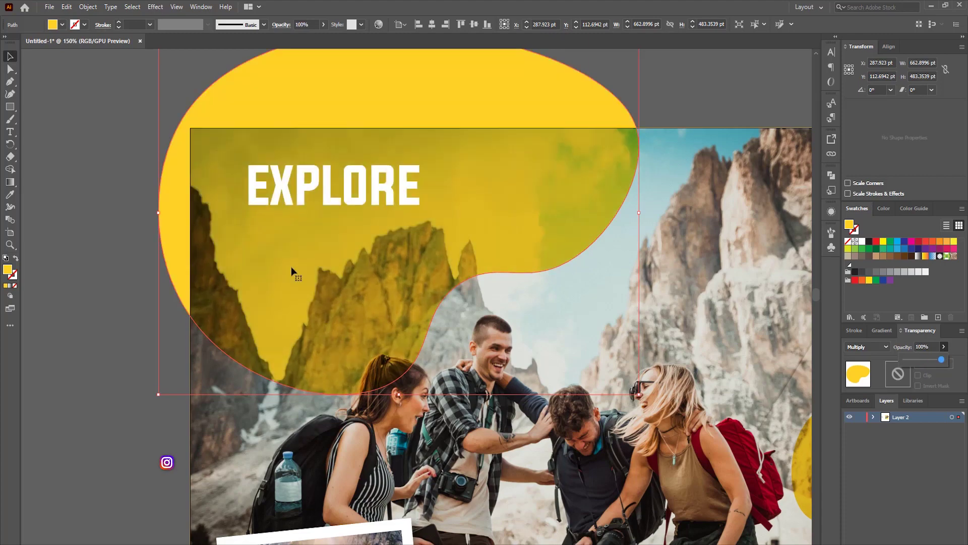
left_click(130, 252)
key("ctrl+0")
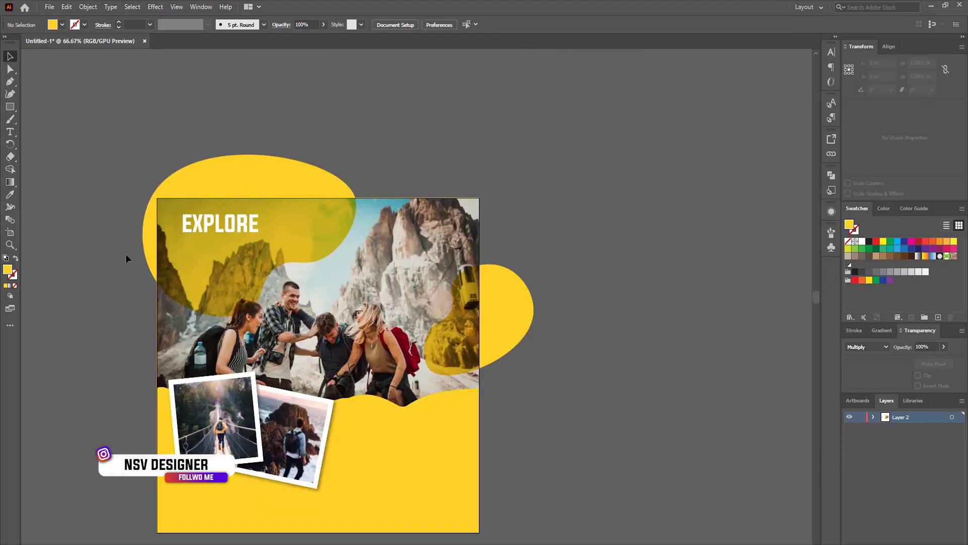
- Duplicate EXPLORE below, retype the copy as THE WORLD, and centre both lines
scroll(231, 235, "up", 2)
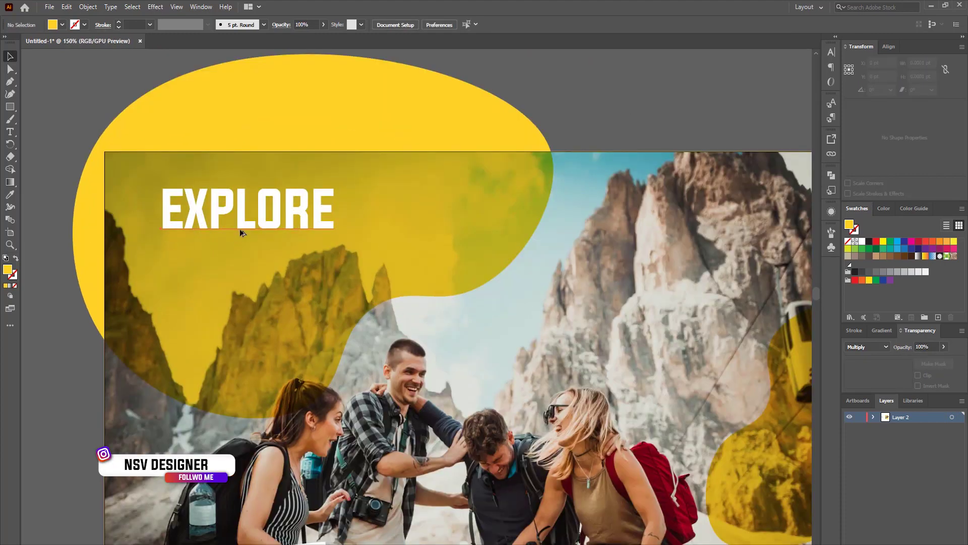
left_click_drag(241, 232, 243, 281)
double_click(243, 278)
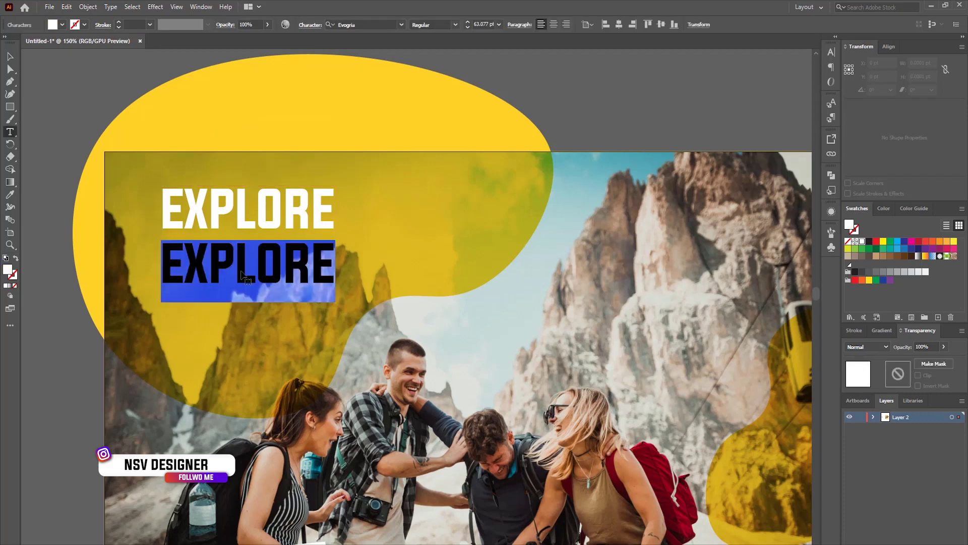
type("THE ")
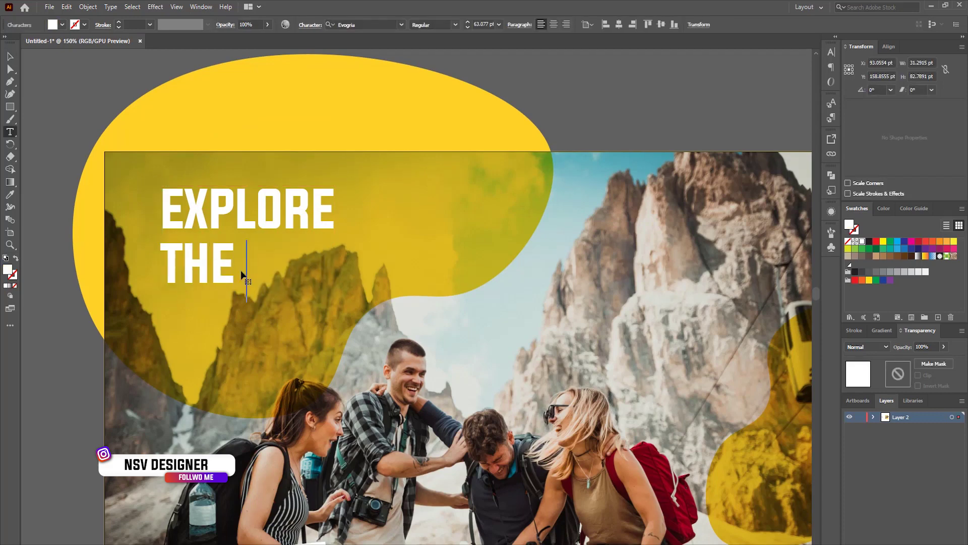
type("WORLD")
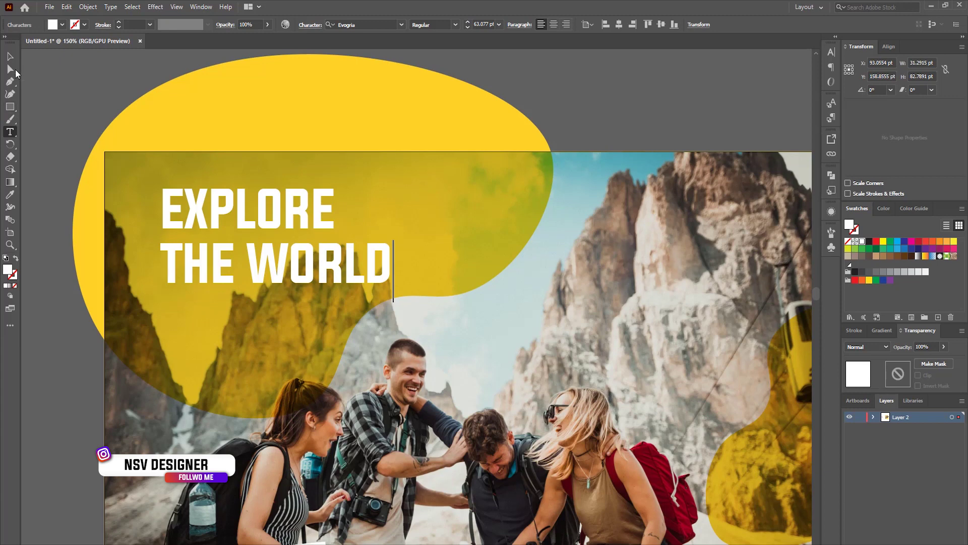
left_click(9, 58)
left_click(273, 212, "shift")
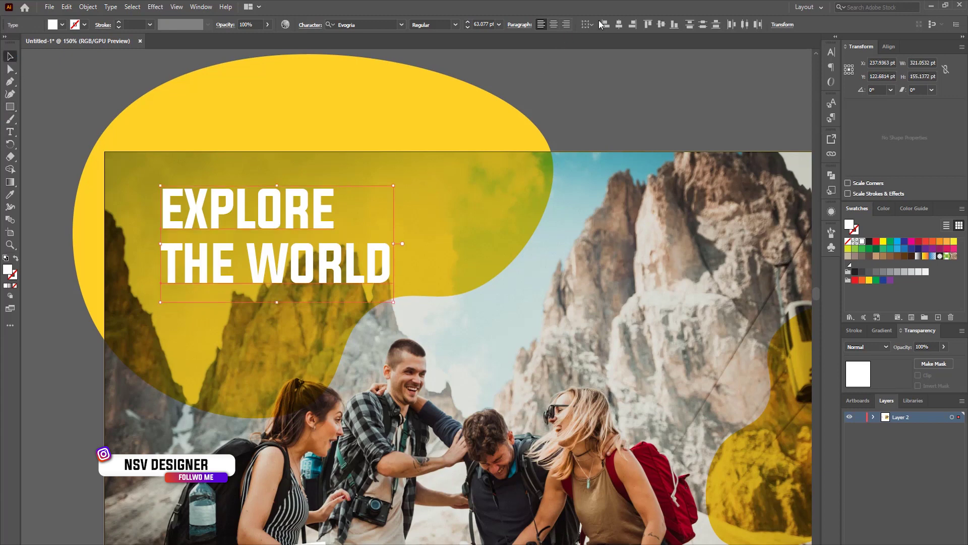
left_click(555, 24)
- Move and resize the two-line headline into the top-left blob
left_click_drag(227, 213, 325, 246)
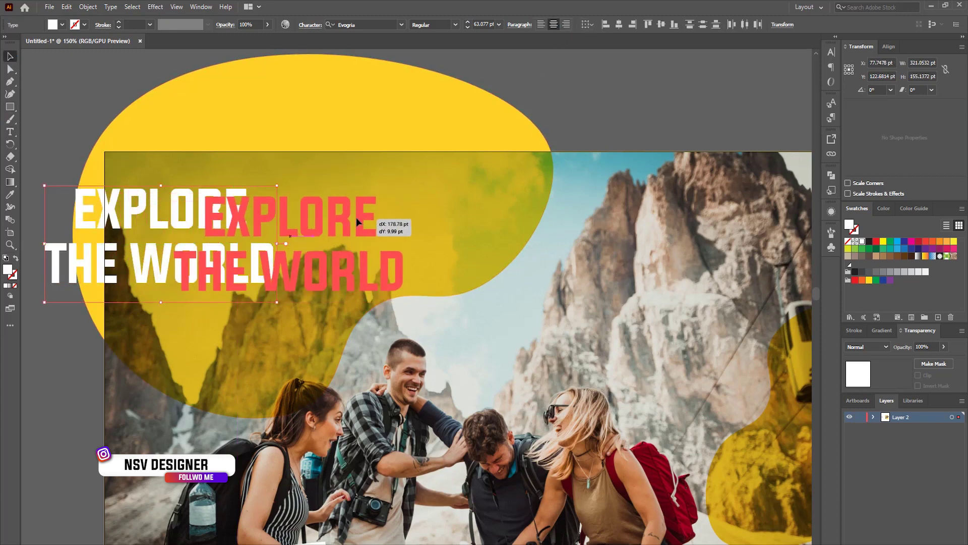
left_click_drag(325, 244, 340, 240)
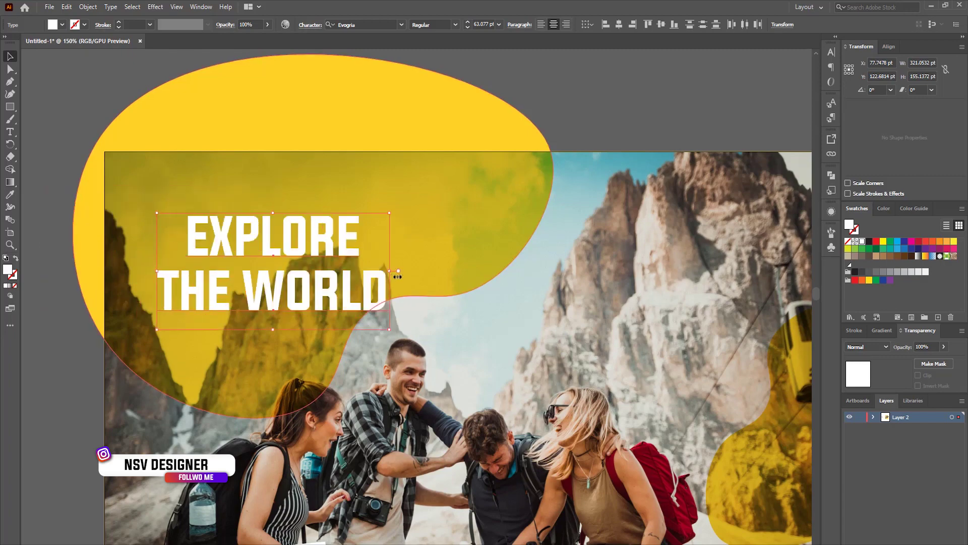
mouse_move(389, 326)
left_mouse_down()
mouse_move(360, 323)
mouse_move(335, 295)
mouse_move(339, 314)
left_mouse_up()
key("ctrl+0")
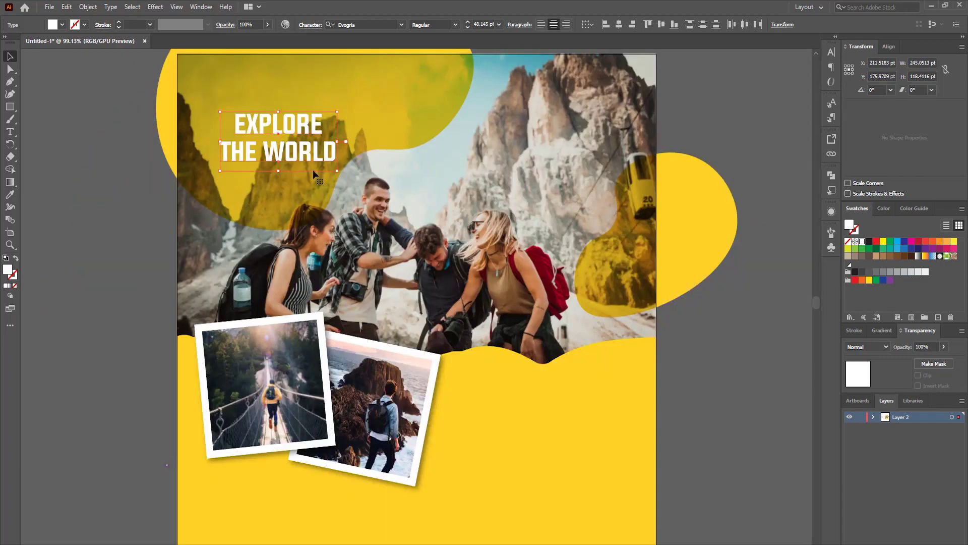
- Raise, slightly enlarge and nudge the headline within the blob, then pan left
mouse_move(313, 169)
left_mouse_down()
mouse_move(316, 151)
mouse_move(353, 157)
mouse_move(408, 130)
mouse_move(395, 131)
left_mouse_up()
left_click_drag(276, 150, 261, 154)
mouse_move(319, 144)
left_mouse_down()
mouse_move(277, 157)
mouse_move(310, 142)
left_mouse_up()
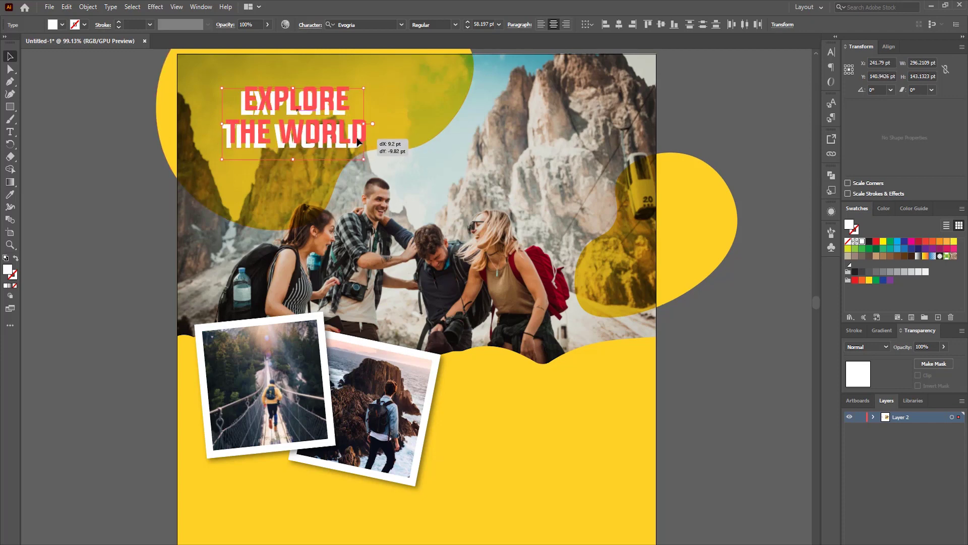
left_click_drag(353, 146, 357, 139)
left_click(730, 140)
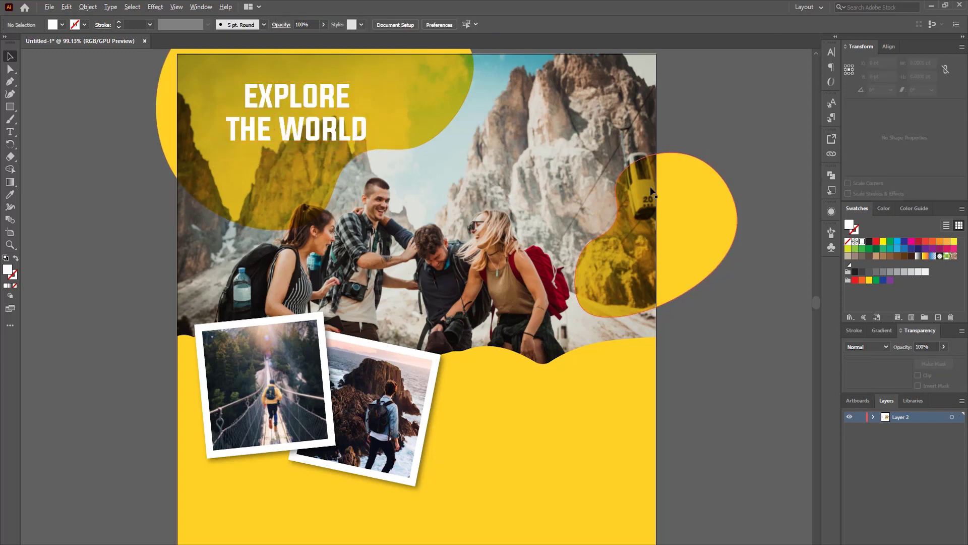
scroll(652, 192, "down", 3)
left_click_drag(604, 199, 569, 202)
- Draw an artboard-sized rectangle and clip the whole collage to it as a clipping mask
left_click(8, 109)
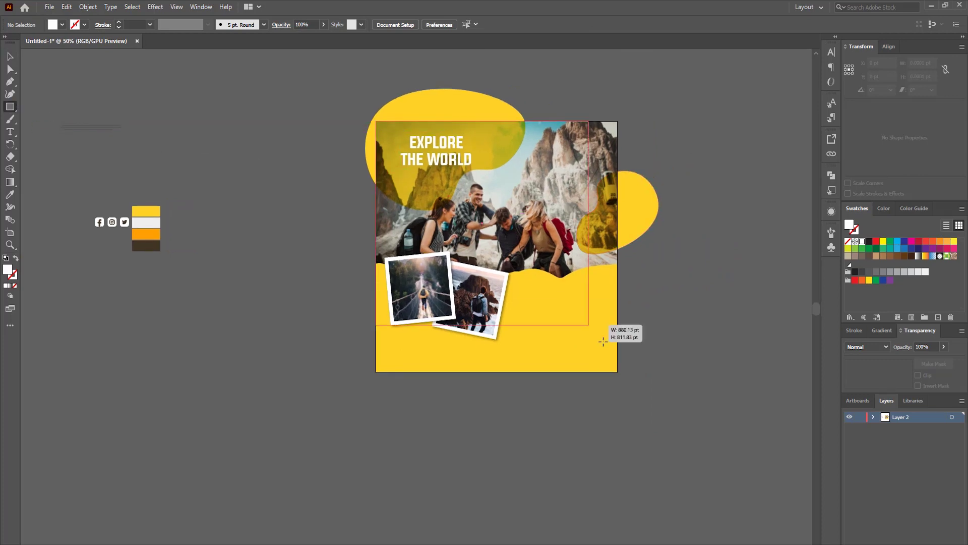
left_click_drag(375, 121, 617, 372)
left_click(9, 56)
left_click_drag(375, 123, 583, 346)
right_click(580, 311)
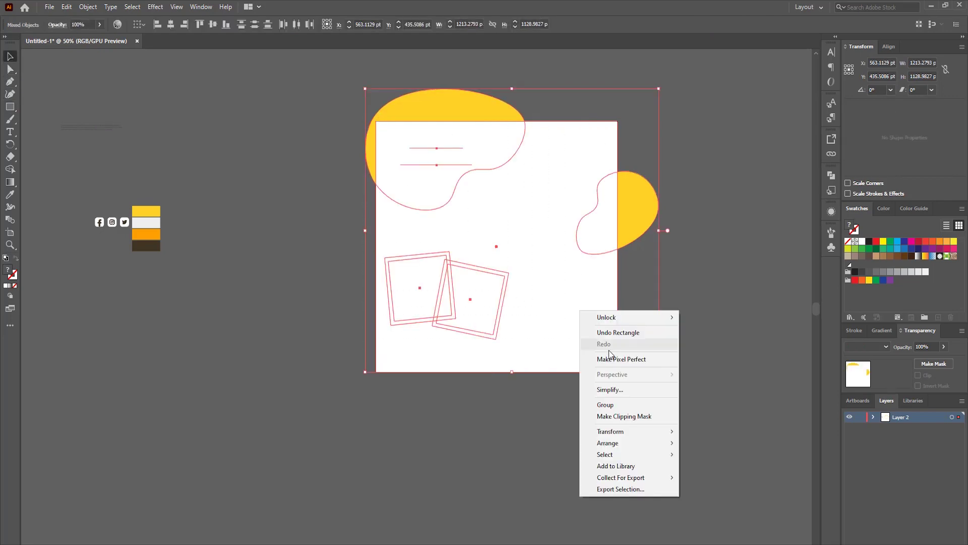
left_click(626, 416)
- Inside the clipped group, give the EXPLORE THE WORLD headline a drop shadow
scroll(578, 181, "up", 3)
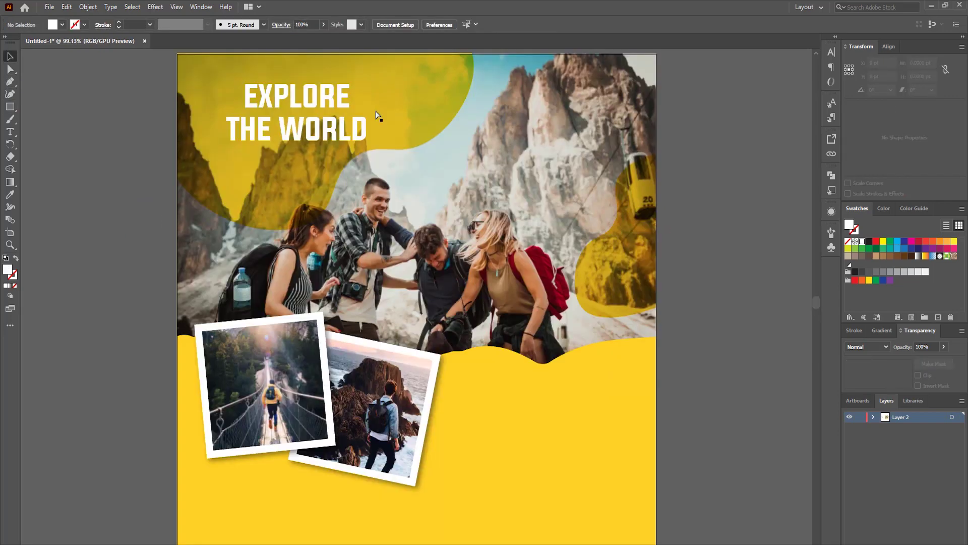
double_click(299, 127)
left_click(299, 128)
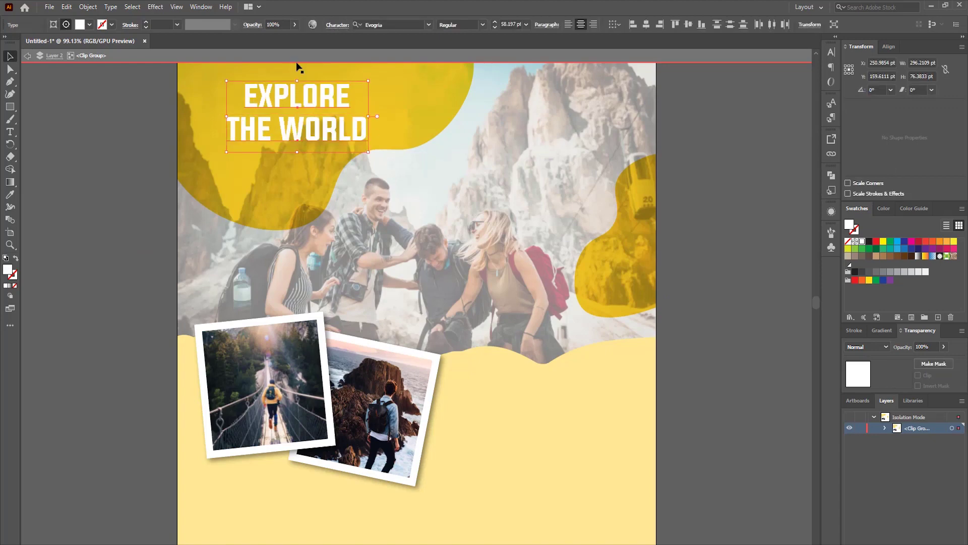
left_click(156, 7)
left_click(181, 18)
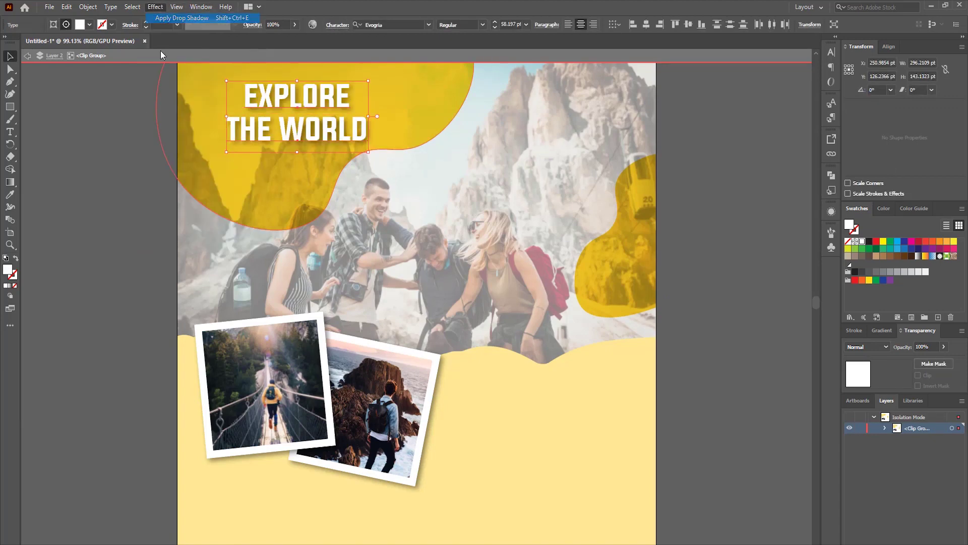
double_click(131, 150)
scroll(303, 251, "left", 2)
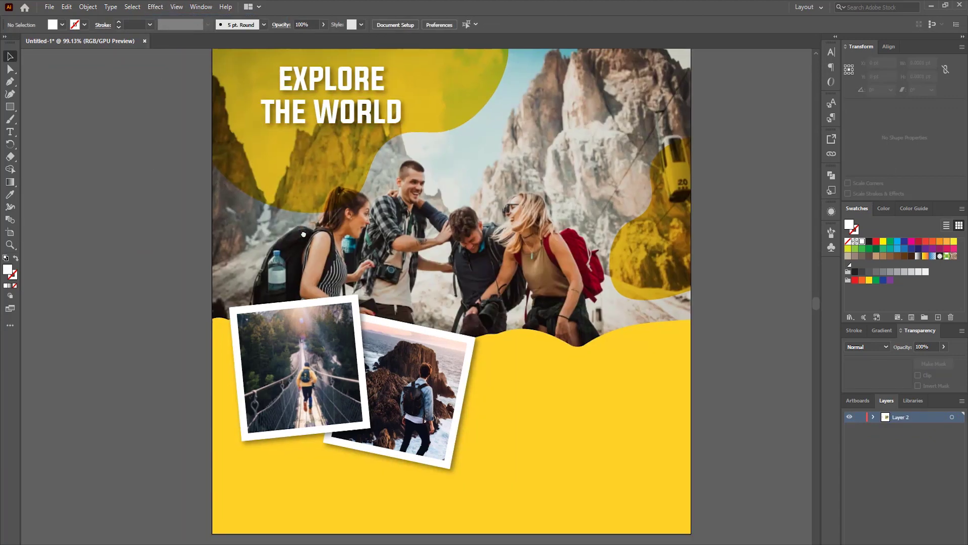
left_click_drag(531, 422, 533, 415)
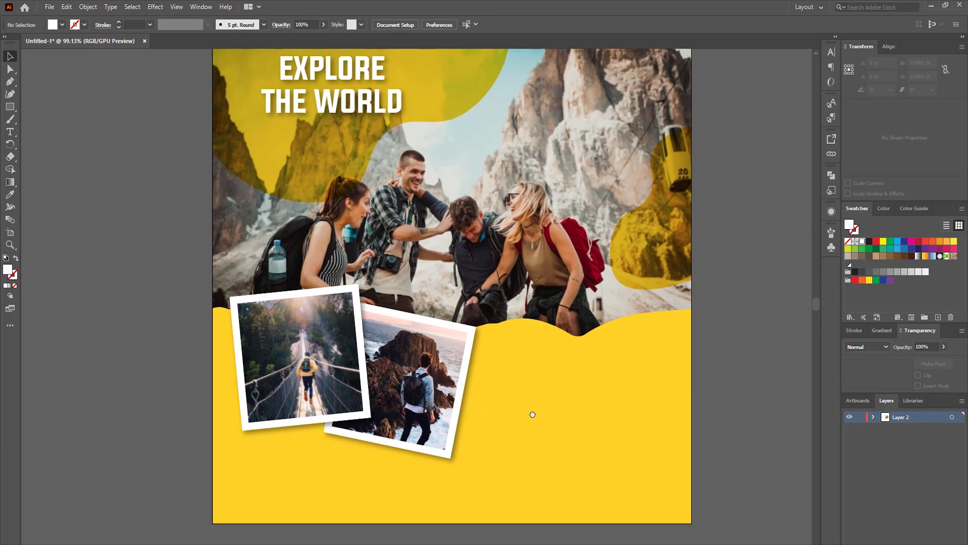
- Bring the Facebook, Instagram and Twitter icon group to front at the poster's bottom-left
scroll(183, 323, "left", 10)
scroll(389, 346, "left", 5)
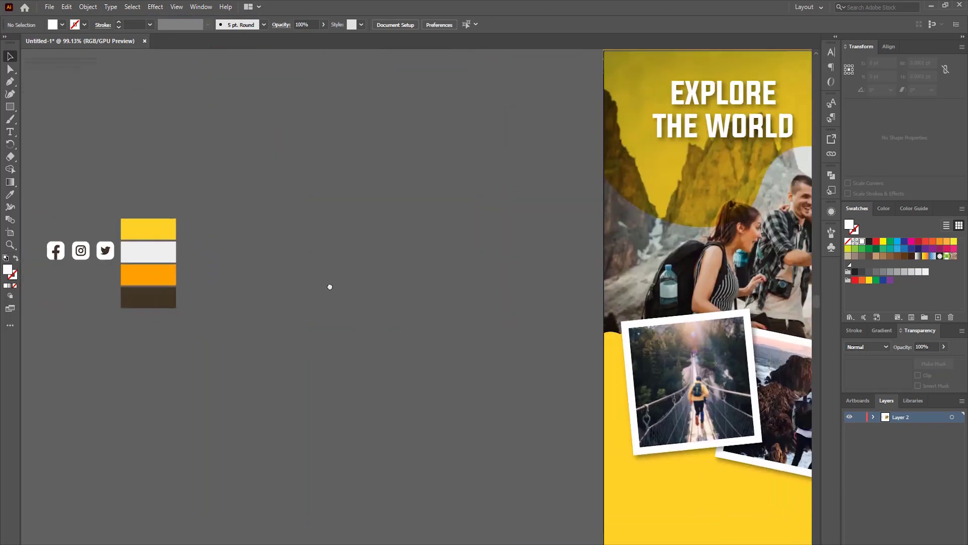
mouse_move(90, 249)
left_mouse_down()
mouse_move(707, 464)
mouse_move(367, 401)
left_mouse_up()
right_click(376, 386)
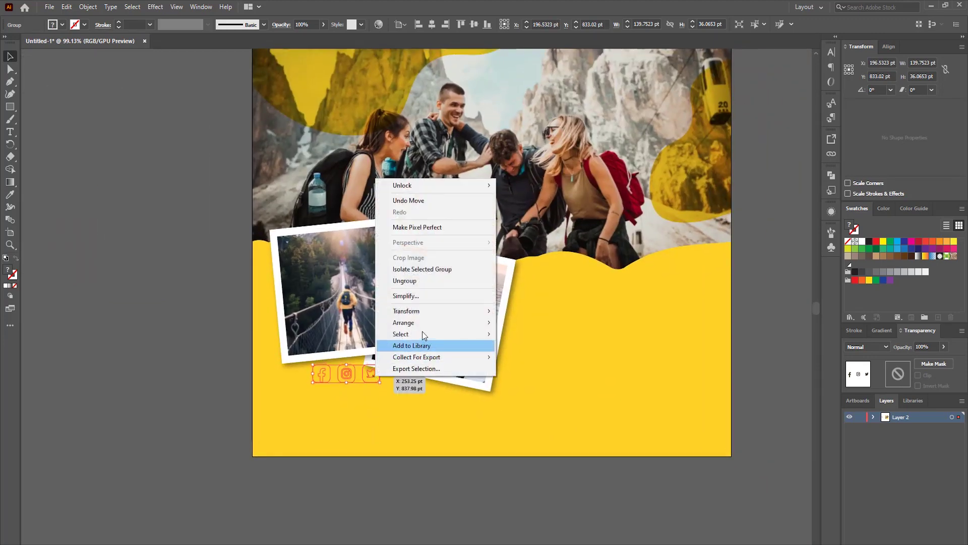
left_click(529, 322)
mouse_move(376, 379)
left_mouse_down()
mouse_move(351, 442)
mouse_move(350, 433)
left_mouse_up()
left_click(213, 377)
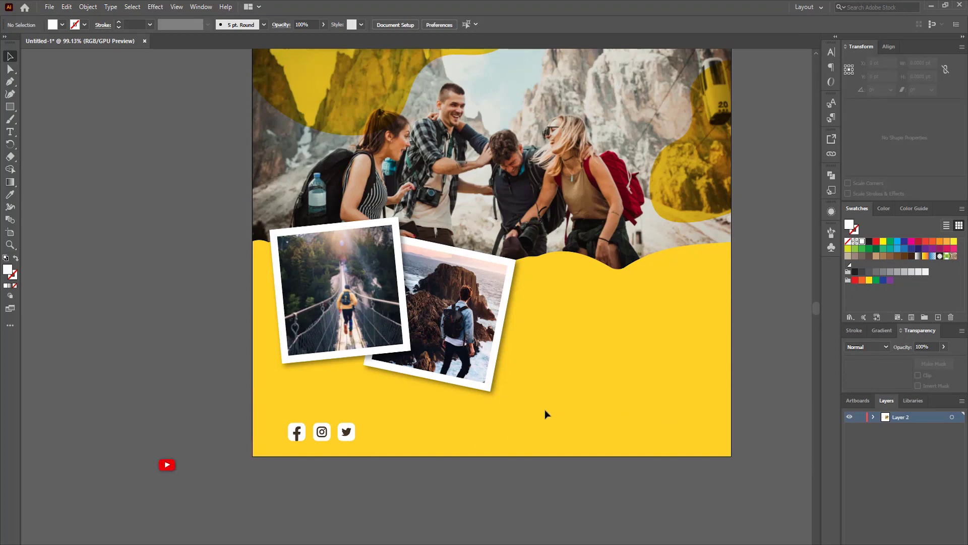
left_click(11, 131)
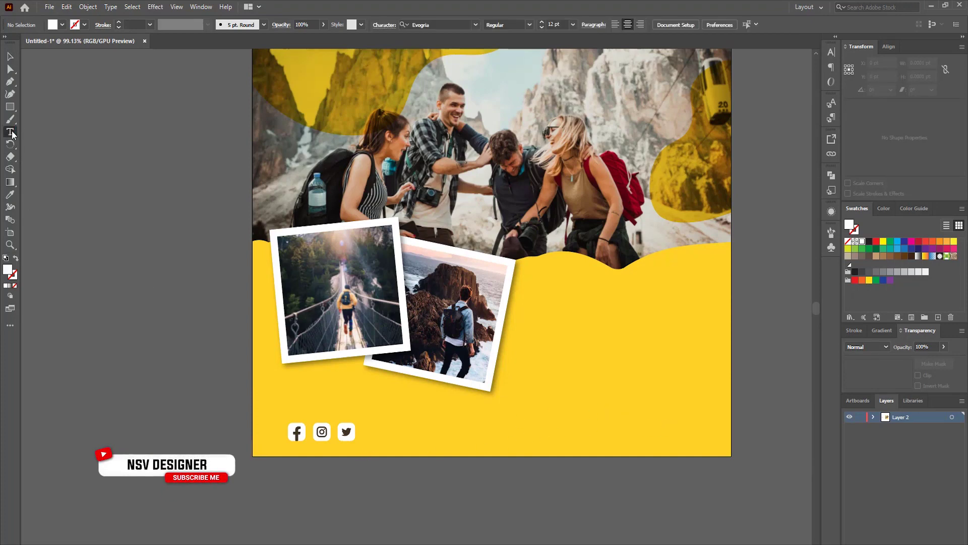
- Create a new text object and apply the Roboto font to it
left_click(67, 194)
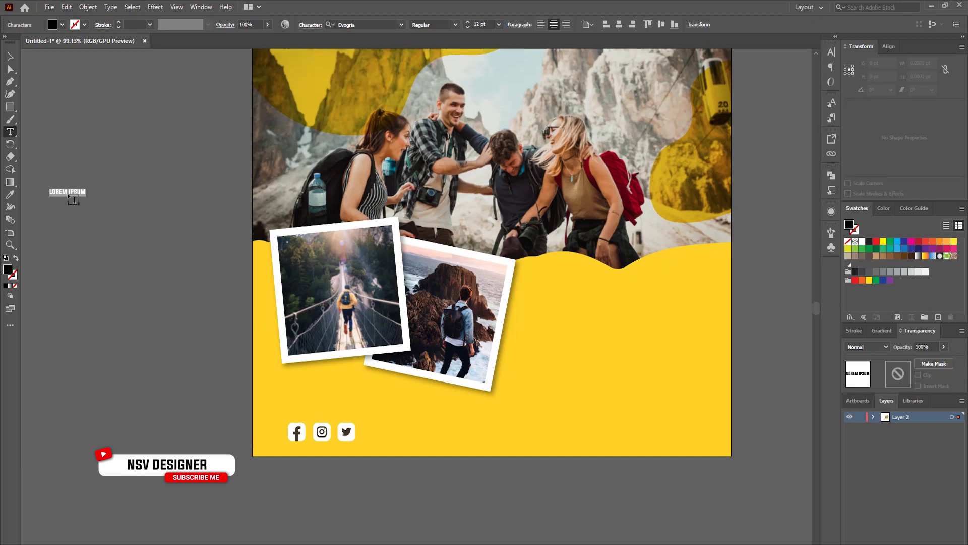
type("CONTACT")
left_click(12, 56)
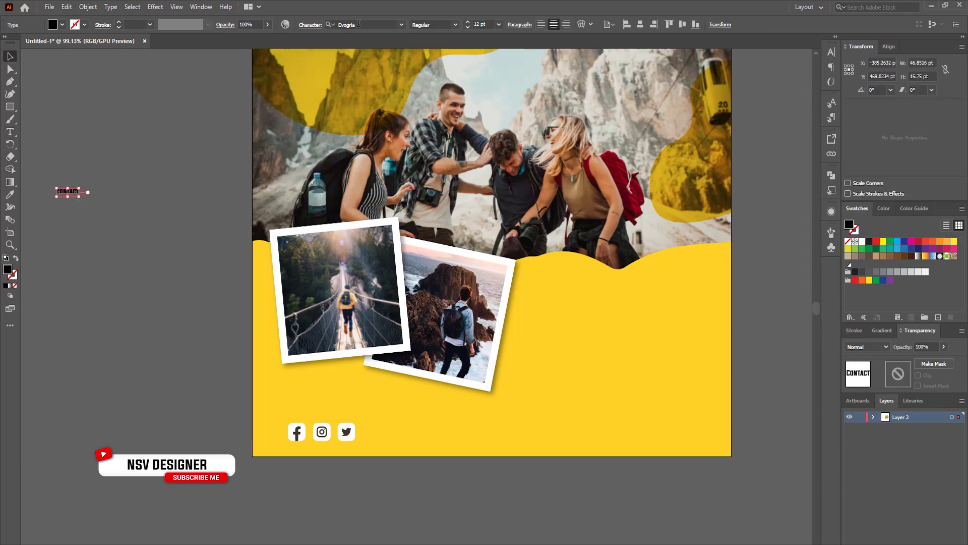
type("robo")
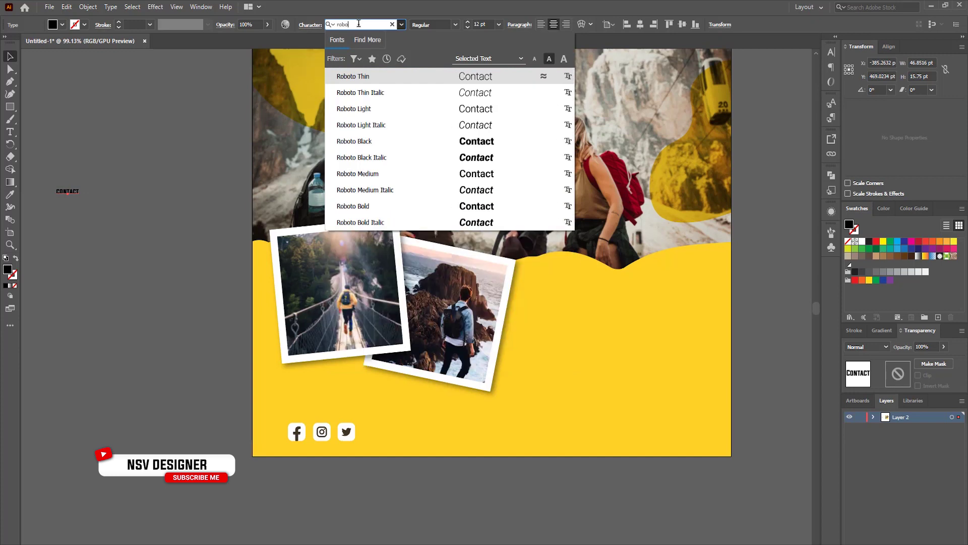
left_click(505, 141)
- Make the Contact text about 27 pt Roboto Medium at the lower-right corner
left_click_drag(80, 195, 631, 422)
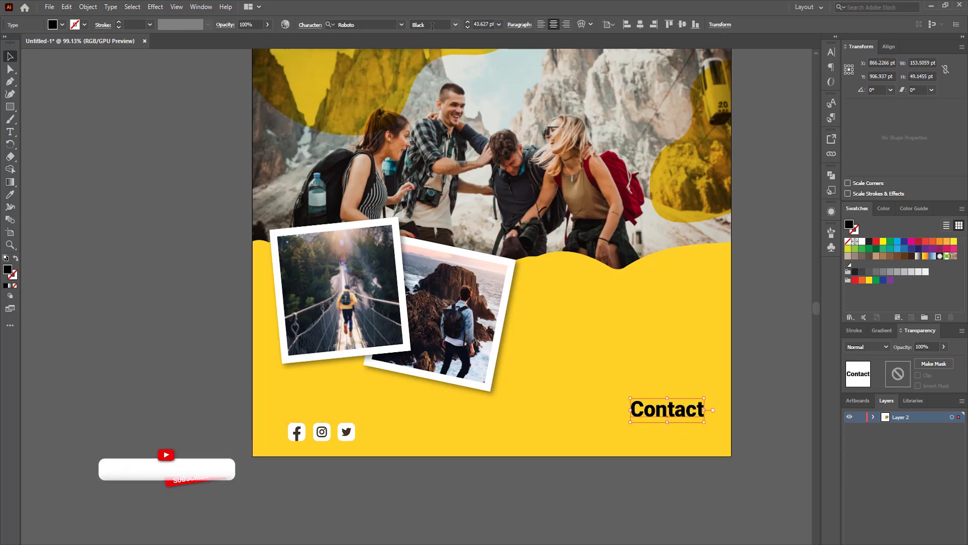
left_click(456, 28)
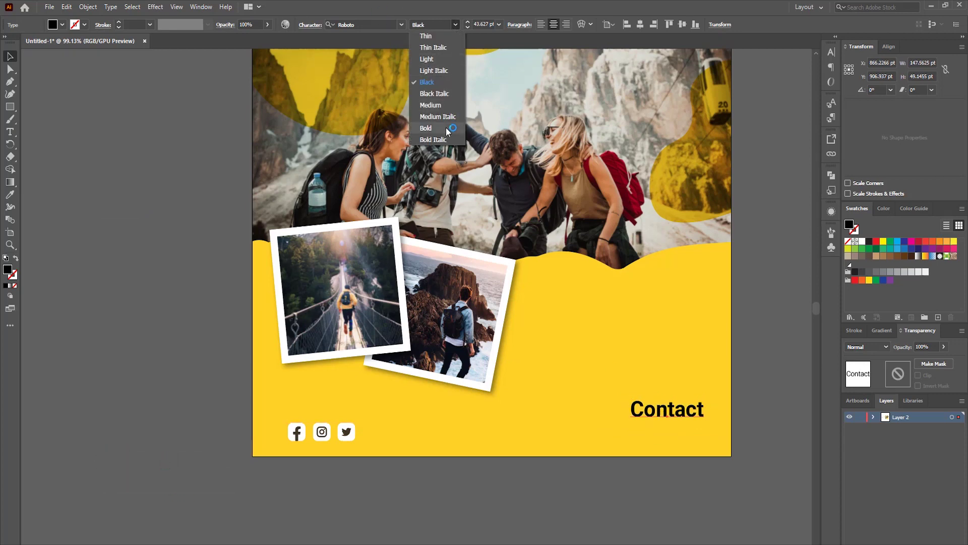
left_click(443, 106)
left_click_drag(703, 414, 676, 415)
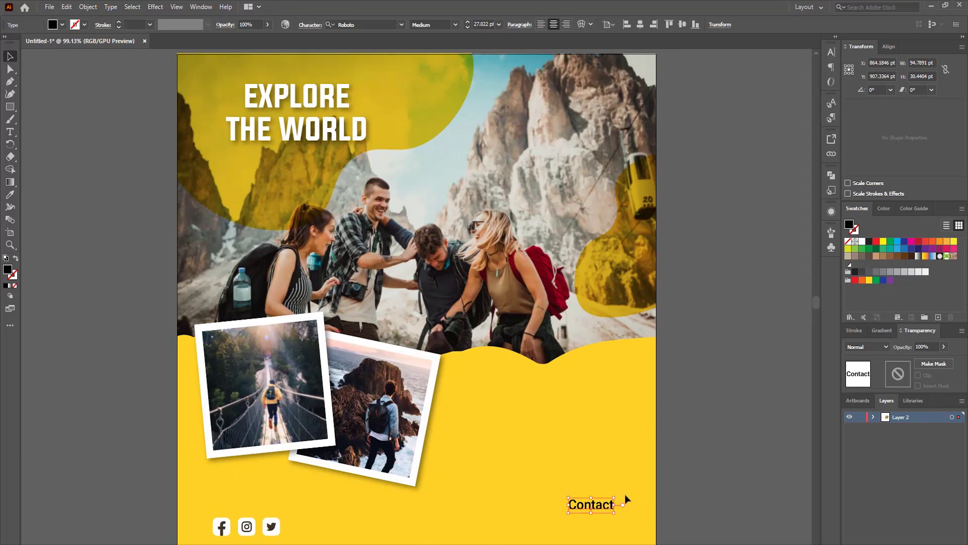
left_click_drag(615, 508, 605, 507)
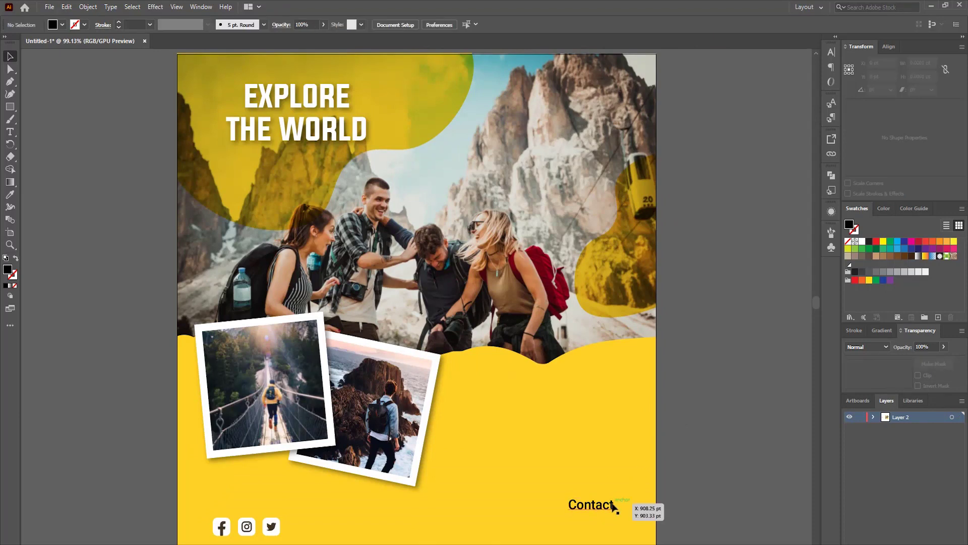
- Extend the heading to read 'Contact Us' and give it a white fill
double_click(597, 506)
key("ctrl+a")
key("Escape")
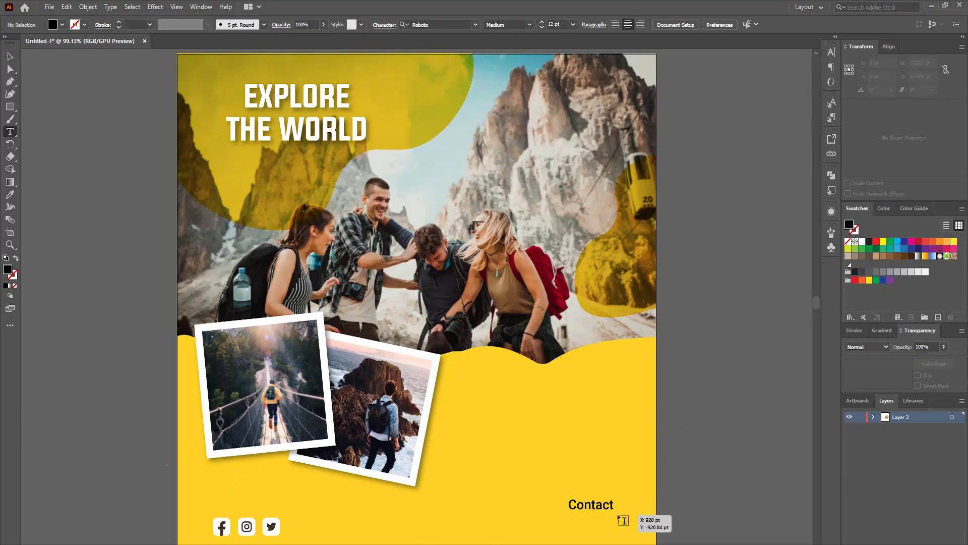
key("s")
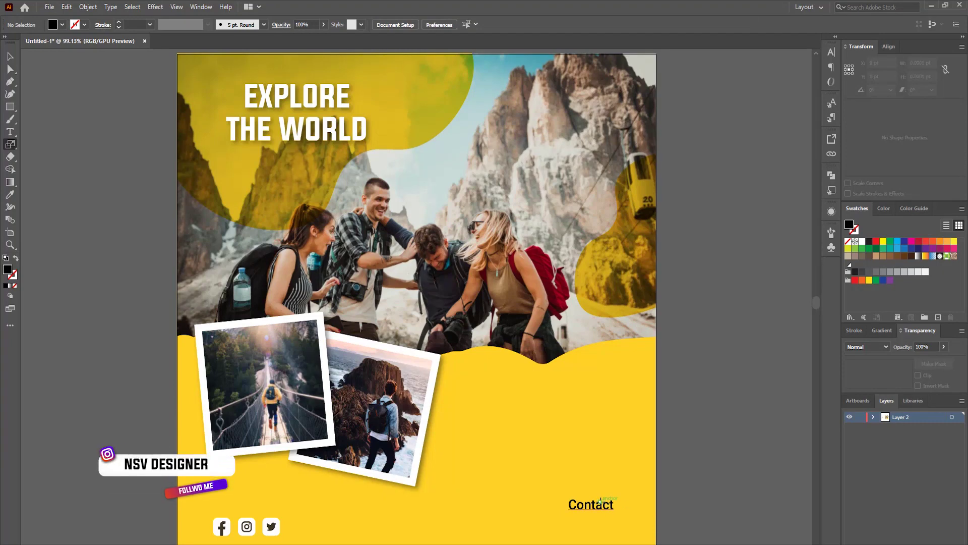
key("t")
left_click(619, 507)
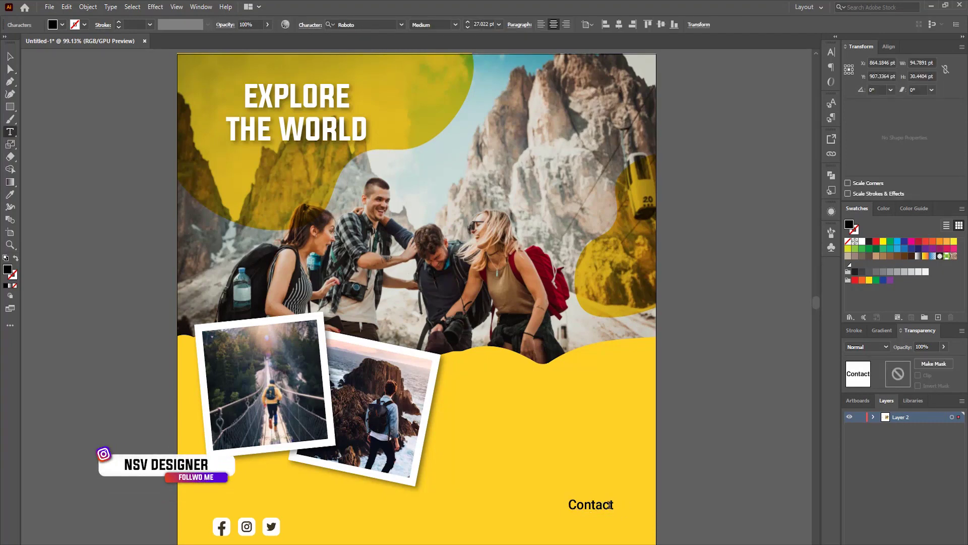
type(" Us")
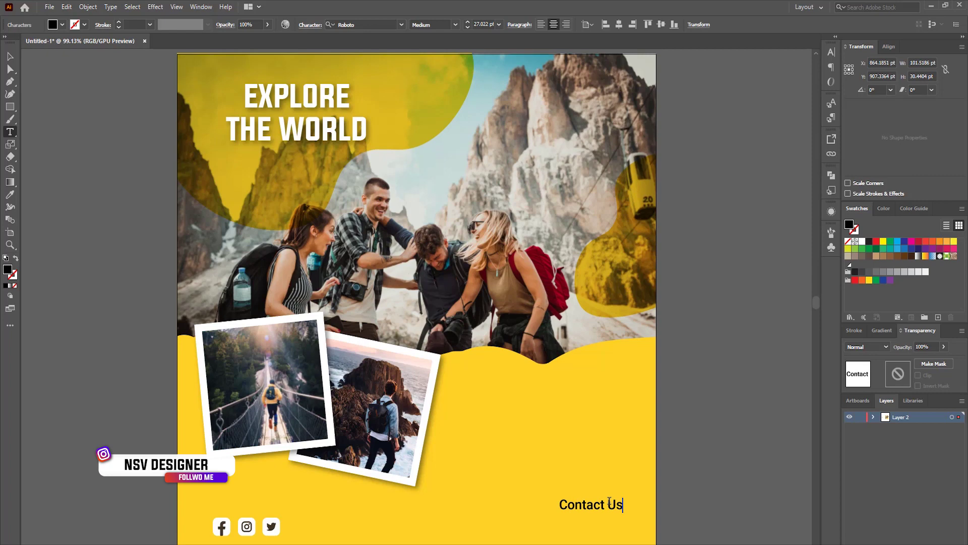
left_click(11, 55)
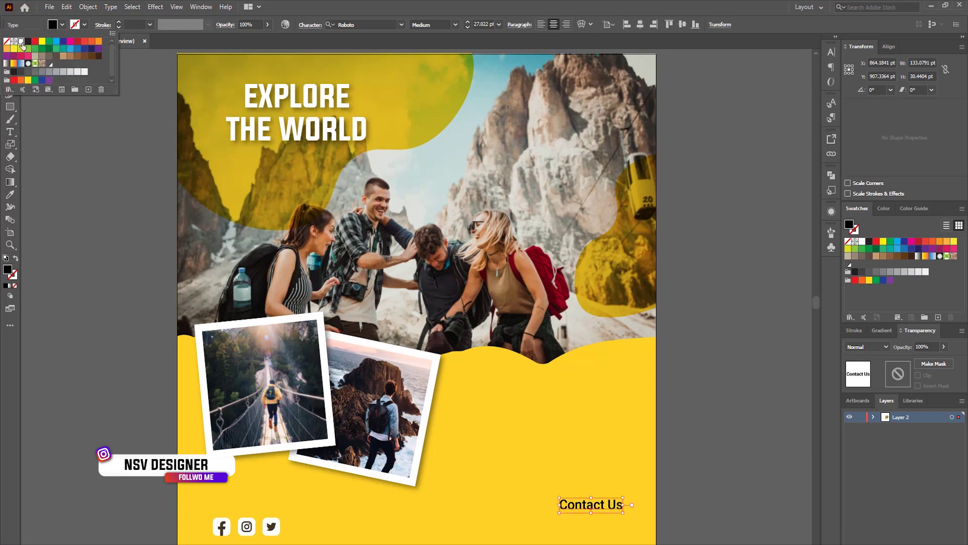
left_click(22, 40)
left_click(660, 477)
- Duplicate Contact Us below and replace the copy with the phone number
left_click_drag(622, 509, 633, 525)
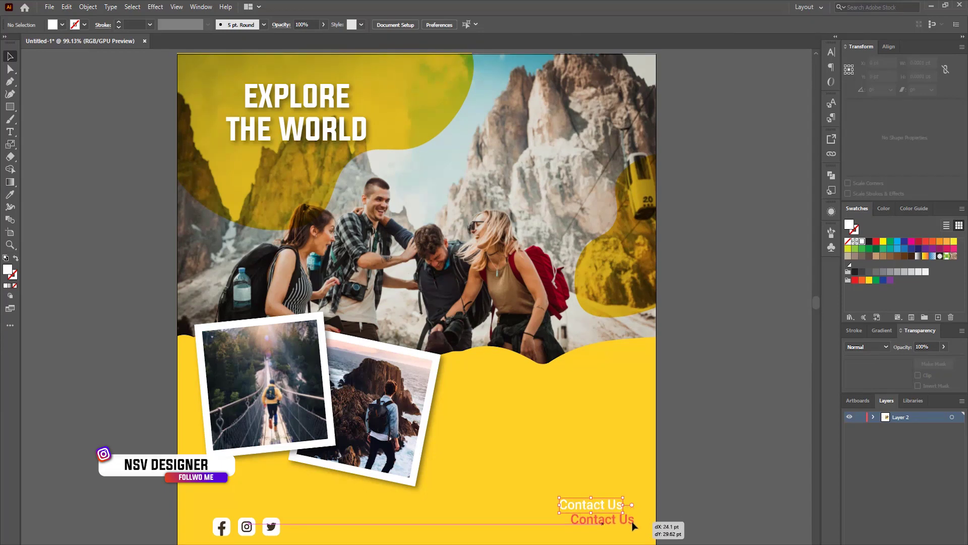
left_click_drag(633, 525, 631, 528)
key("ctrl+shift+a")
double_click(605, 527)
key("ctrl+a")
key("BackSpace")
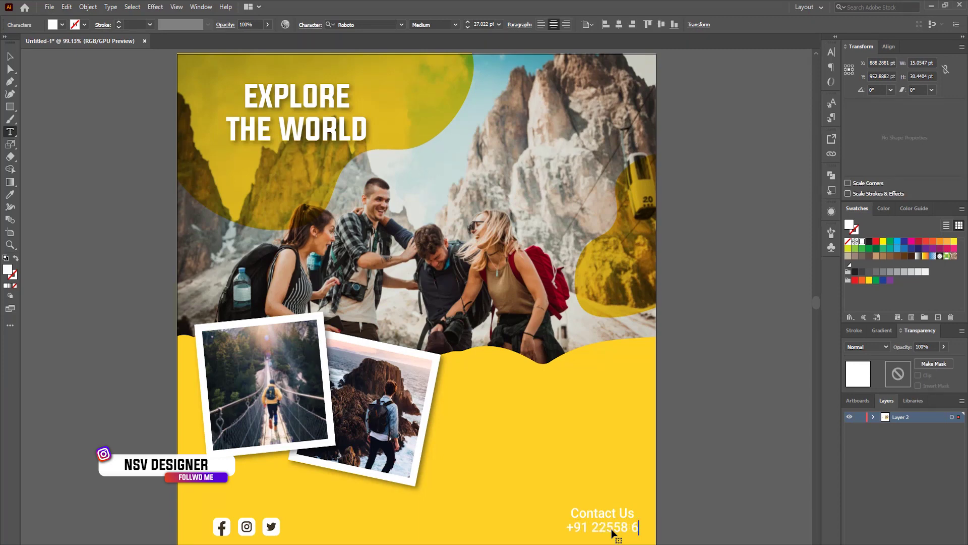
type("6221")
key("Escape")
- Select both contact lines and shift the block slightly left and lower
left_click(592, 513, "shift")
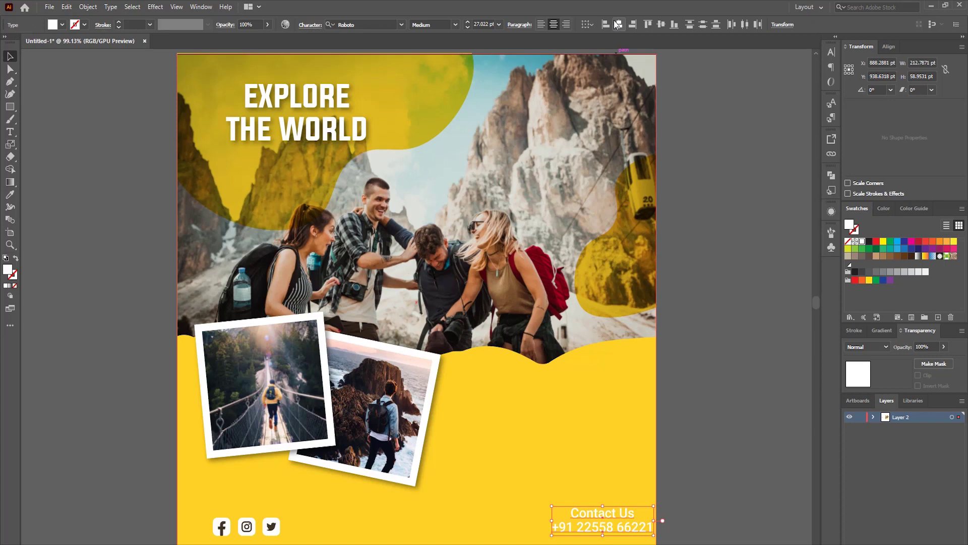
left_click_drag(610, 512, 604, 511)
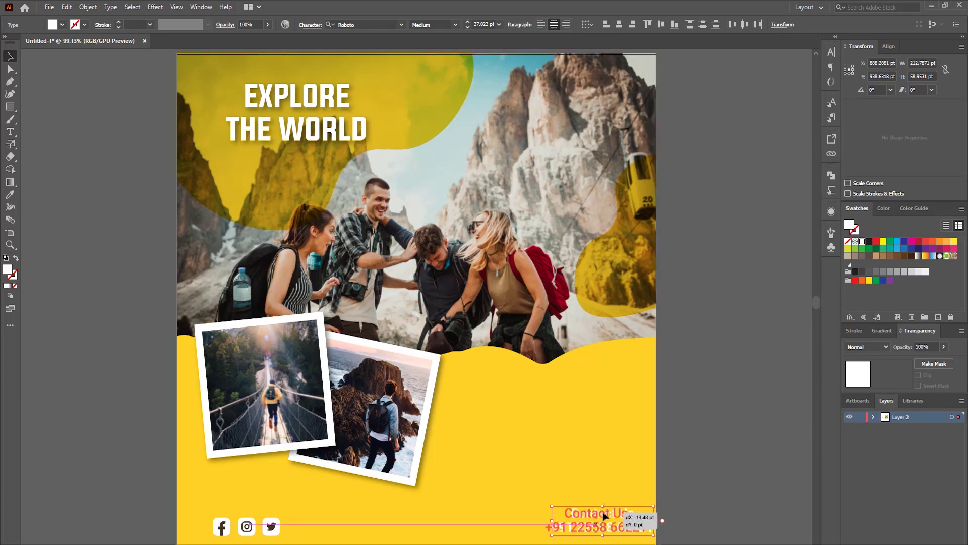
left_click_drag(604, 512, 597, 516)
key("ctrl+h")
left_click(631, 518)
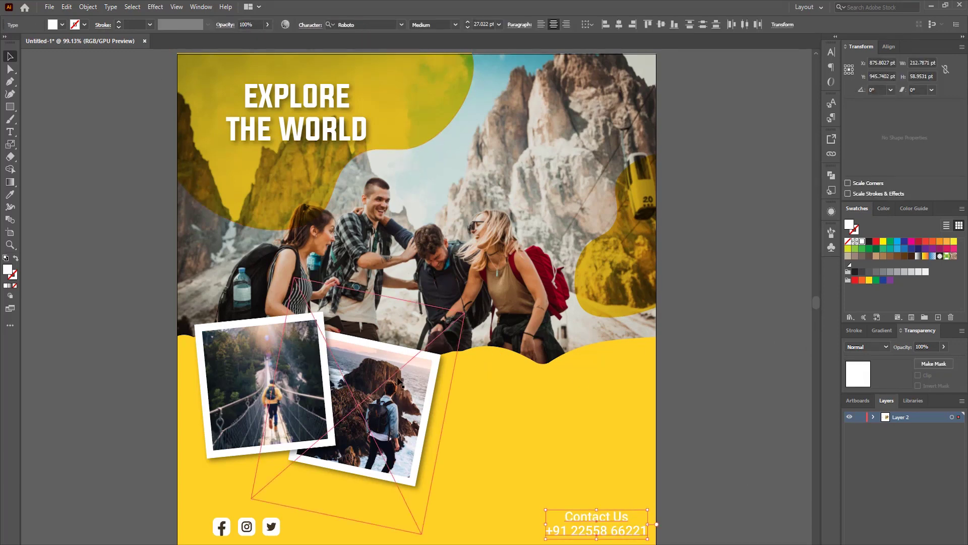
- Colour the contact block dark brown by sampling the reference swatch with the Eyedropper
left_click_drag(227, 328, 576, 389)
key("i")
left_click(73, 363)
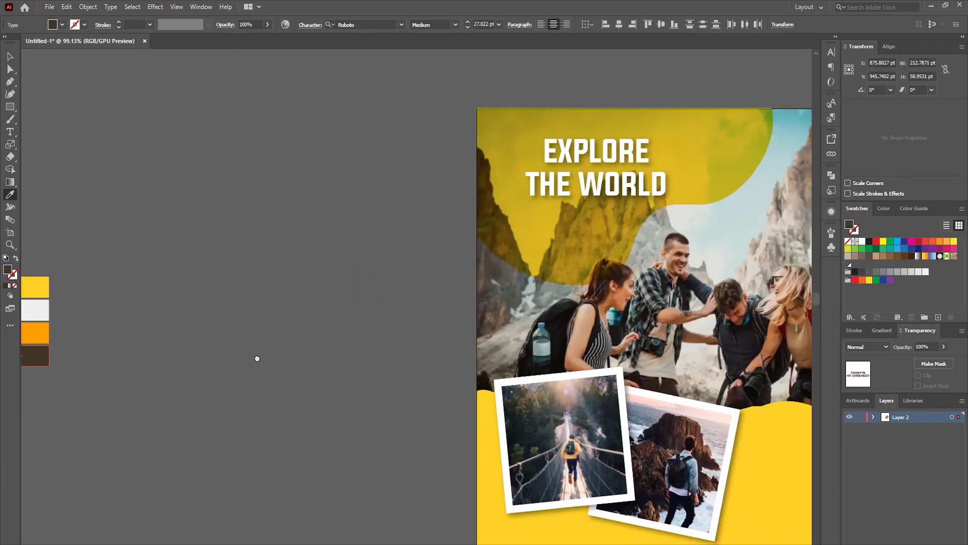
left_click_drag(528, 414, 197, 272)
left_click(11, 56)
left_click(149, 228)
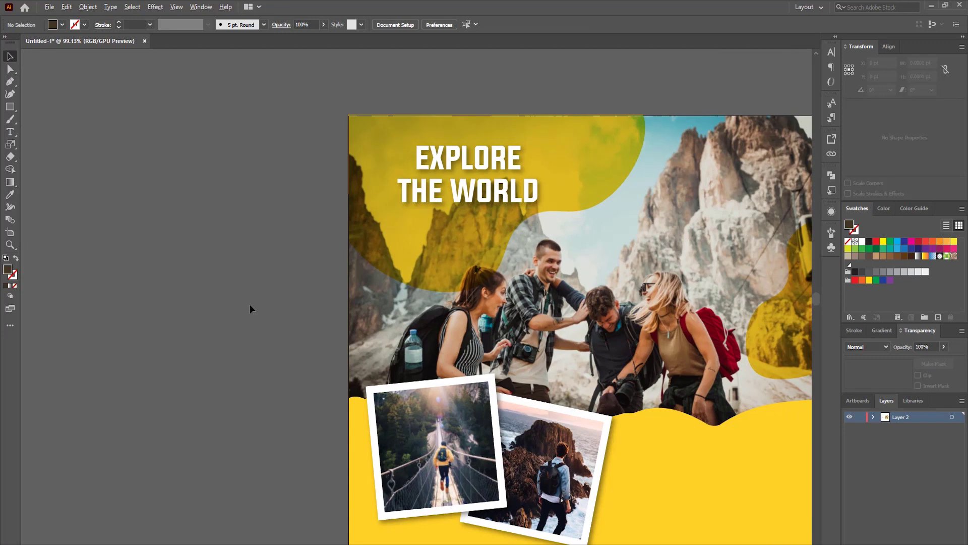
- Bring the lorem ipsum text object to front and move it onto the yellow area
scroll(250, 305, "down", 3)
left_click(85, 247)
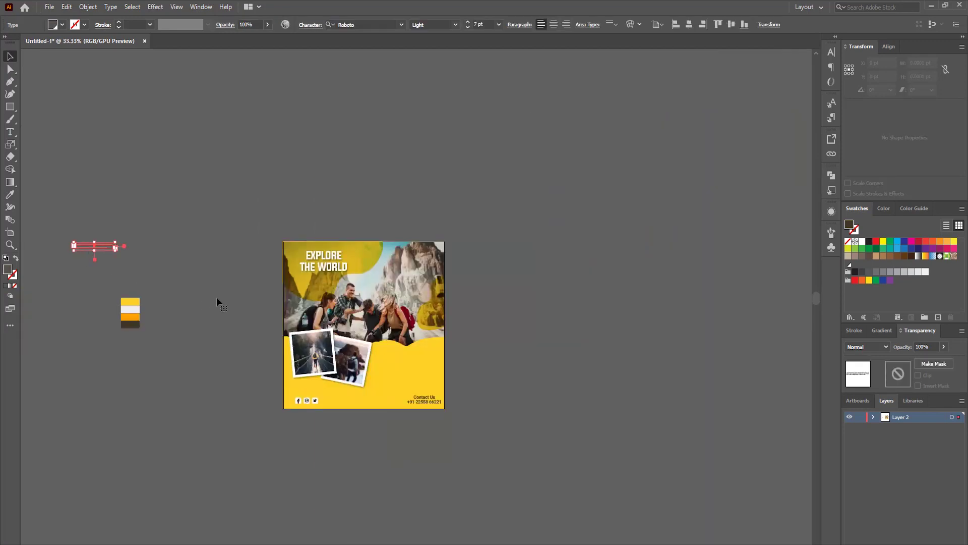
right_click(84, 246)
left_click(251, 425)
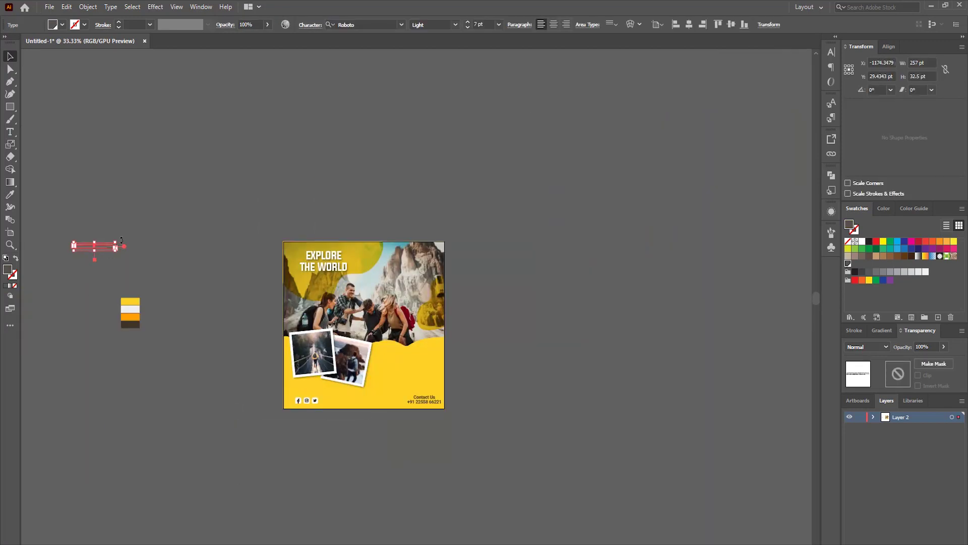
left_click_drag(99, 244, 409, 369)
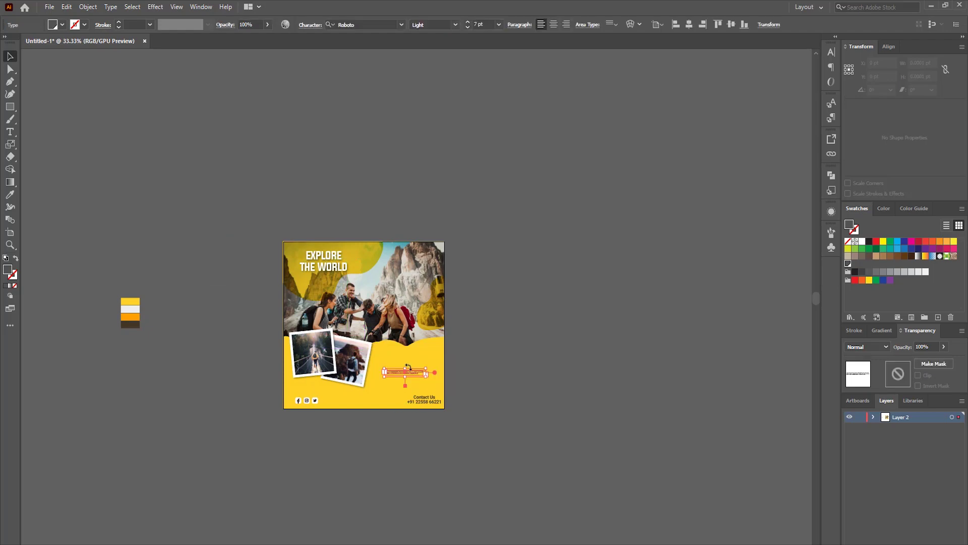
- Widen the lorem text box to 272 pt and duplicate it below as a second paragraph
scroll(409, 369, "up", 2)
scroll(410, 371, "up", 2)
scroll(408, 372, "up", 2)
left_click_drag(400, 392, 374, 390)
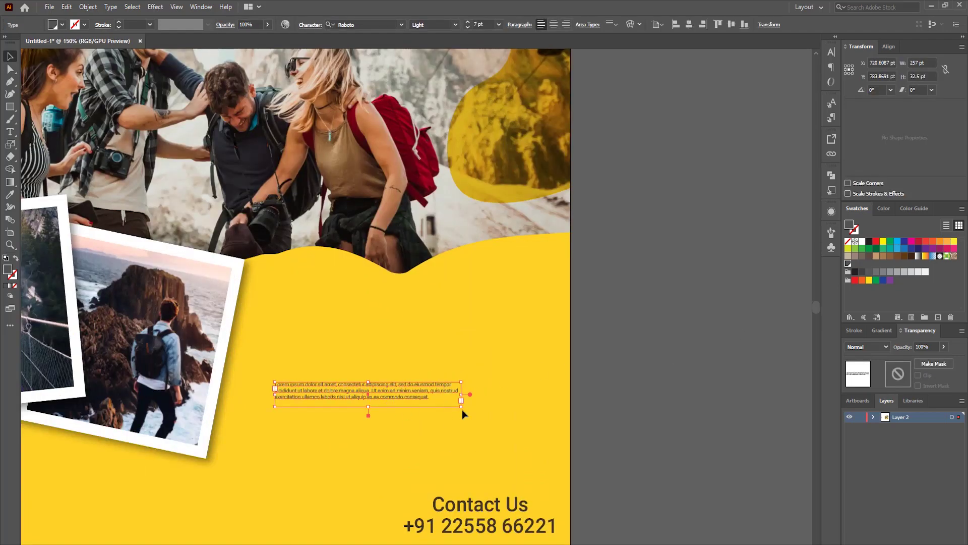
left_click_drag(462, 409, 472, 410)
left_click_drag(374, 392, 372, 420)
left_click(415, 396)
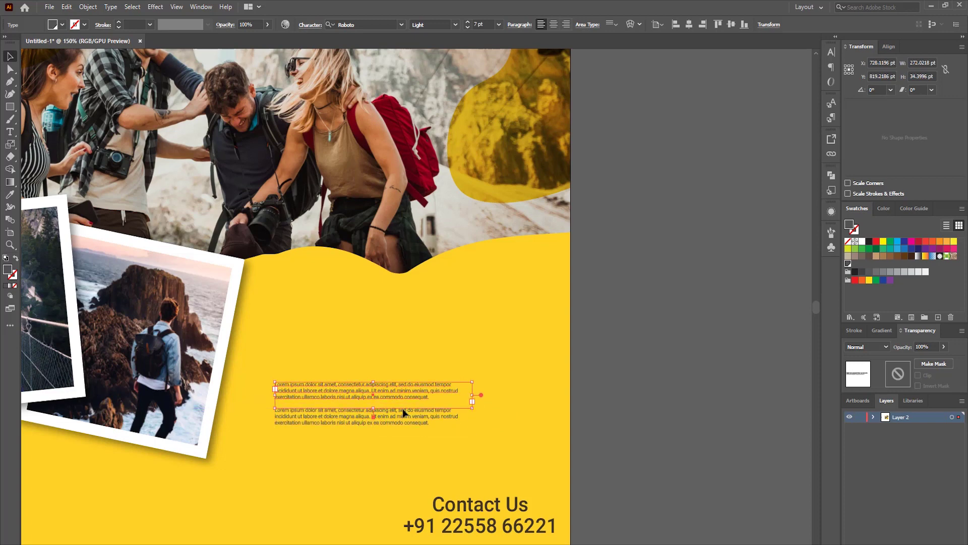
- Make both paragraphs black, shift them left, and fit the artboard in view
left_click(402, 411, "shift")
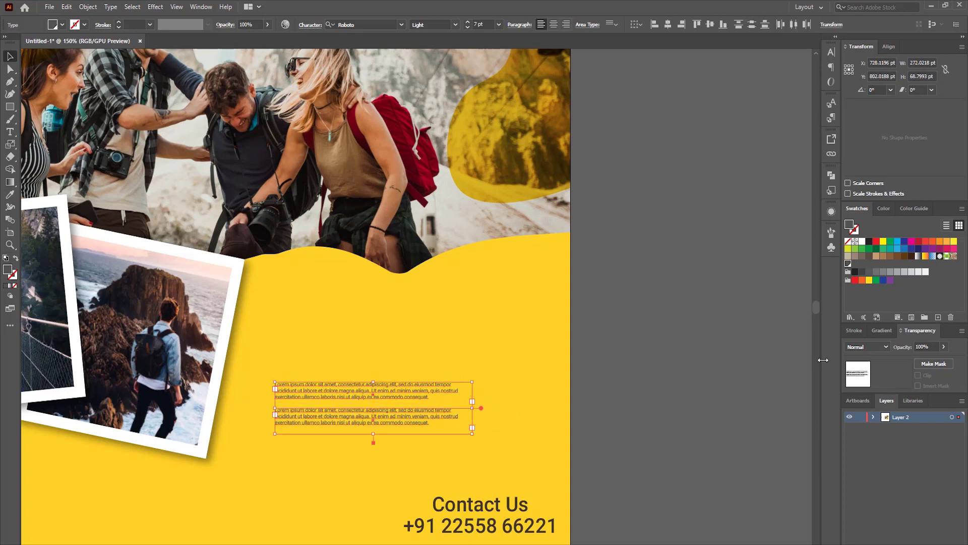
left_click(869, 241)
left_click(550, 406)
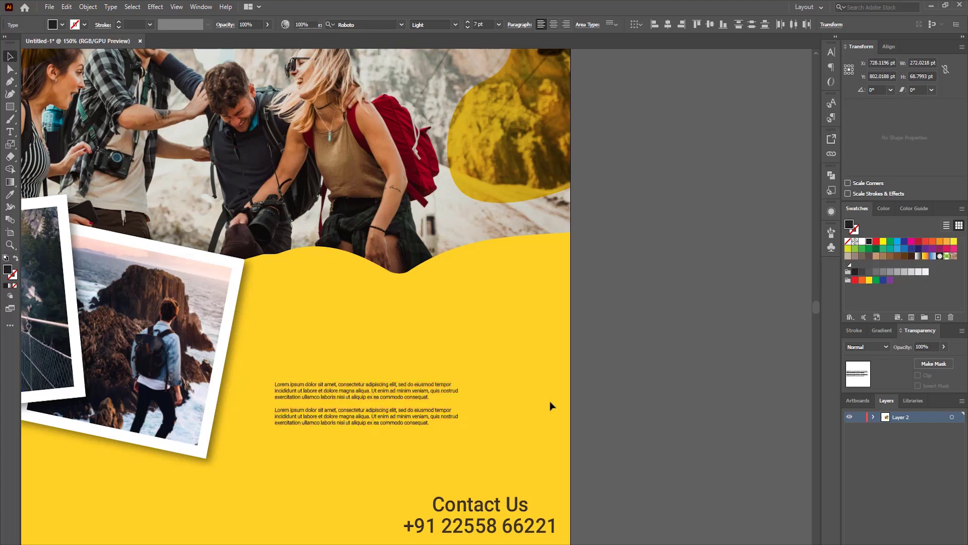
mouse_move(308, 352)
left_mouse_down()
mouse_move(393, 423)
mouse_move(381, 423)
left_mouse_up()
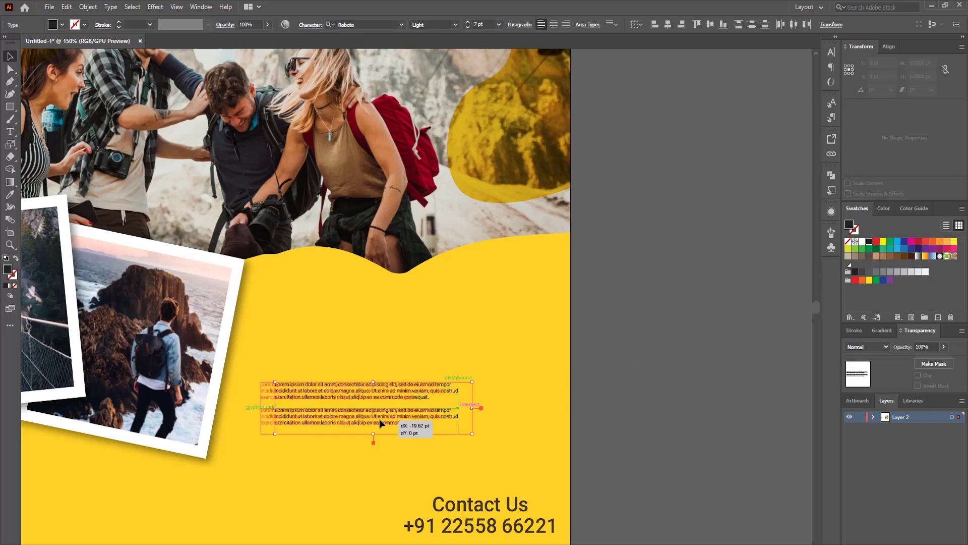
left_click(415, 353)
key("ctrl+0")
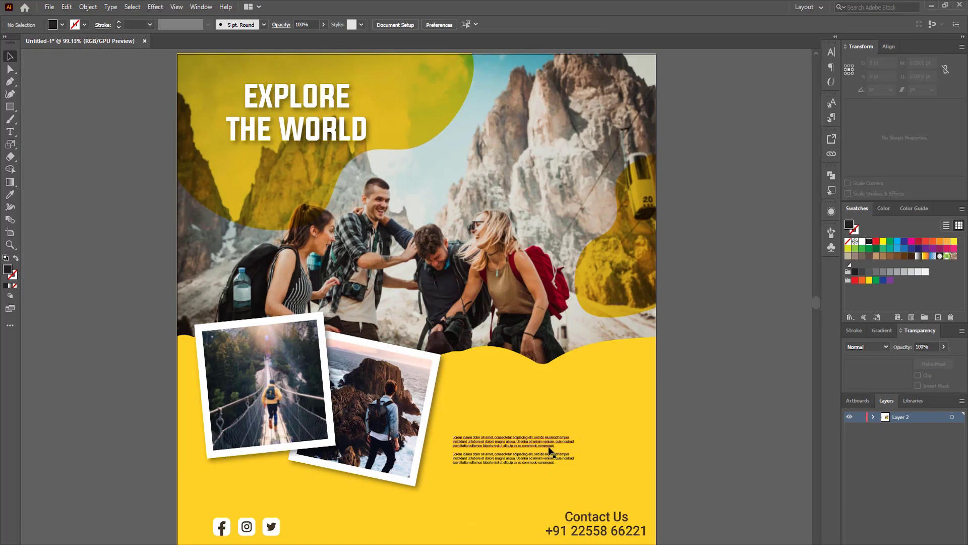
- Set the paragraphs to 9 pt and resize them to about 327.7 pt wide
left_click(550, 450)
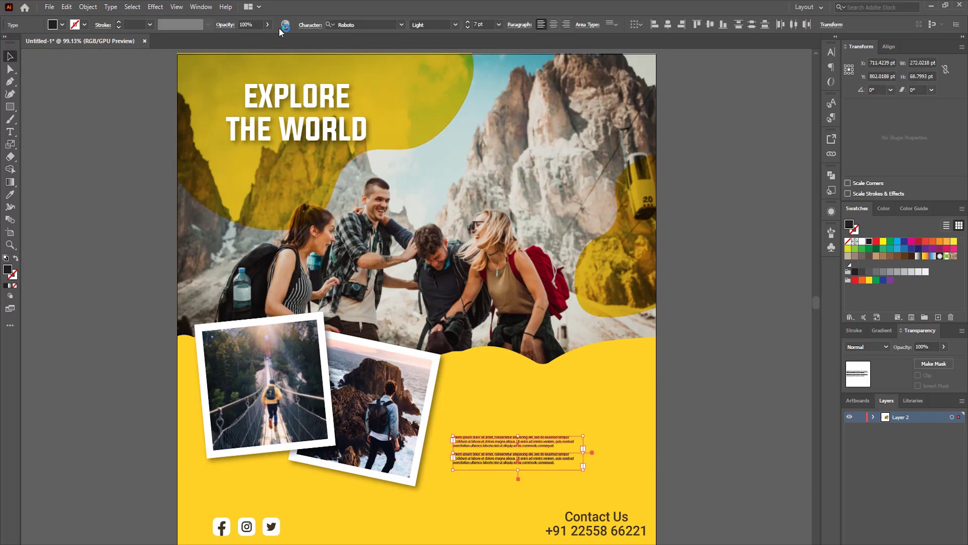
left_click(481, 24)
key("Up")
key("Up")
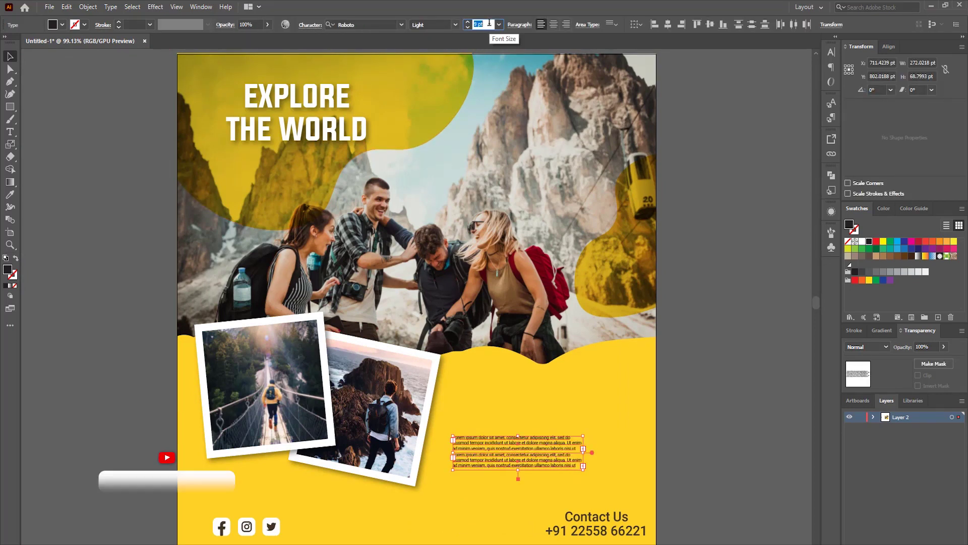
left_click_drag(518, 478, 523, 484)
left_click_drag(588, 460, 615, 460)
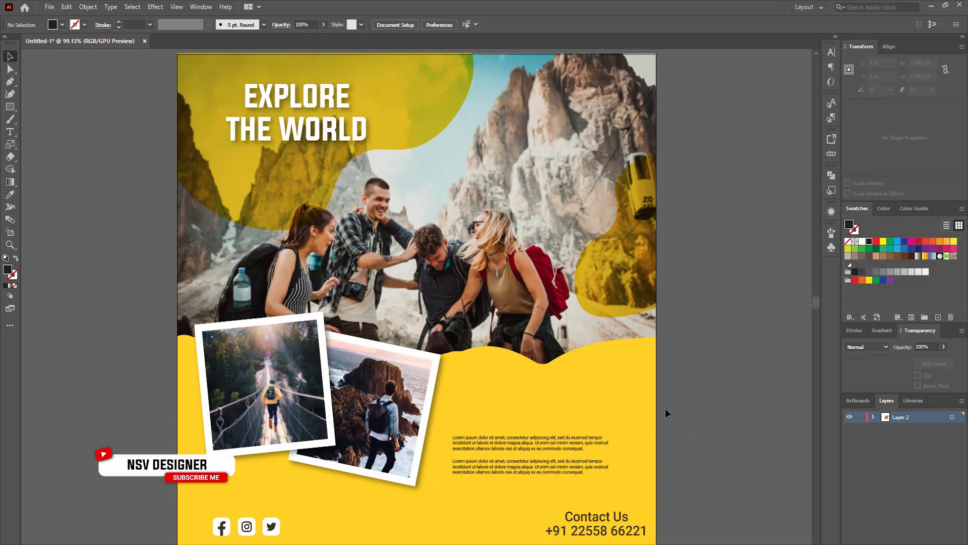
mouse_move(541, 468)
left_mouse_down()
mouse_move(530, 473)
mouse_move(538, 472)
left_mouse_up()
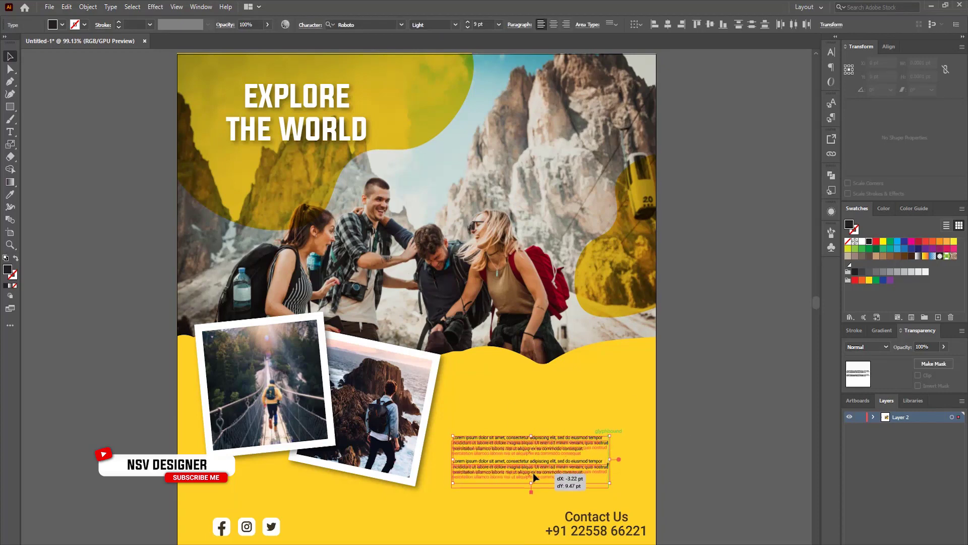
left_click(538, 408)
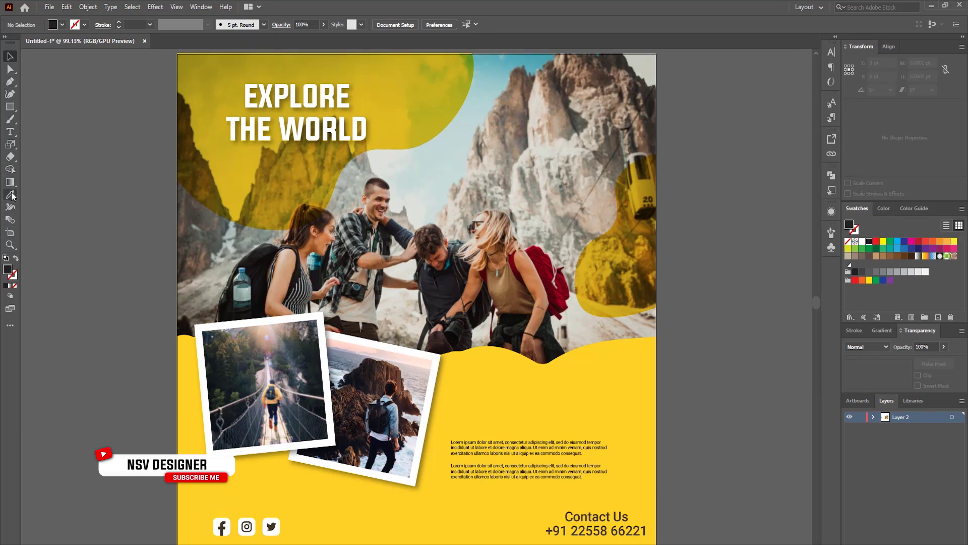
- Add HEADLINE text, enlarge it above the paragraphs, and make it white bold italic
key("t")
left_click(124, 295)
type("HEADLINE")
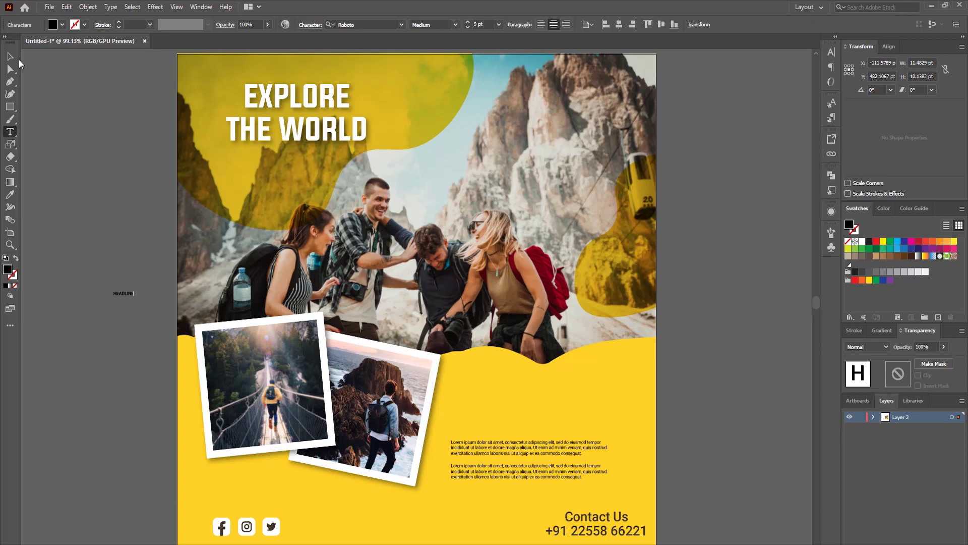
left_click(10, 56)
left_click_drag(136, 298, 242, 323)
left_click_drag(195, 304, 543, 419)
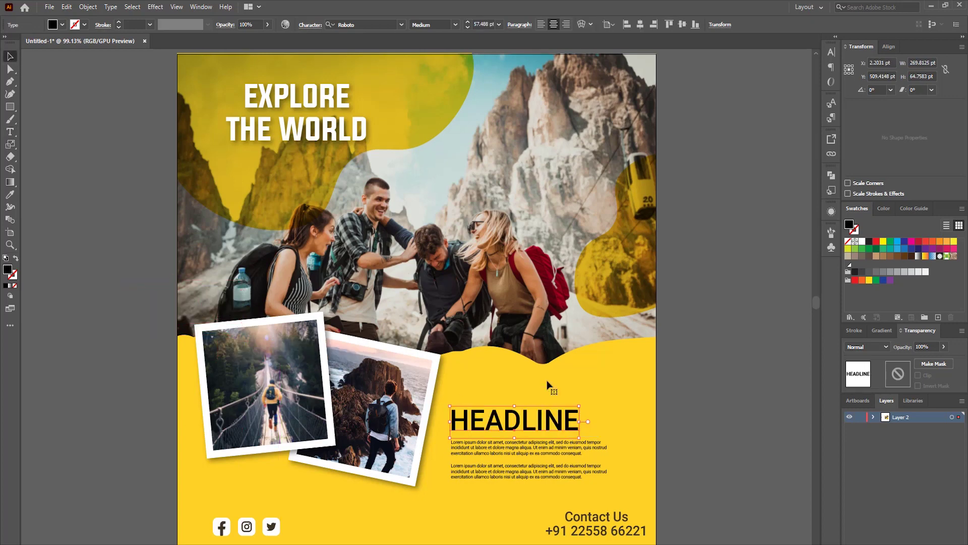
left_click(455, 25)
left_click(451, 138)
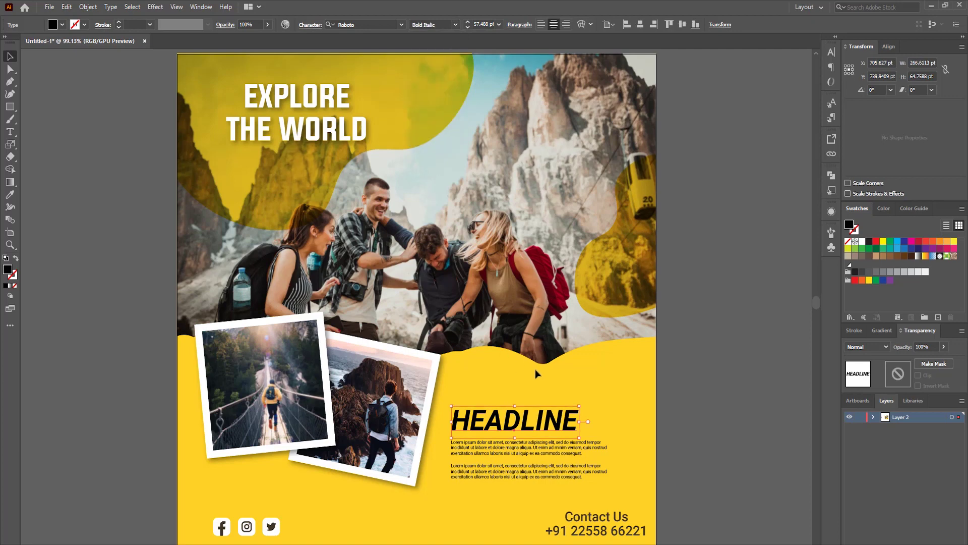
left_click(862, 243)
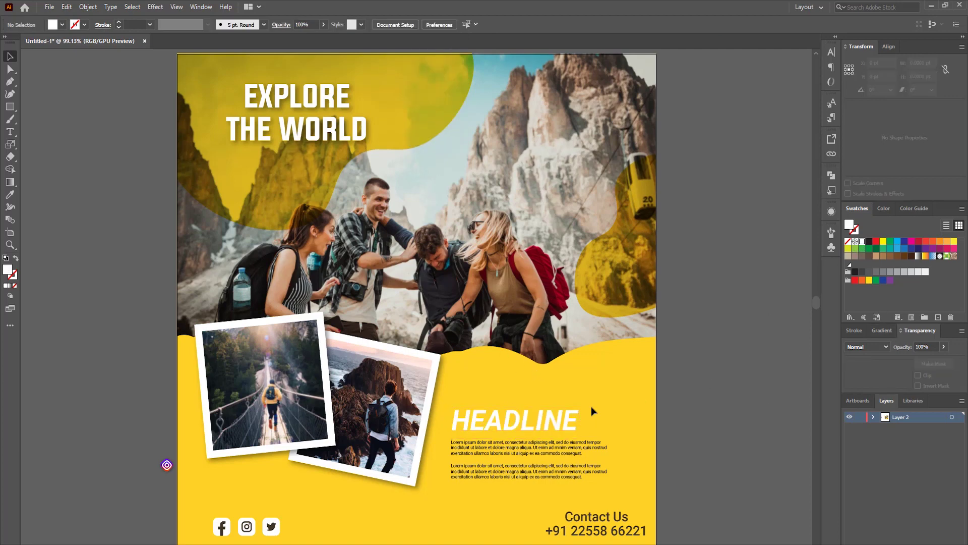
left_click(631, 424)
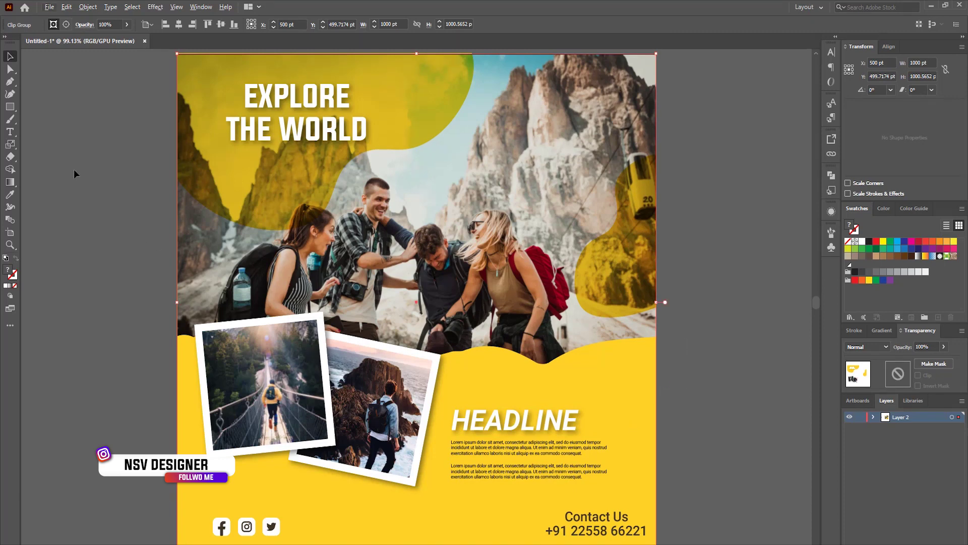
- Draw a small white dot and duplicate it into a column of paired dots
left_click_drag(17, 110, 51, 119)
left_click_drag(689, 255, 691, 255)
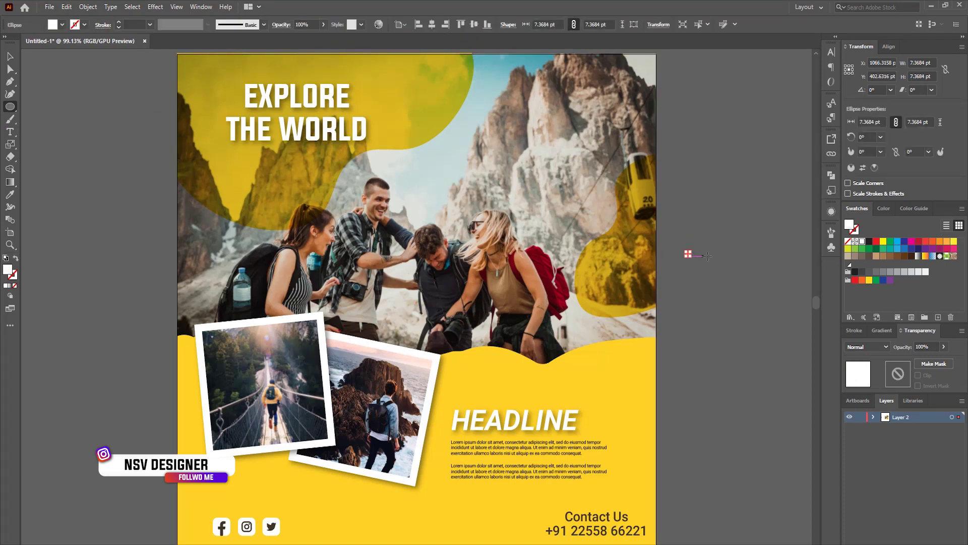
key("v")
left_click(709, 261)
scroll(708, 261, "up", 3)
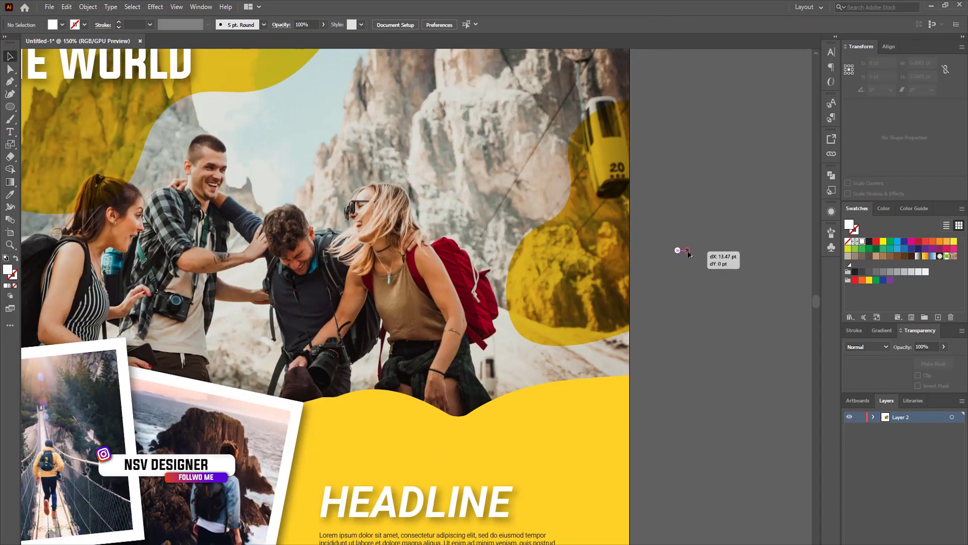
left_click(678, 250)
left_click(679, 271)
left_click_drag(695, 255, 691, 252)
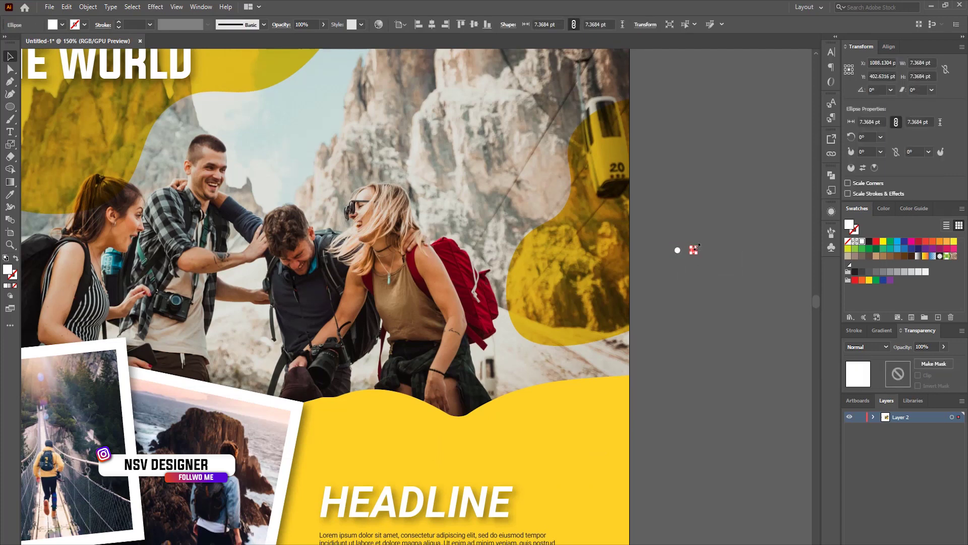
left_click(678, 250, "shift")
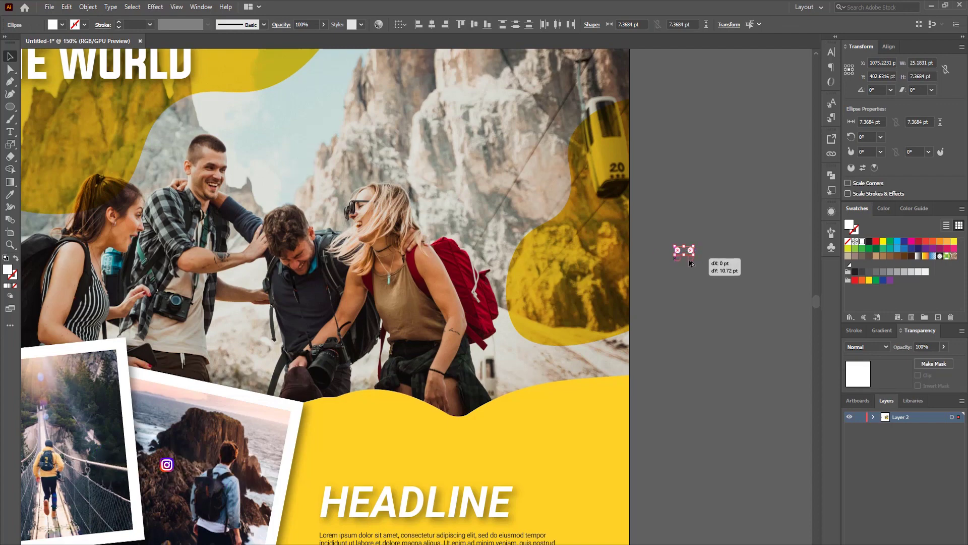
left_click_drag(691, 252, 692, 262)
key("ctrl+d")
key("ctrl+d")
key("ctrl+d")
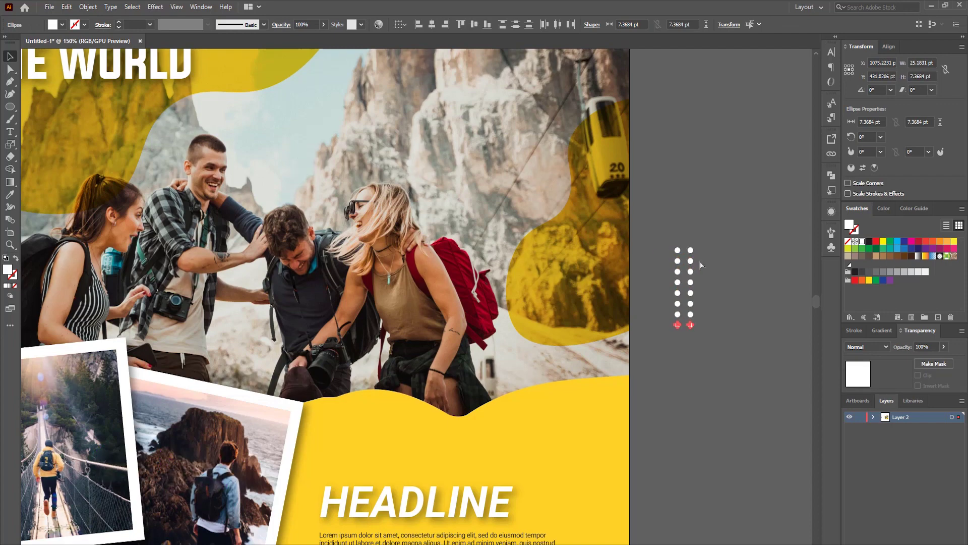
key("ctrl+d")
key("ctrl+d")
key("ctrl+d")
- Move the dot column beside the body text and place a copy at the lower left
scroll(710, 251, "down", 3)
left_click_drag(657, 347, 658, 348)
left_click_drag(692, 261, 618, 474)
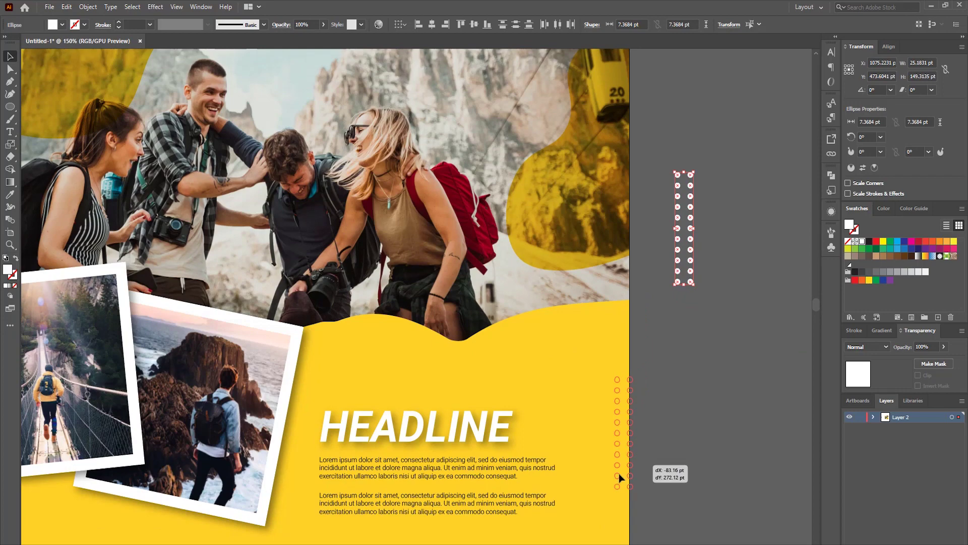
scroll(646, 462, "down", 2)
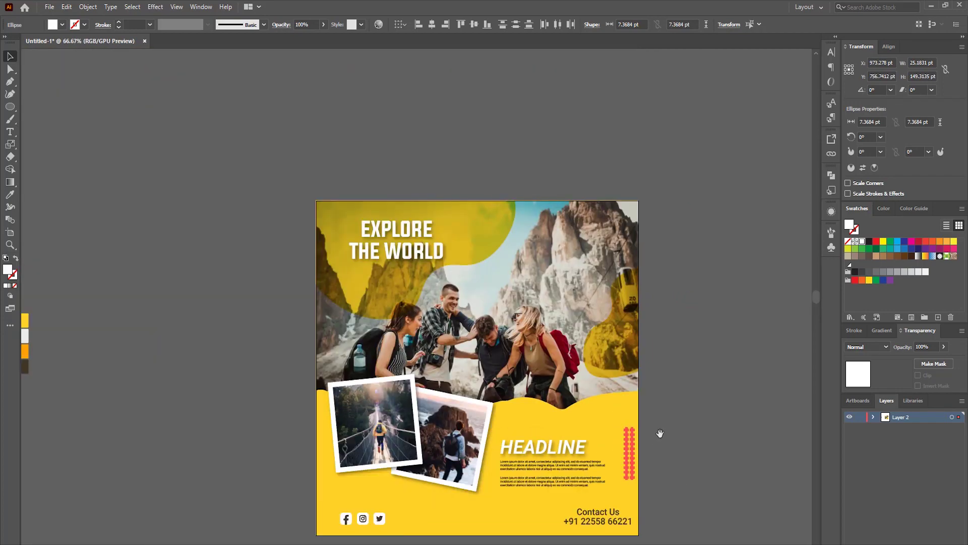
left_click_drag(651, 437, 346, 458)
left_click(258, 383)
scroll(293, 407, "up", 2)
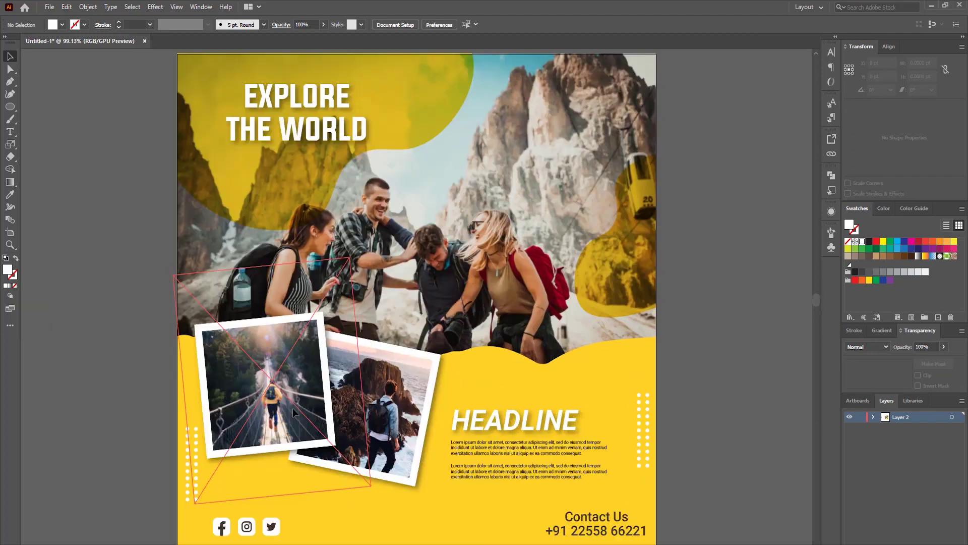
scroll(623, 252, "down", 2)
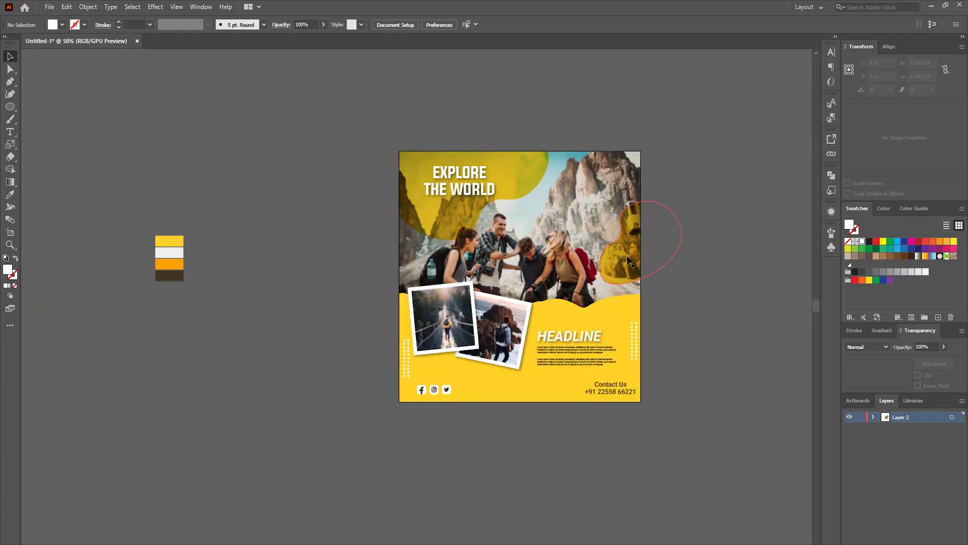
- Inside the photo clip group, give the right-edge blob a gradient with a yellow left stop
double_click(628, 262)
left_click(628, 261)
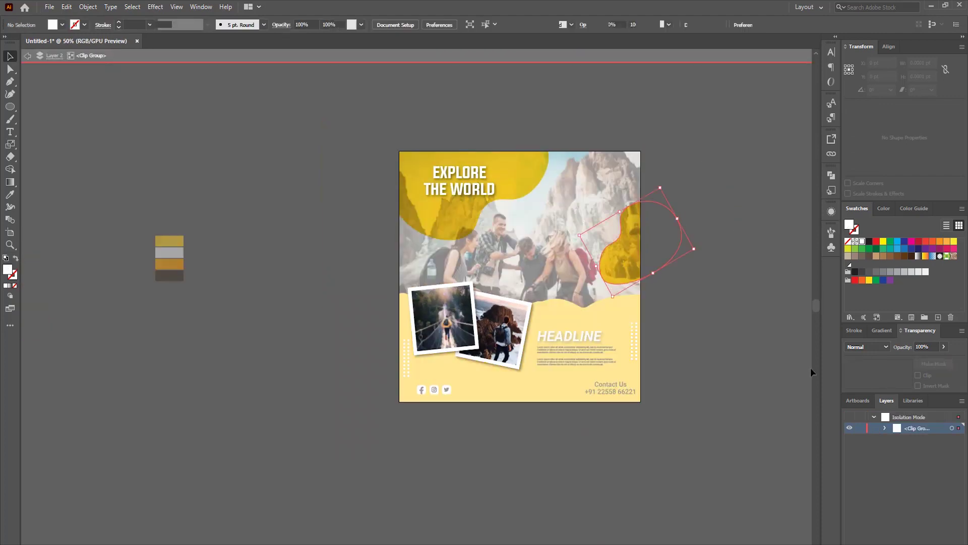
left_click(881, 331)
left_click(851, 355)
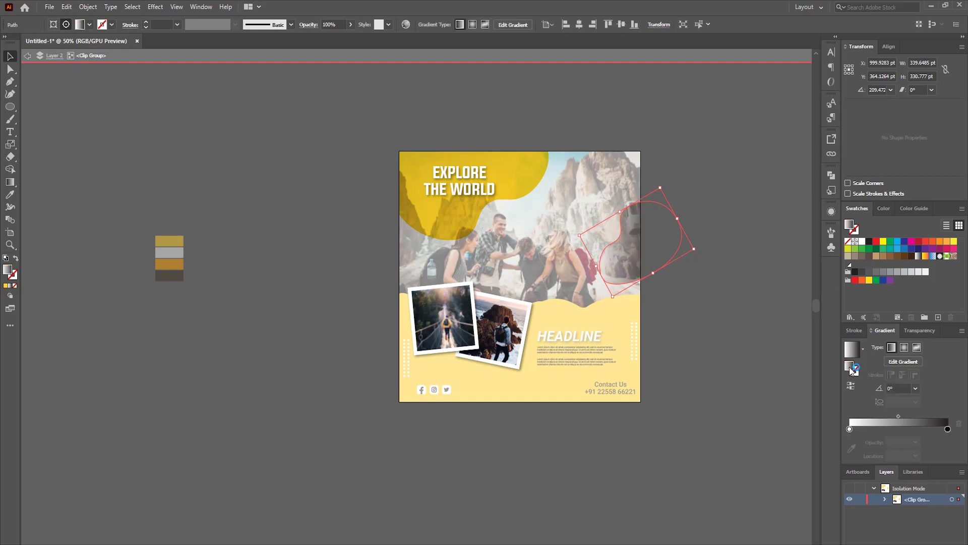
double_click(851, 429)
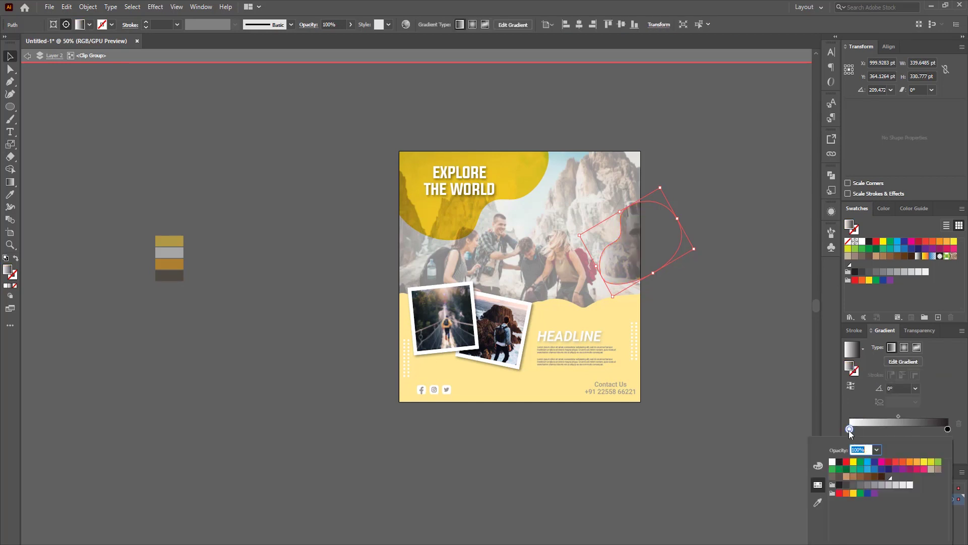
left_click(854, 493)
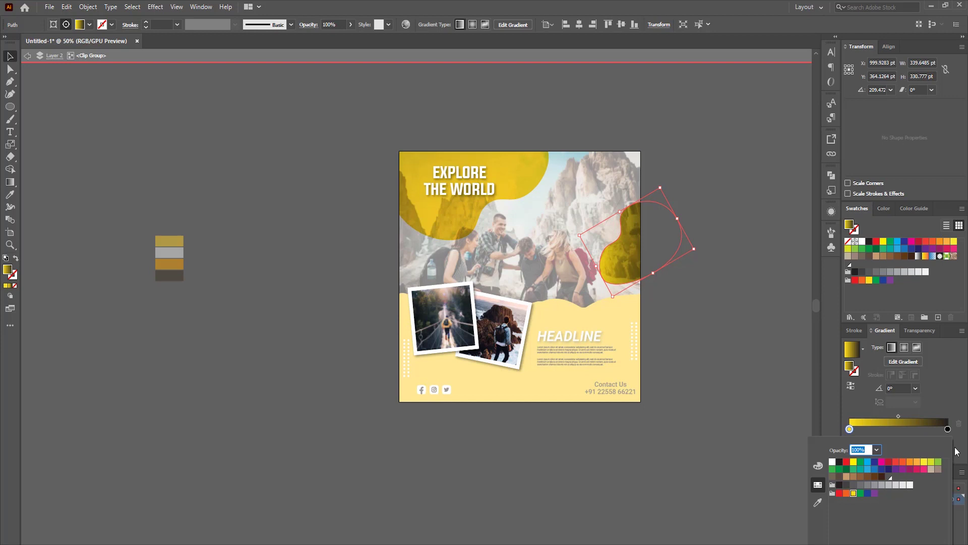
- Make the right gradient stop yellow with 0% opacity
left_click(947, 430)
double_click(948, 429)
left_click(854, 494)
left_click(949, 435)
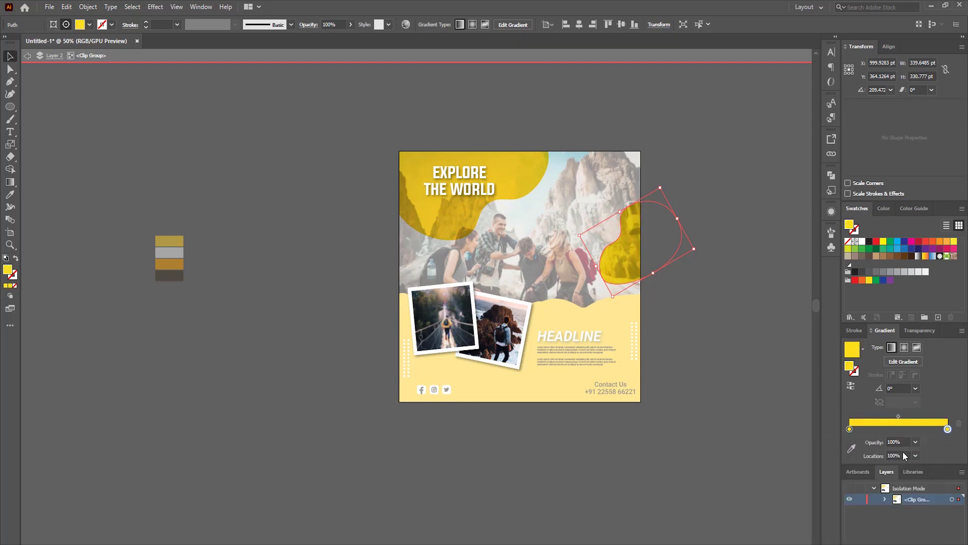
double_click(906, 440)
type("0")
key("Return")
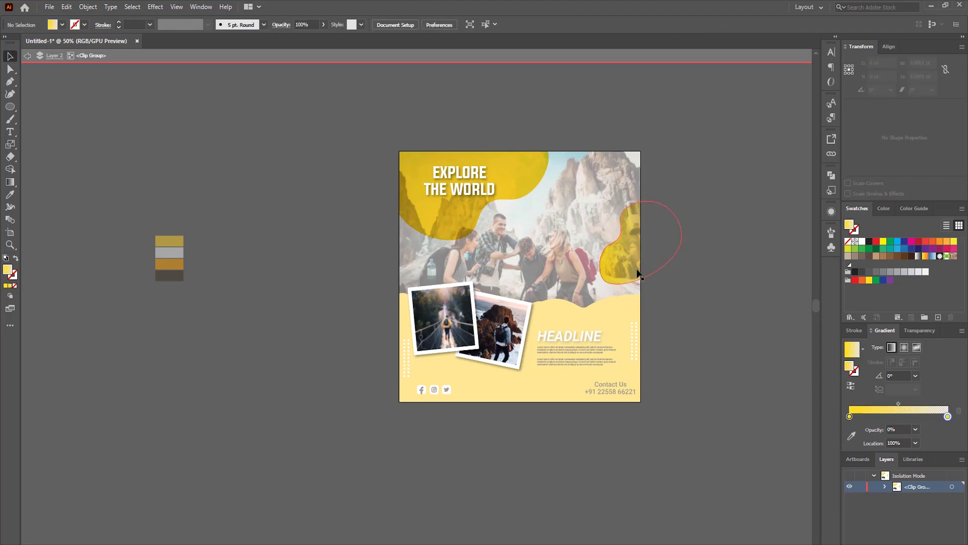
- Leave the clip group and copy the HEADLINE text onto the pasteboard
key("g")
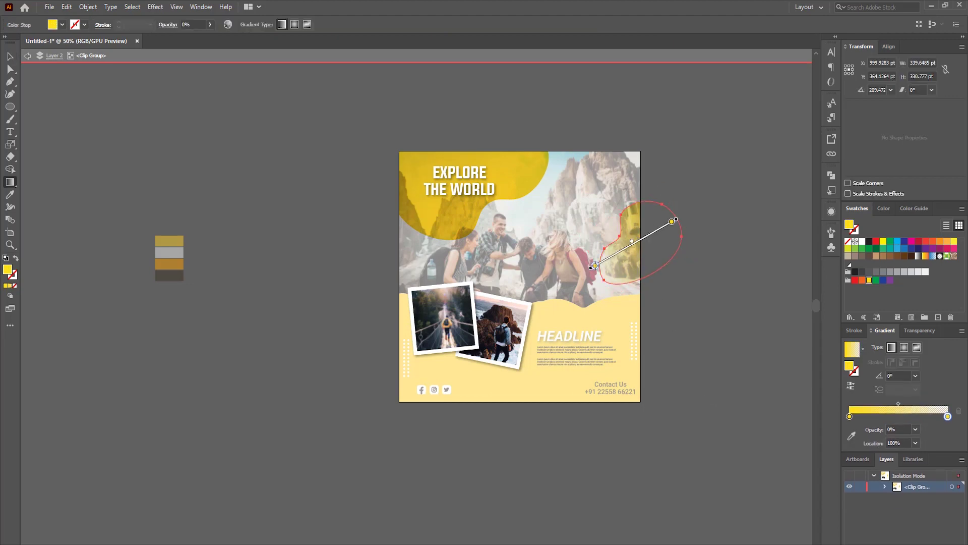
key("v")
key("ctrl+0")
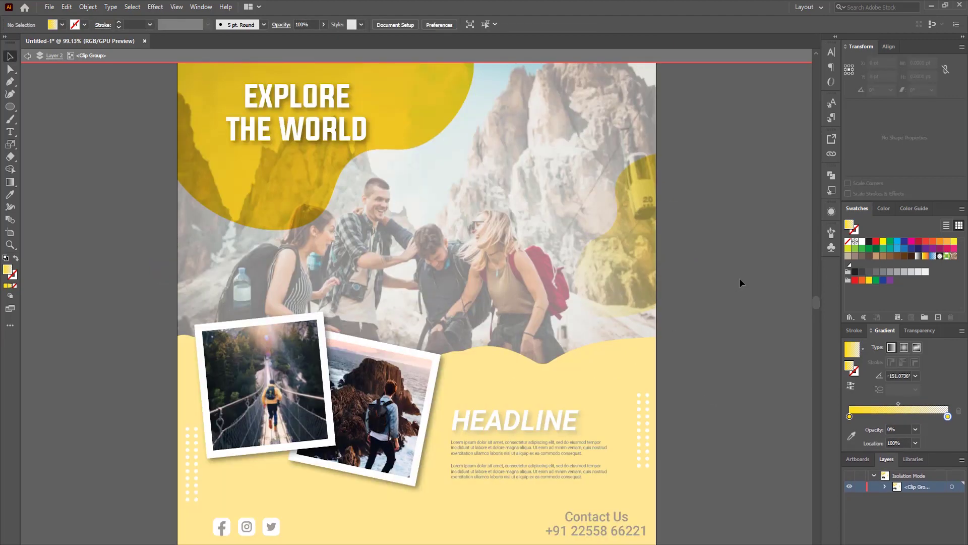
key("Escape")
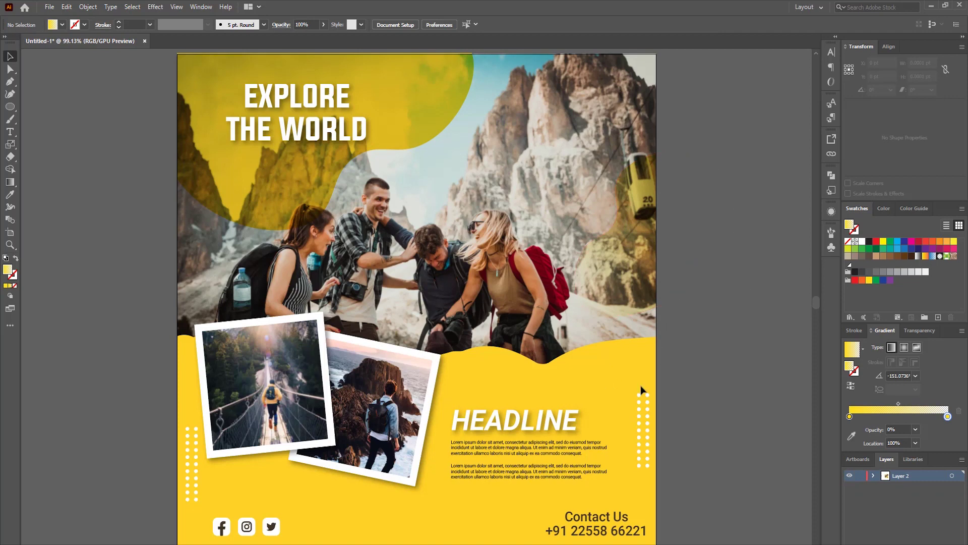
scroll(647, 373, "down", 1)
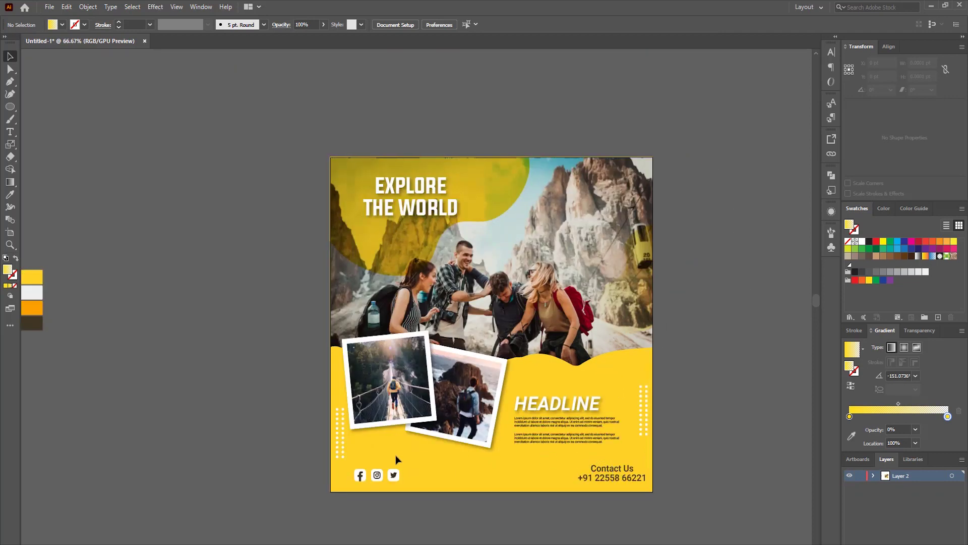
left_click_drag(542, 409, 701, 404)
double_click(701, 404)
type("www.yourwebsite.com")
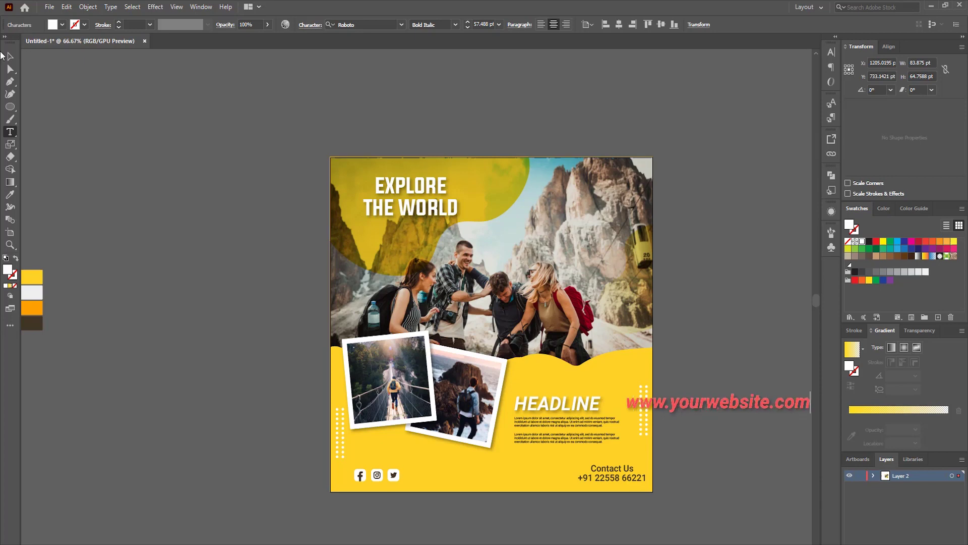
left_click(10, 56)
left_click(455, 25)
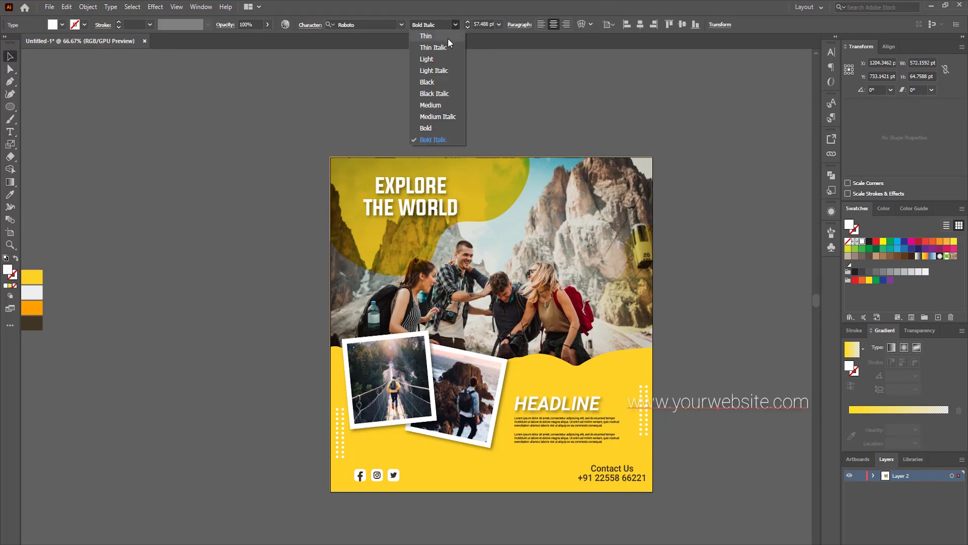
left_click(482, 24)
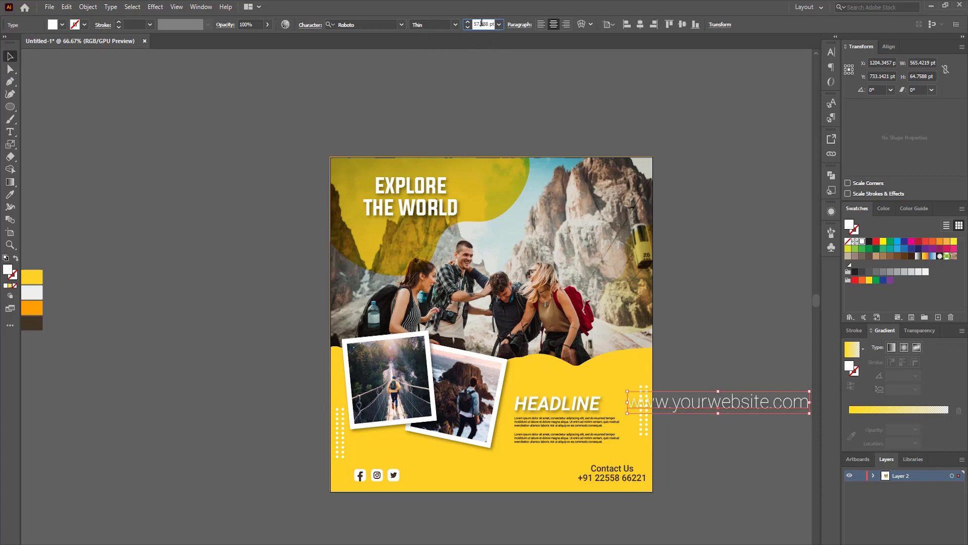
left_click(497, 29)
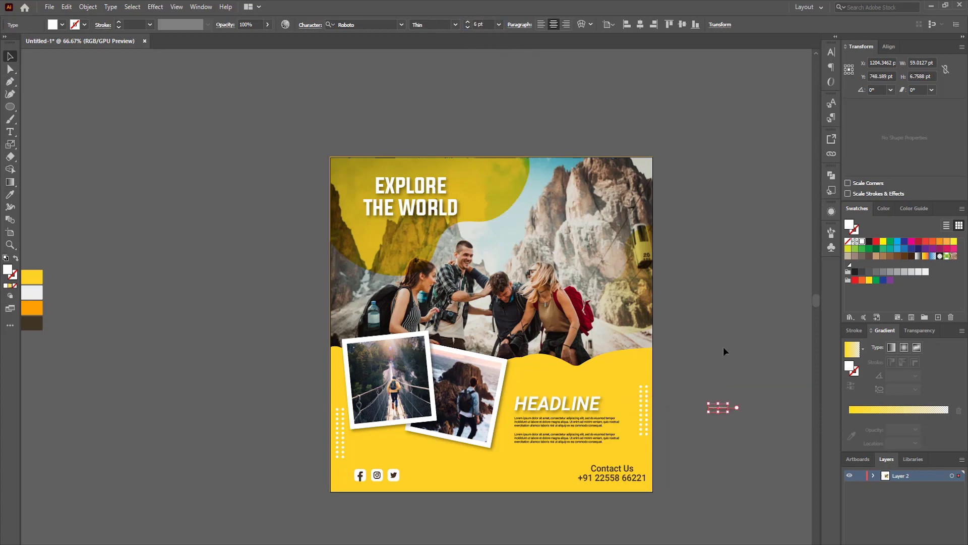
left_click_drag(730, 413, 500, 486)
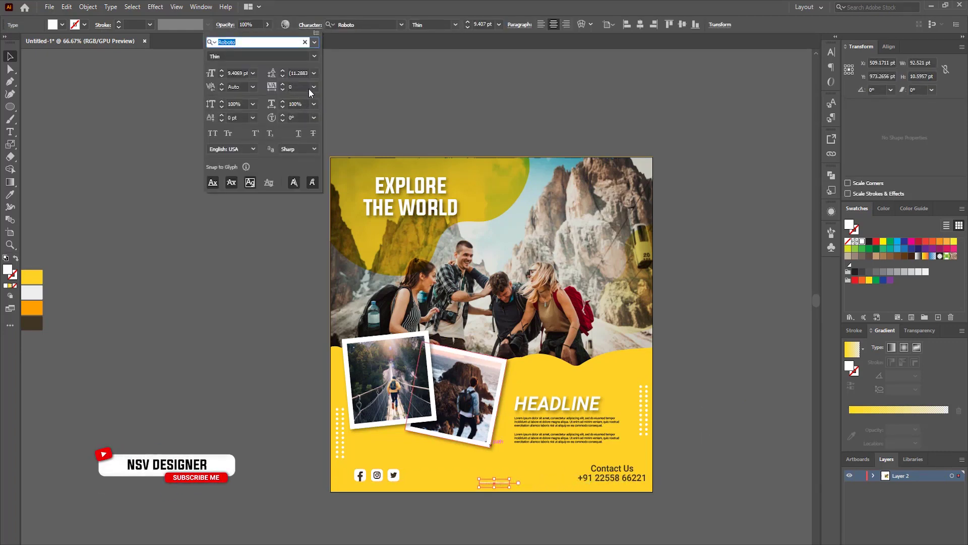
- Set the website text's letter tracking to 200
left_click(313, 87)
left_click(326, 253)
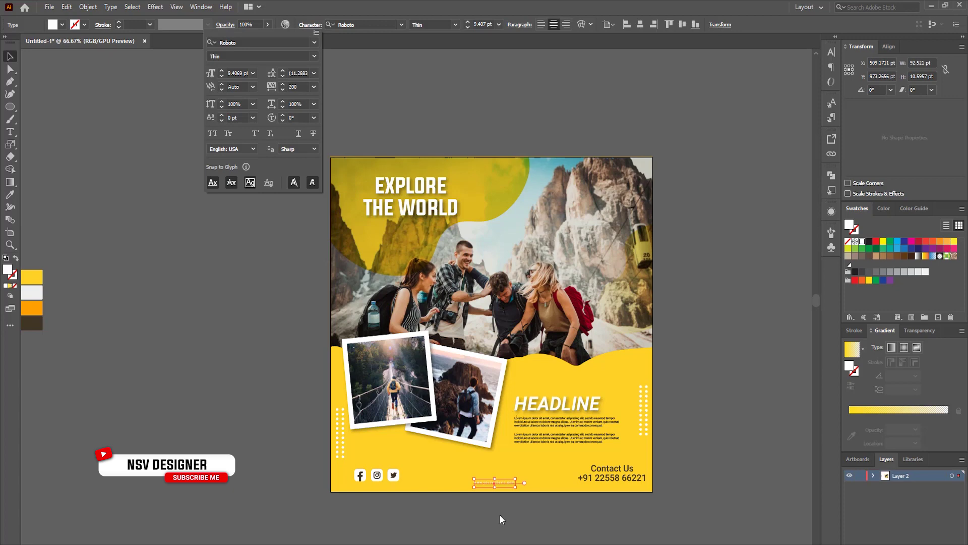
key("Escape")
key("ctrl+plus")
key("ctrl+plus")
key("ctrl+plus")
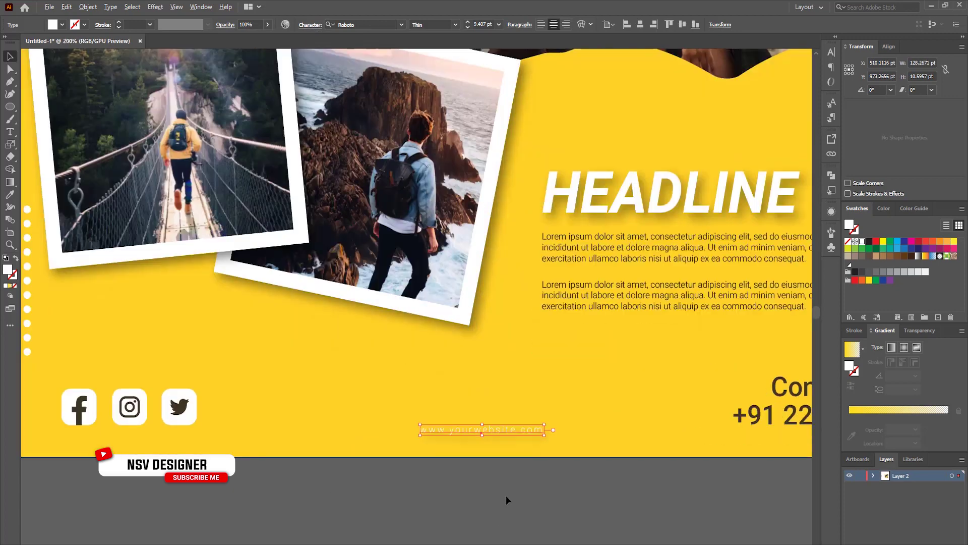
- Check the URL's Appearance effects and colour it dark brown with the Eyedropper
left_click(832, 211)
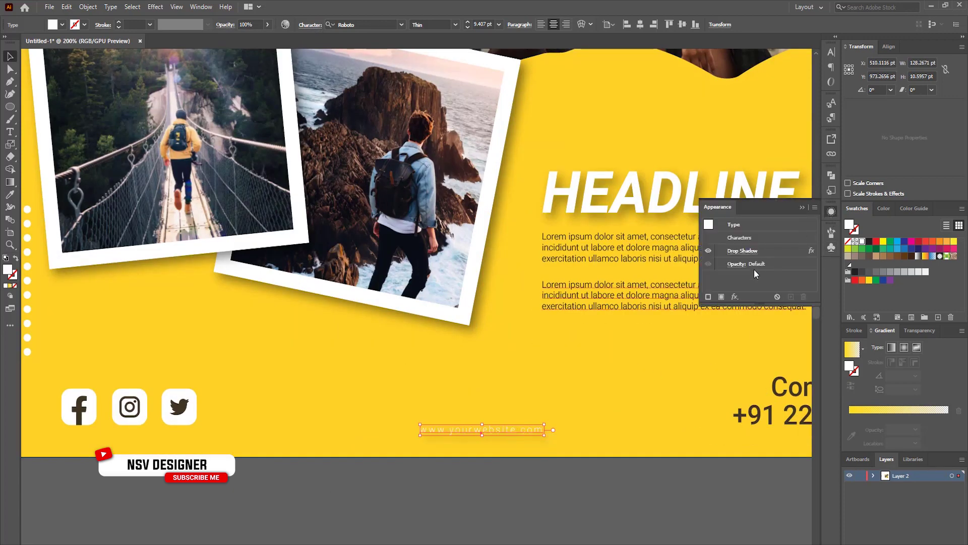
left_click(708, 252)
scroll(612, 368, "down", 4)
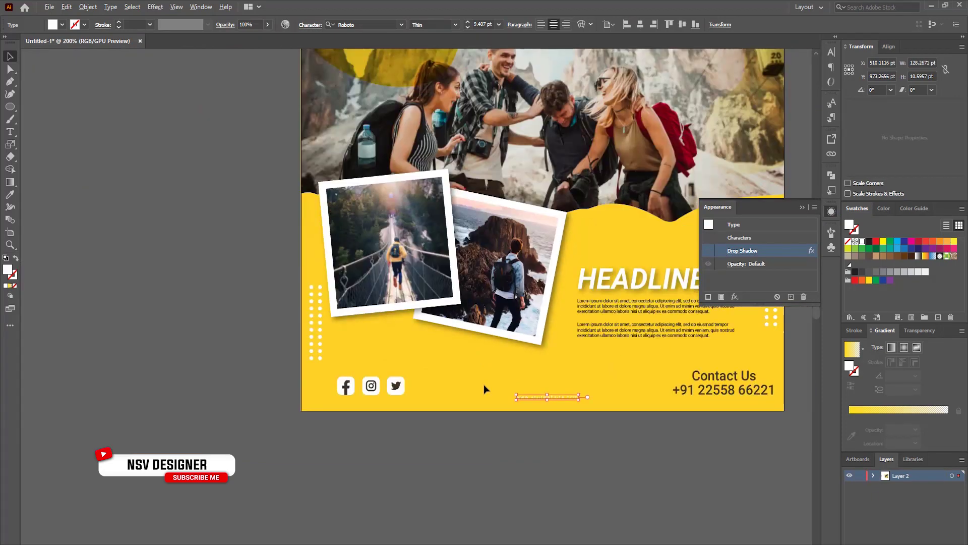
key("i")
left_click(228, 261)
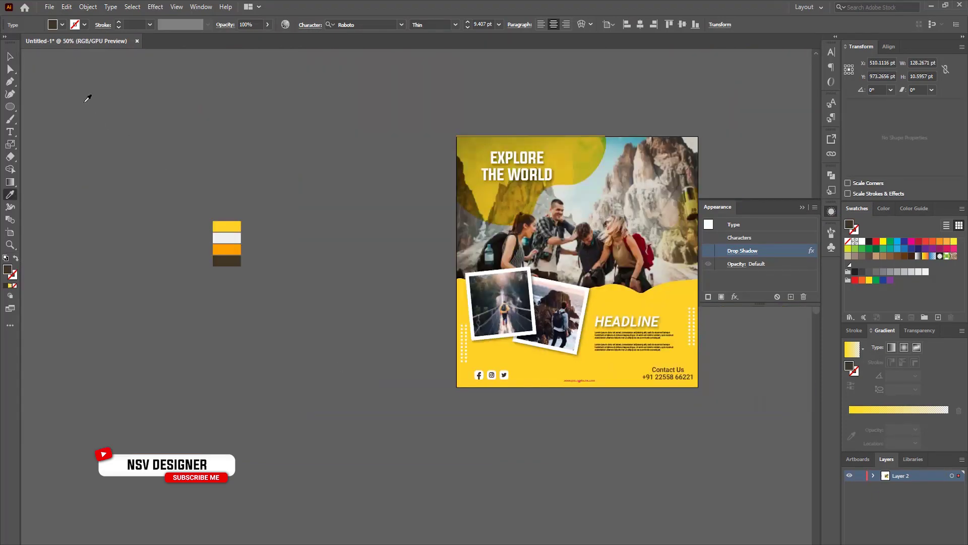
left_click(10, 56)
left_click(310, 195)
scroll(580, 387, "up", 2)
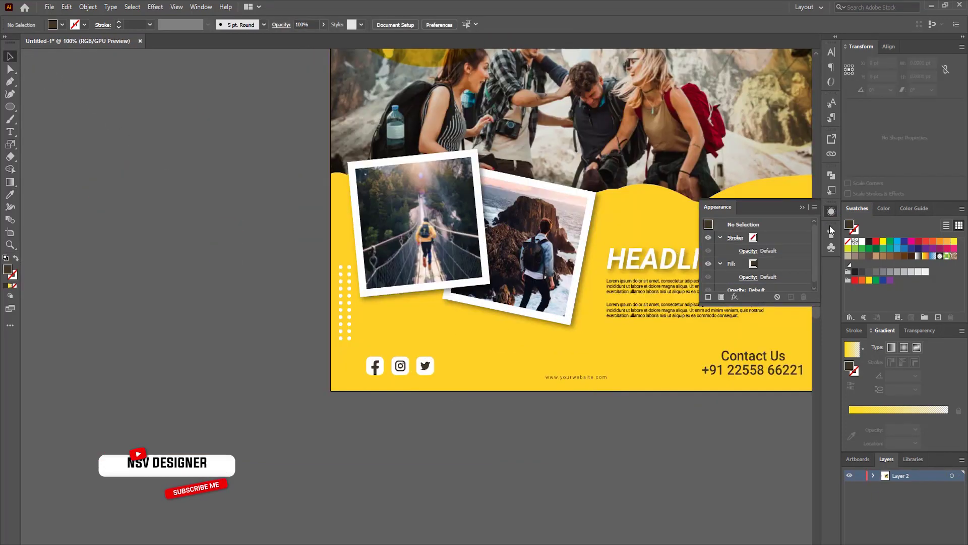
left_click(810, 208)
scroll(616, 387, "down", 1)
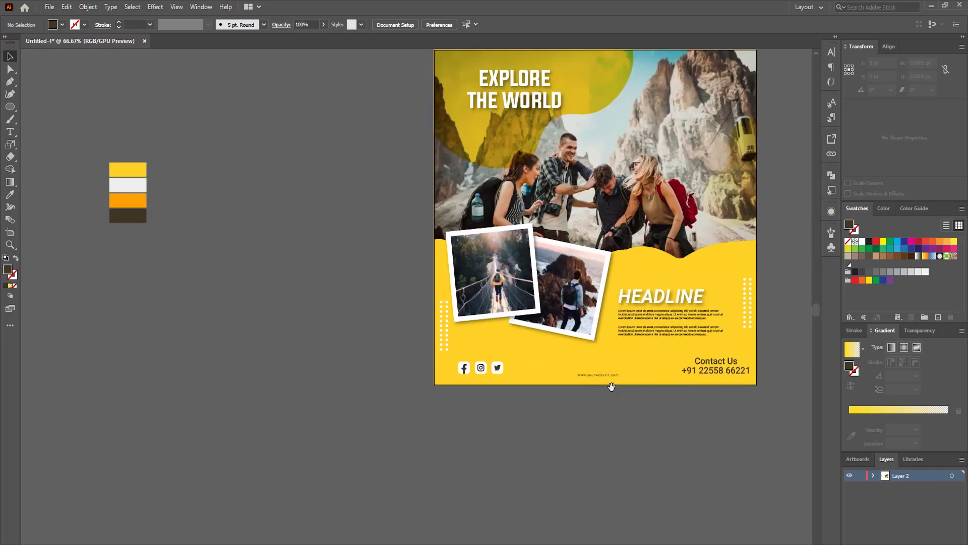
left_click_drag(612, 387, 574, 422)
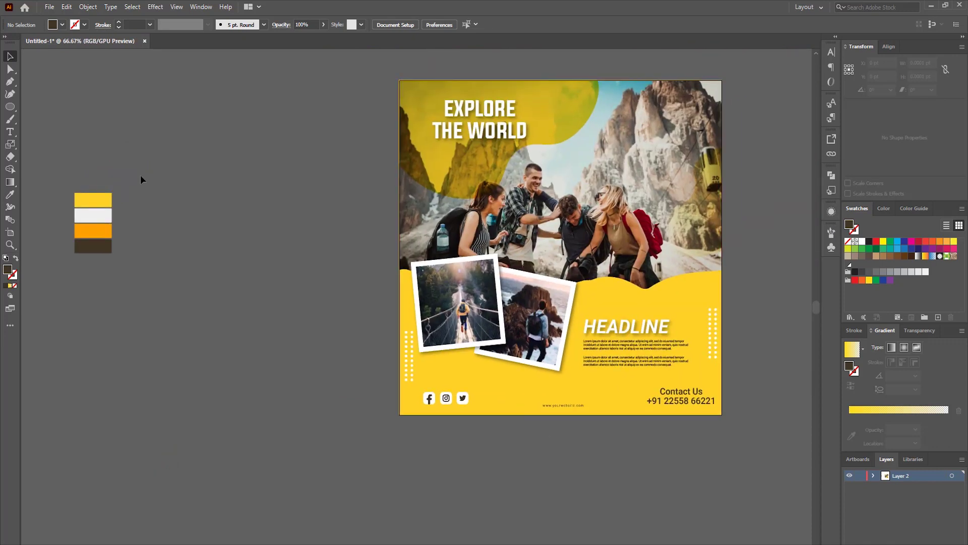
- Draw a rectangle over most of the poster with a white gradient fill
left_click(42, 105)
mouse_move(406, 90)
left_mouse_down()
mouse_move(694, 347)
mouse_move(715, 388)
left_mouse_up()
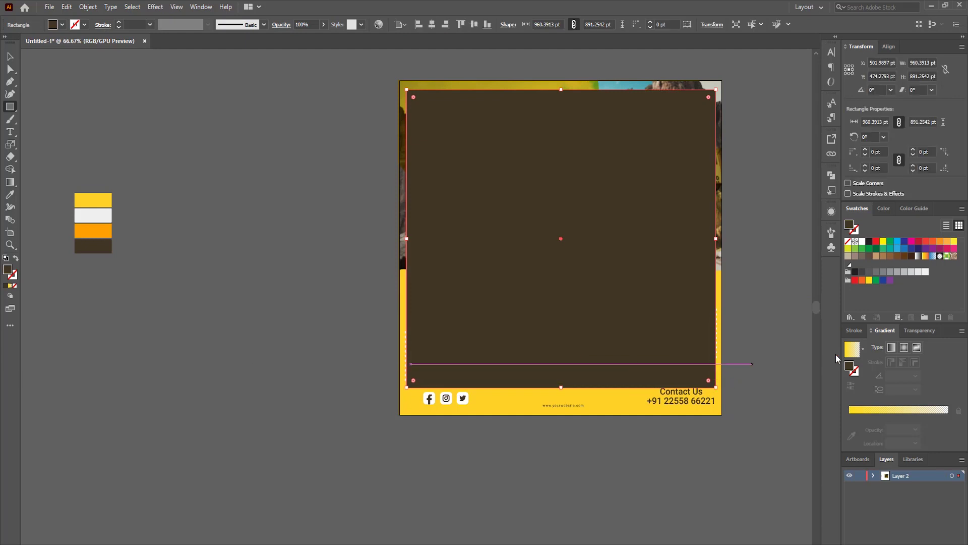
left_click(851, 350)
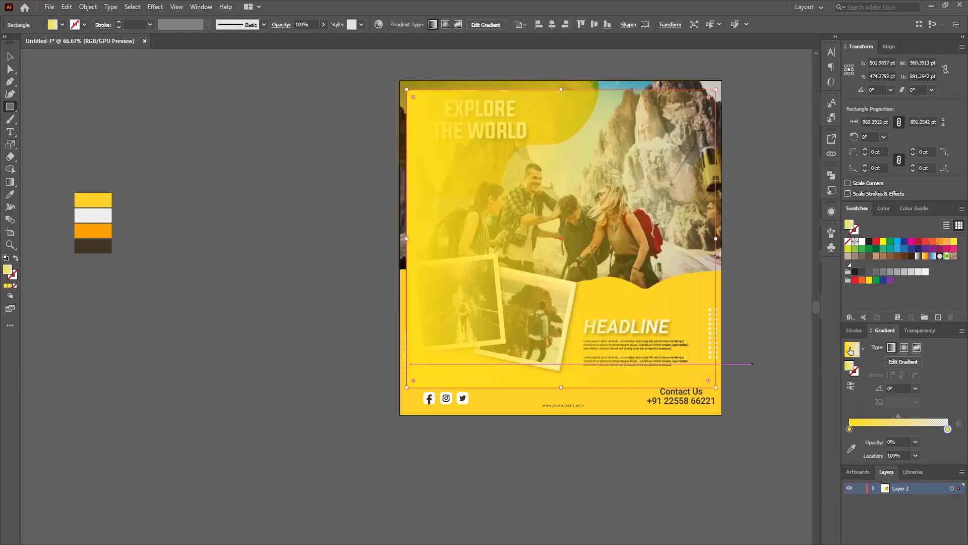
double_click(949, 430)
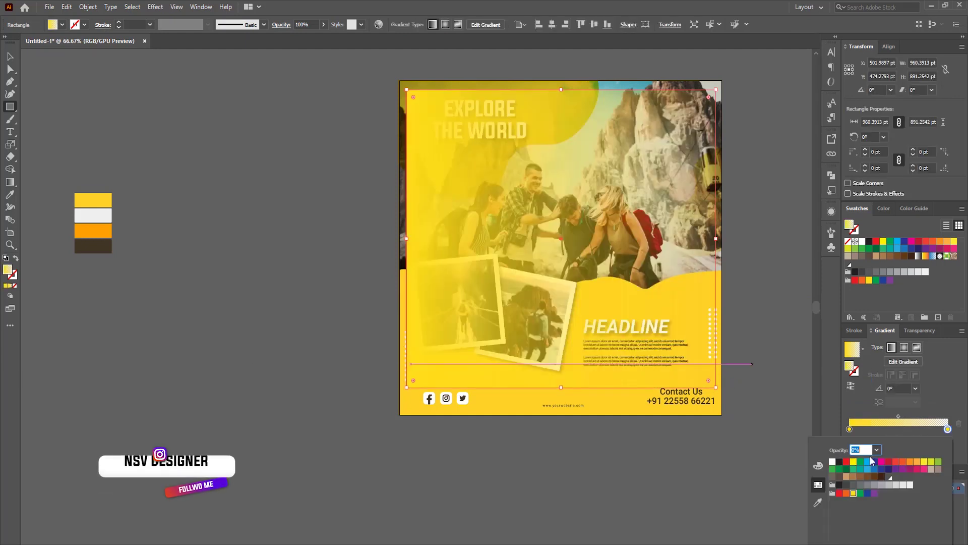
double_click(850, 429)
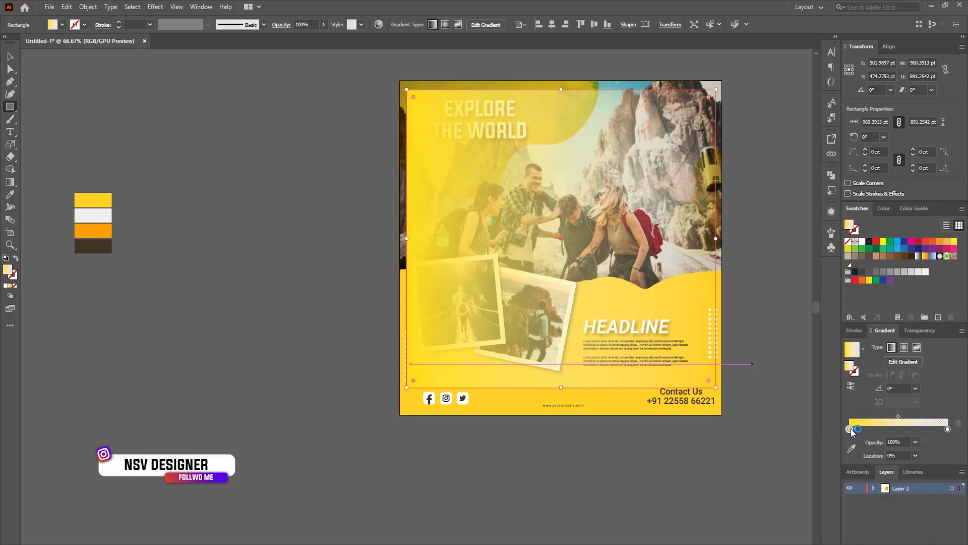
left_click(833, 469)
left_click(834, 462)
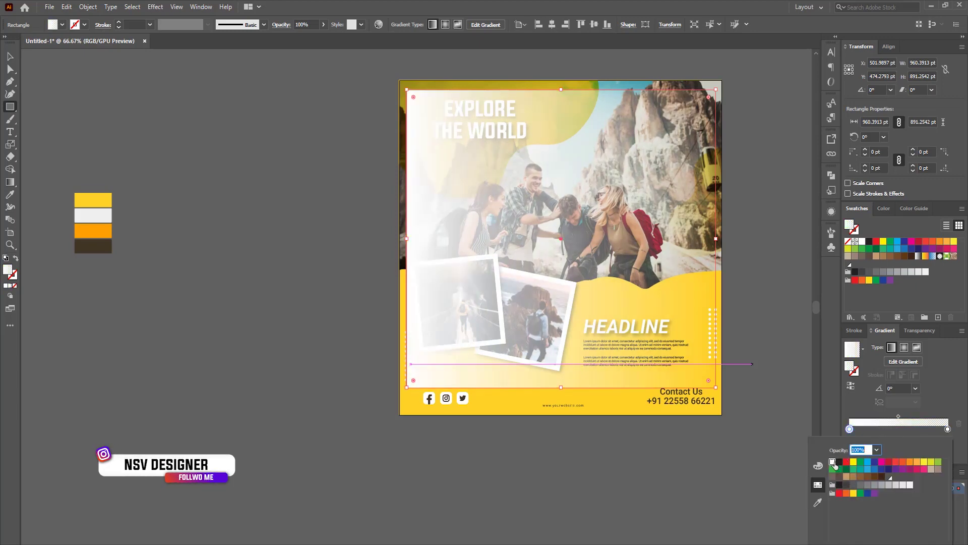
left_click(719, 89)
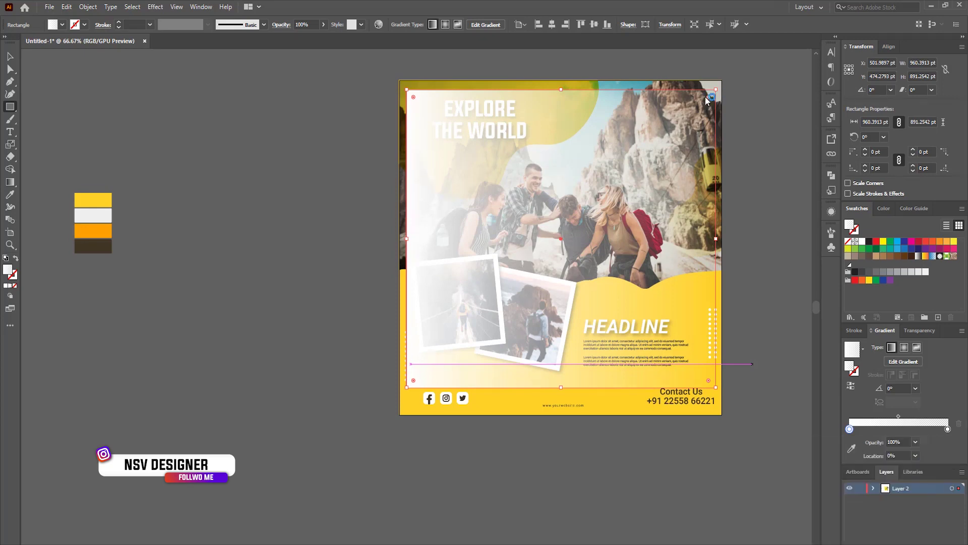
key("Escape")
key("v")
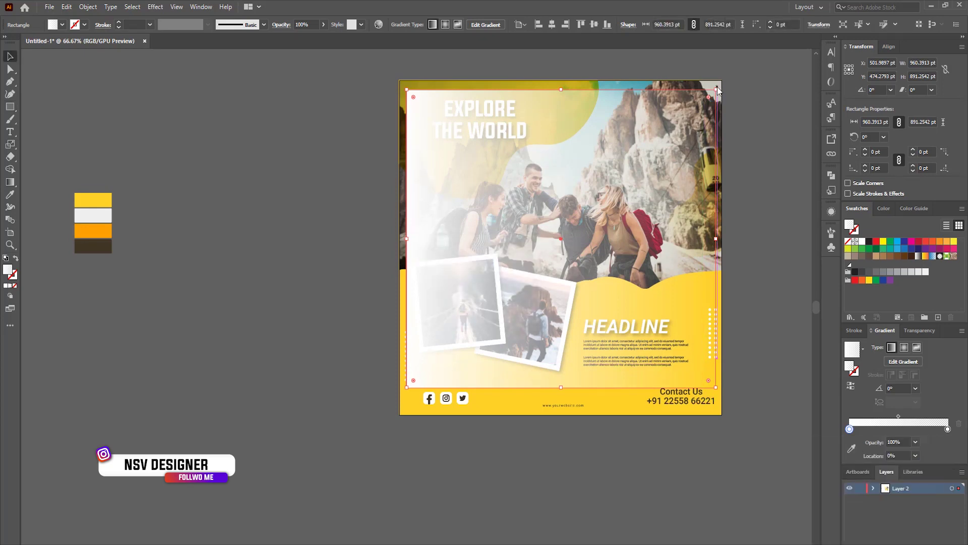
- Rotate the rectangle a quarter turn and convert its fill into a white outline
left_click_drag(737, 145, 737, 285)
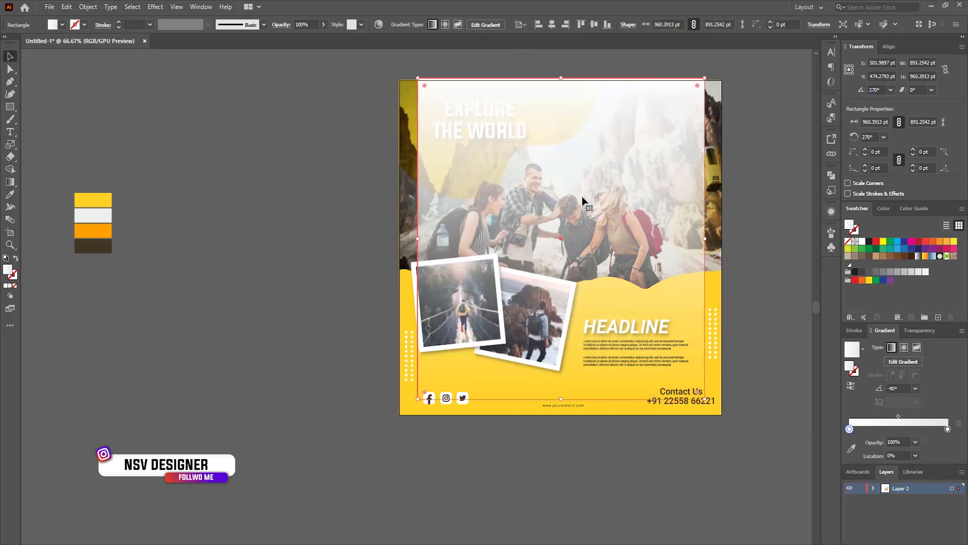
left_click(15, 259)
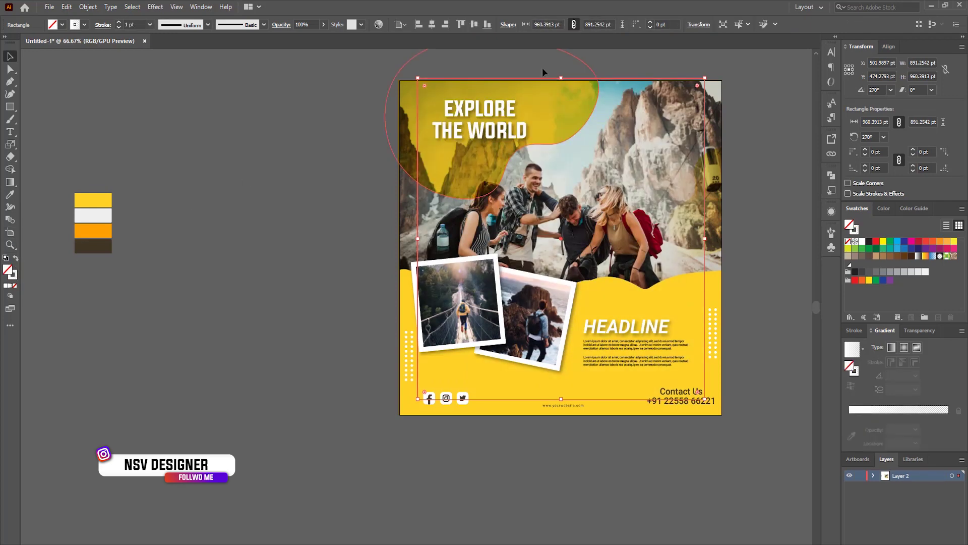
left_click_drag(561, 78, 562, 99)
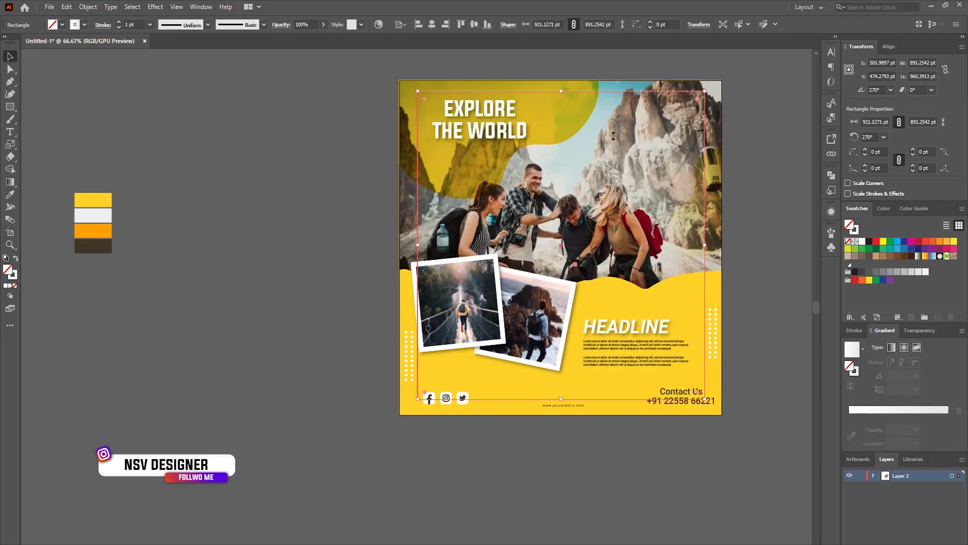
left_click_drag(707, 247, 716, 249)
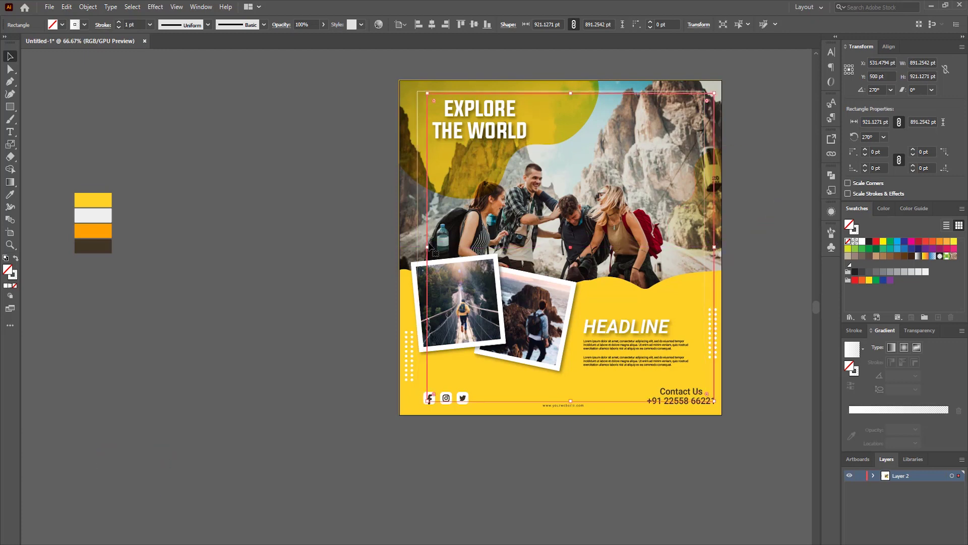
key("ctrl+z")
- Resize the outline from its centre to sit just inside the poster, with a 5 pt stroke
left_click_drag(707, 246, 136, 56)
key("alt+shift")
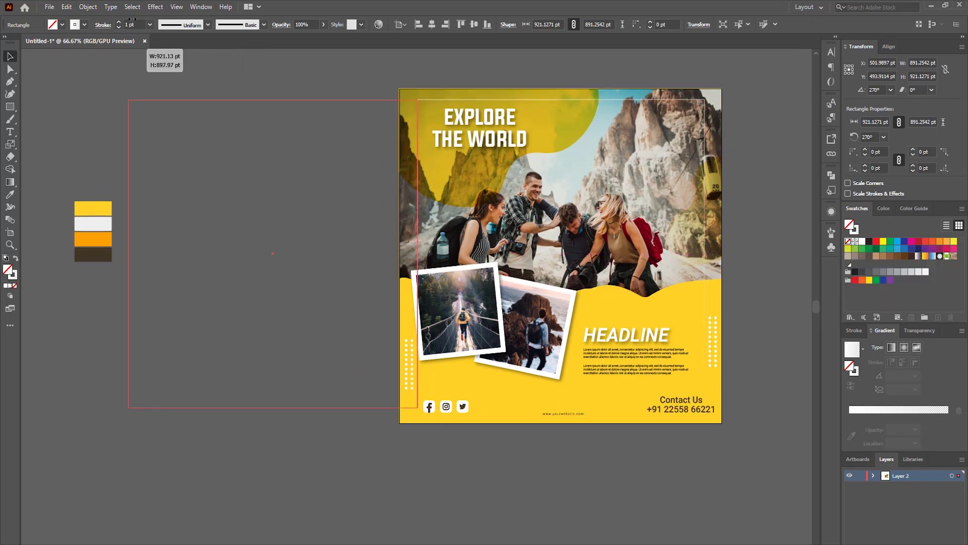
left_click_drag(281, 133, 710, 287)
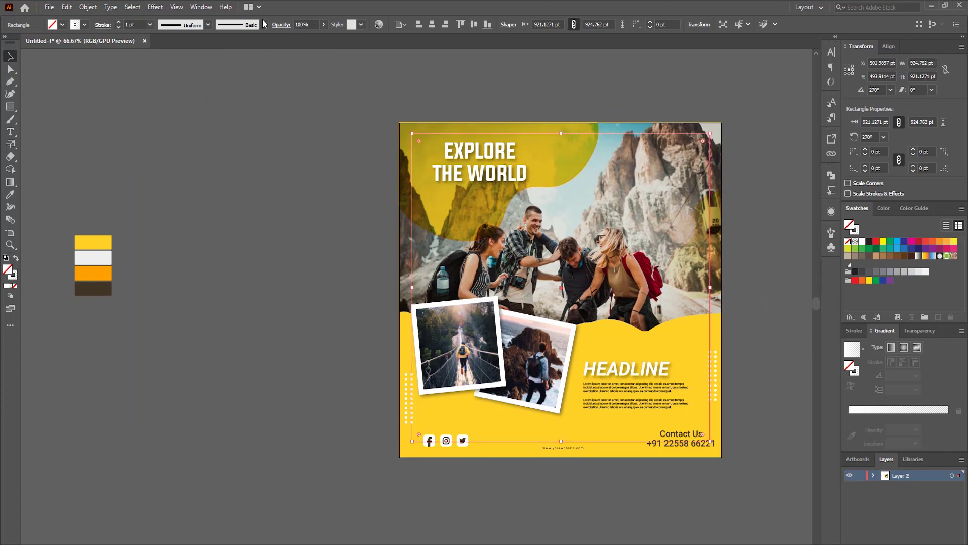
left_click(144, 24)
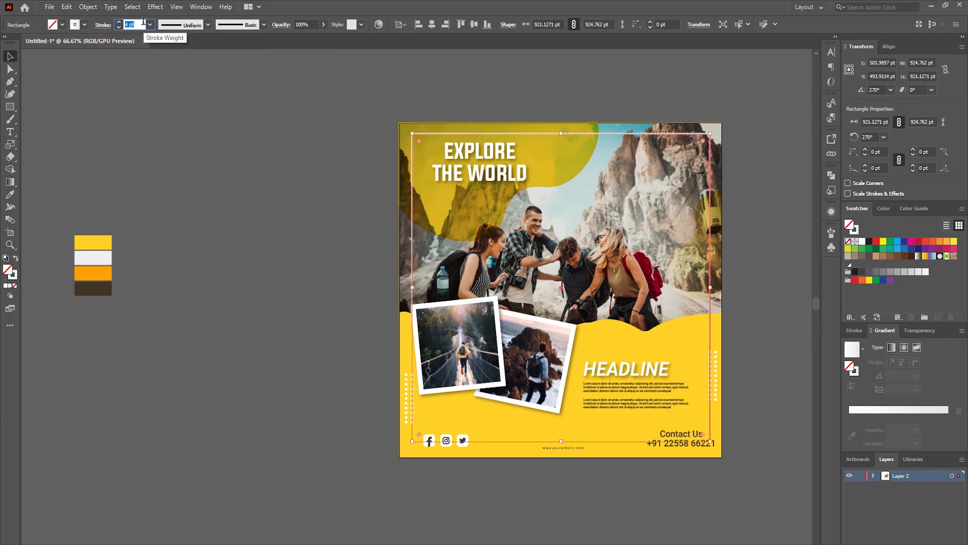
key("Up")
left_click(210, 143)
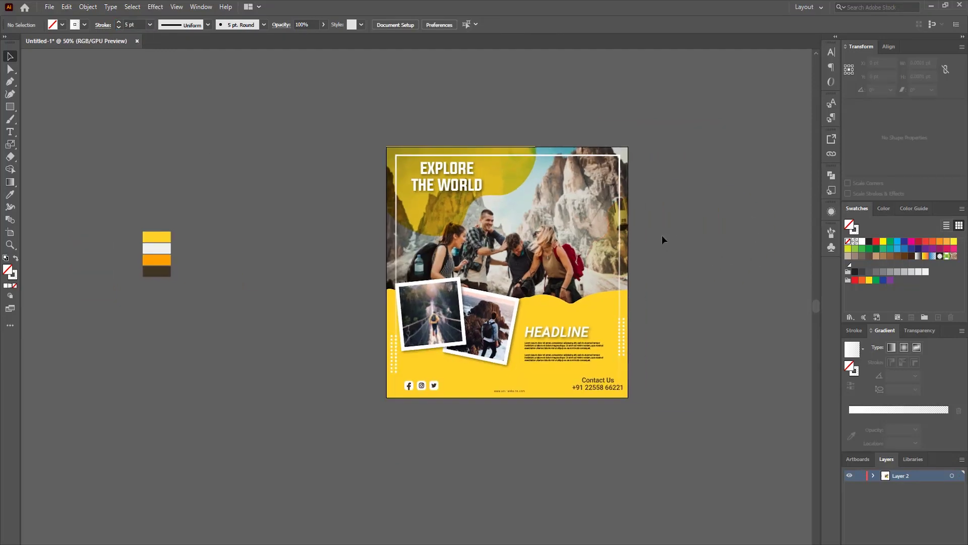
- Scale up the HEADLINE and body text block and nudge it slightly higher
scroll(661, 240, "up", 3)
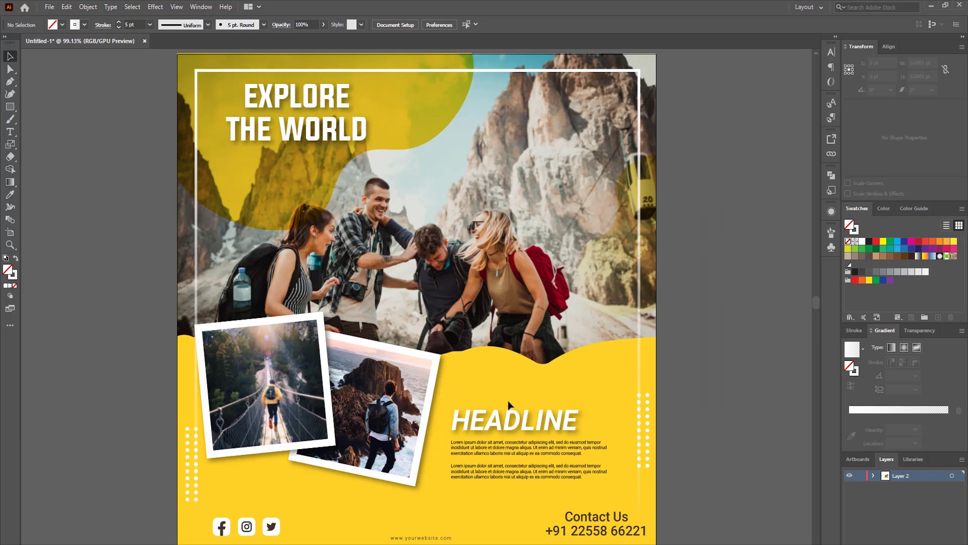
left_click(514, 422)
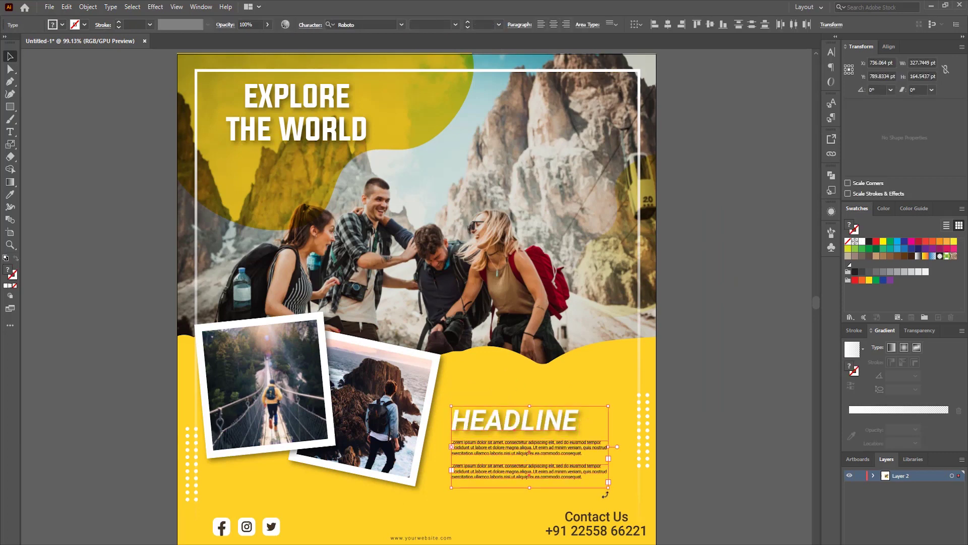
left_click_drag(608, 483, 625, 499)
left_click_drag(557, 426, 565, 410)
left_click(709, 336)
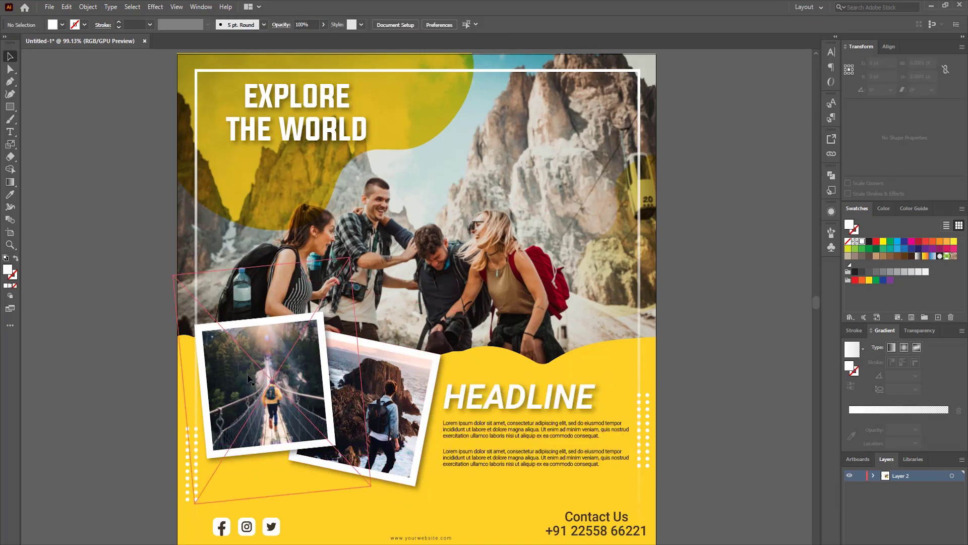
right_click(10, 107)
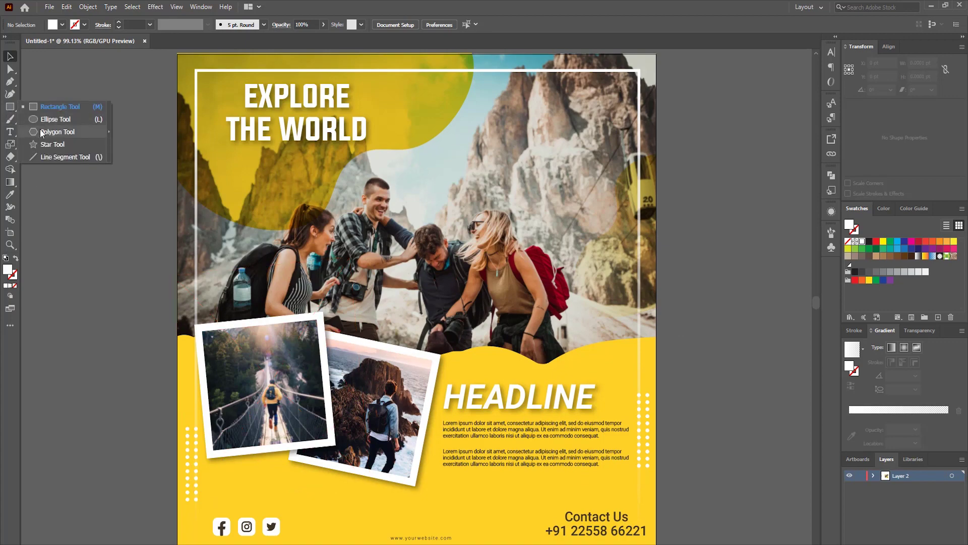